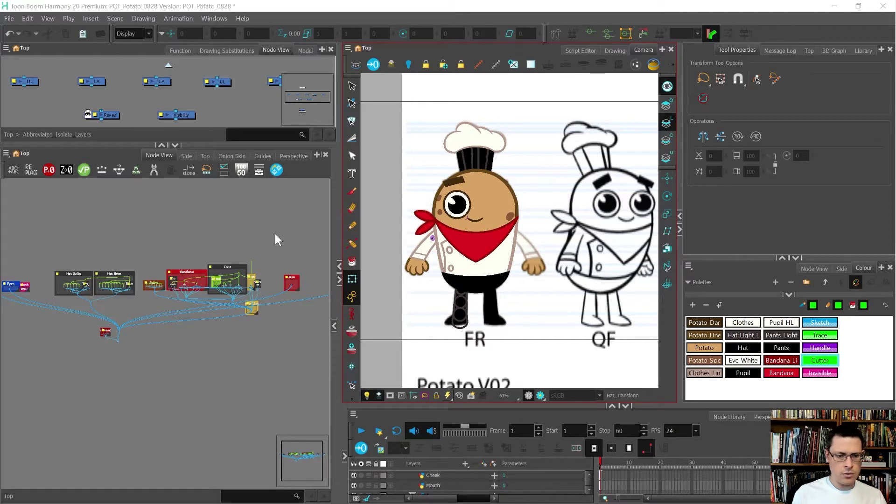
# - Switch to Potato_Expressions_0828.psd in Photoshop, maximize its window and expand the Potato layer group
pyautogui.hotkey('alt', 'Tab')
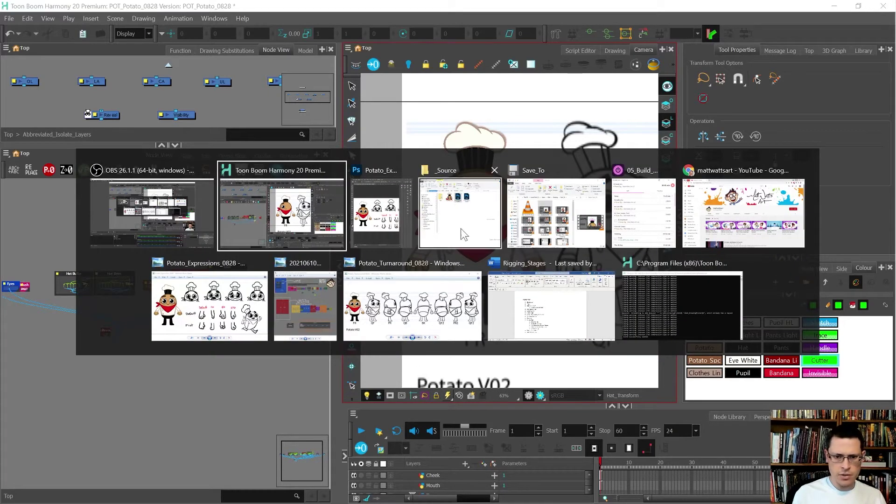
pyautogui.click(378, 202)
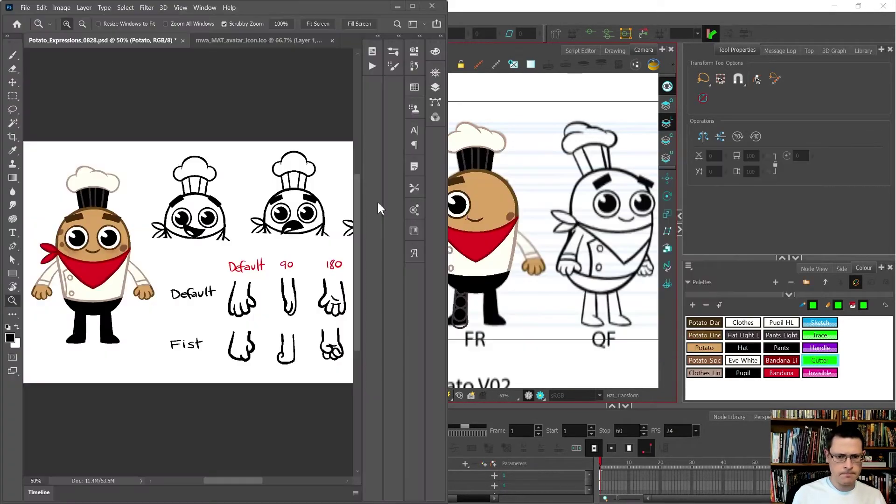
pyautogui.click(413, 6)
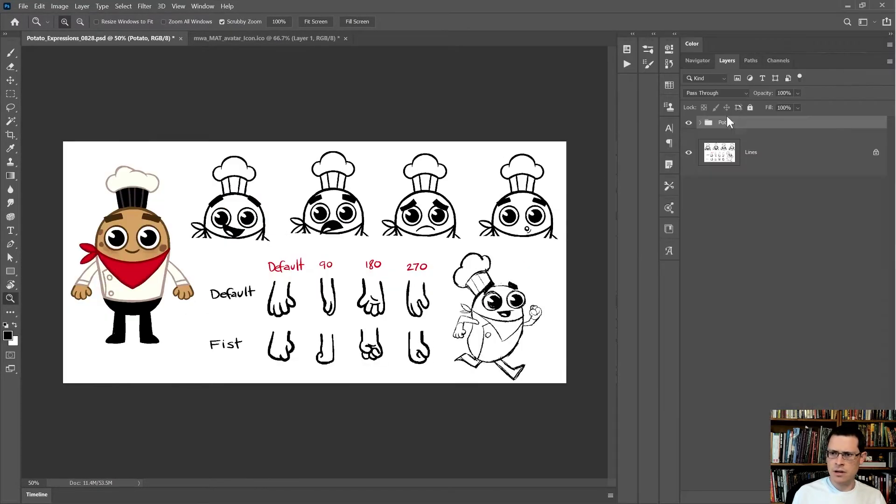
pyautogui.click(700, 122)
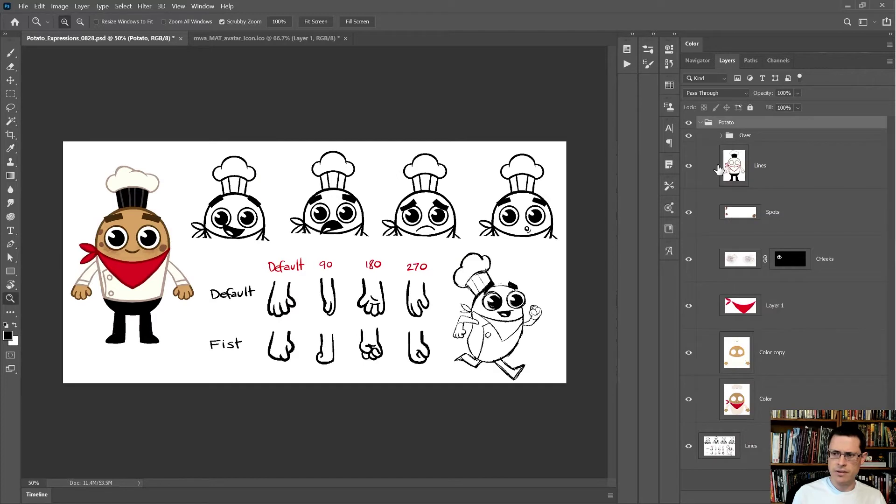
# - Toggle the visibility of the Lines, Spots and CHeeks layers to examine what each one contains
pyautogui.click(689, 167)
pyautogui.click(689, 167)
pyautogui.click(689, 166)
pyautogui.click(688, 166)
pyautogui.click(689, 212)
pyautogui.click(688, 213)
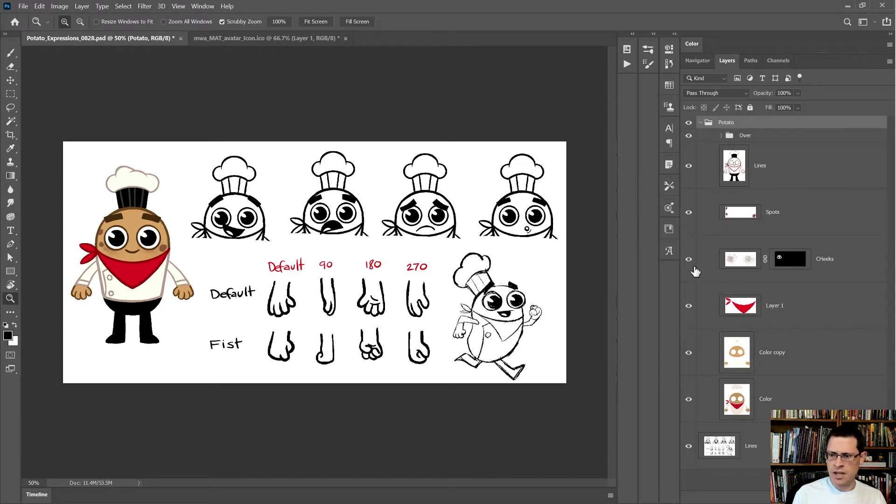
pyautogui.click(689, 262)
pyautogui.click(689, 261)
pyautogui.click(689, 261)
pyautogui.click(689, 260)
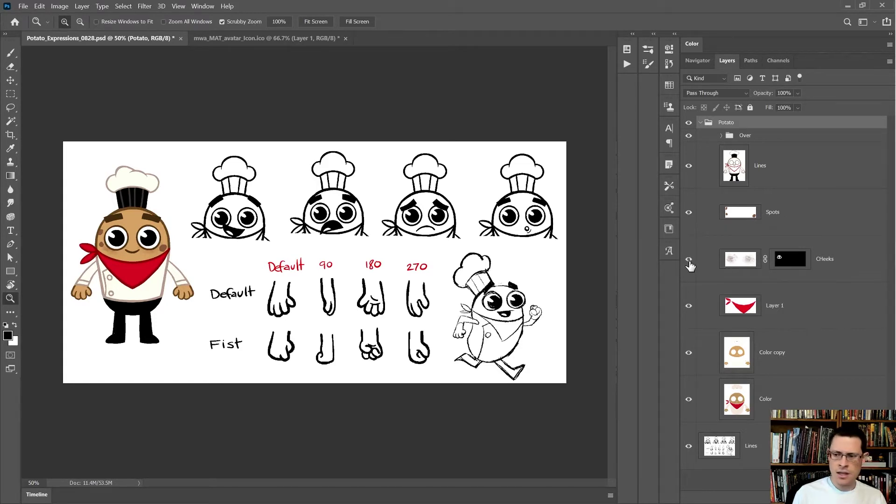
# - Toggle the CHeeks layer mask off and on to compare the masked and unmasked blush
pyautogui.keyDown('shift'); pyautogui.click(783, 262); pyautogui.keyUp('shift')
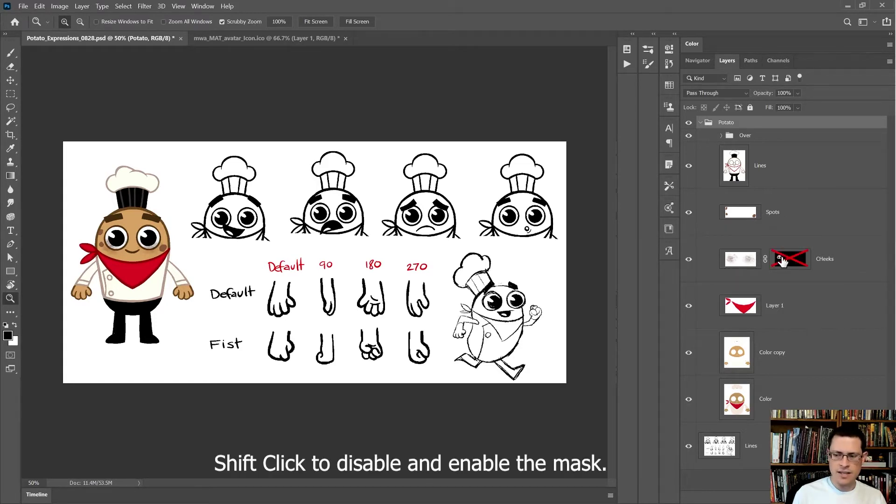
pyautogui.keyDown('shift'); pyautogui.click(783, 261); pyautogui.keyUp('shift')
pyautogui.keyDown('shift'); pyautogui.click(782, 261); pyautogui.keyUp('shift')
pyautogui.keyDown('shift'); pyautogui.click(782, 262); pyautogui.keyUp('shift')
pyautogui.keyDown('shift'); pyautogui.click(782, 261); pyautogui.keyUp('shift')
pyautogui.keyDown('shift'); pyautogui.click(782, 262); pyautogui.keyUp('shift')
pyautogui.keyDown('shift'); pyautogui.click(782, 262); pyautogui.keyUp('shift')
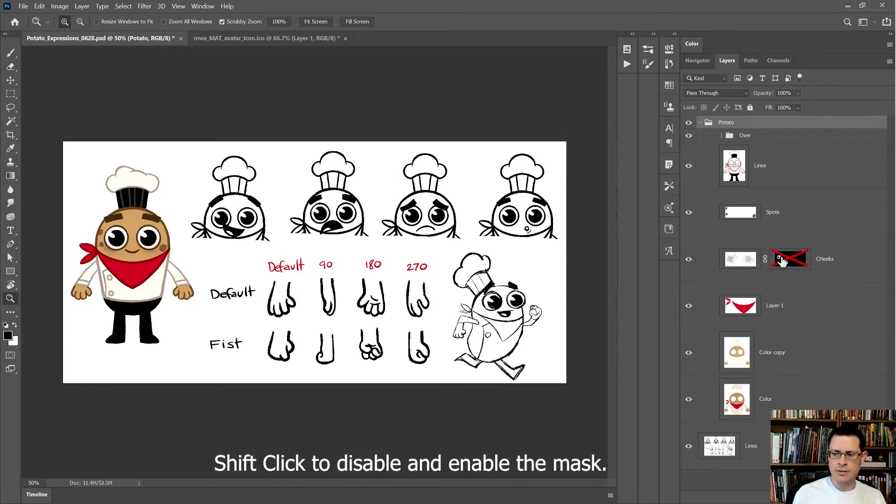
pyautogui.keyDown('shift'); pyautogui.click(783, 262); pyautogui.keyUp('shift')
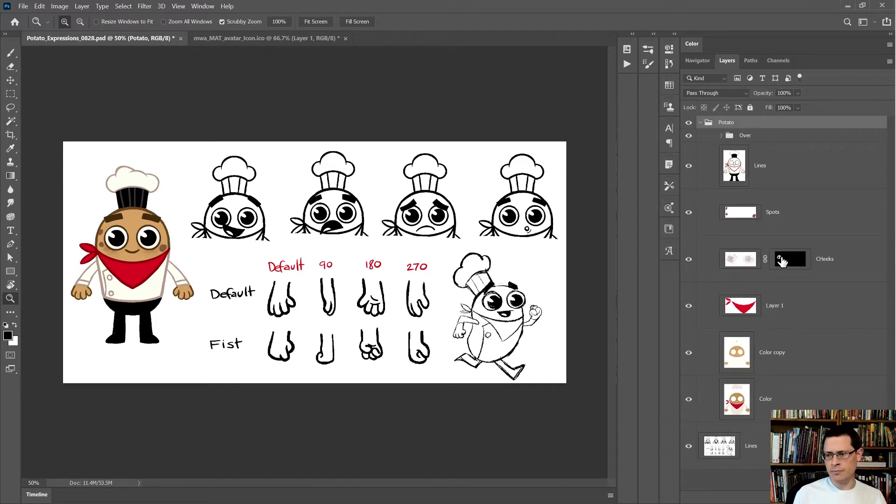
# - Disable the CHeeks layer mask and move the layer above the Potato group
pyautogui.keyDown('shift'); pyautogui.click(783, 261); pyautogui.keyUp('shift')
pyautogui.moveTo(839, 259); pyautogui.dragTo(821, 119)
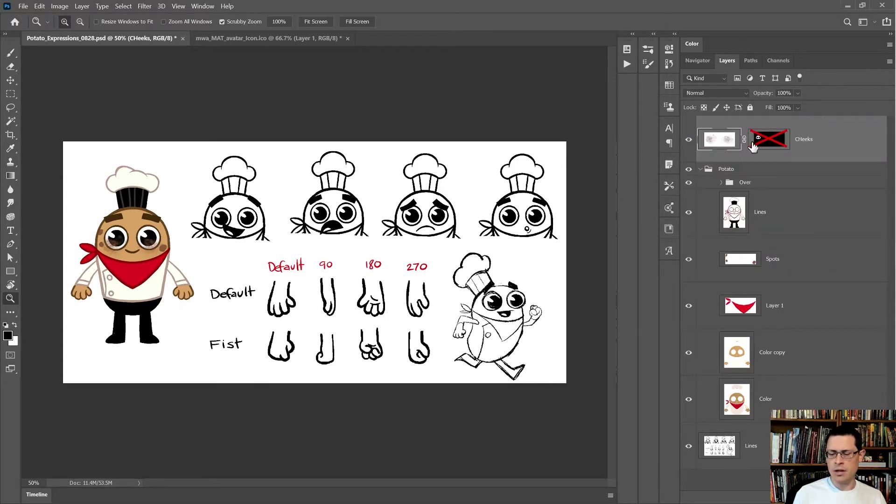
# - Lasso one cheek's blush on the character's face and cut it to a new layer
pyautogui.click(135, 250)
pyautogui.moveTo(137, 250); pyautogui.dragTo(177, 251)
pyautogui.click(165, 249)
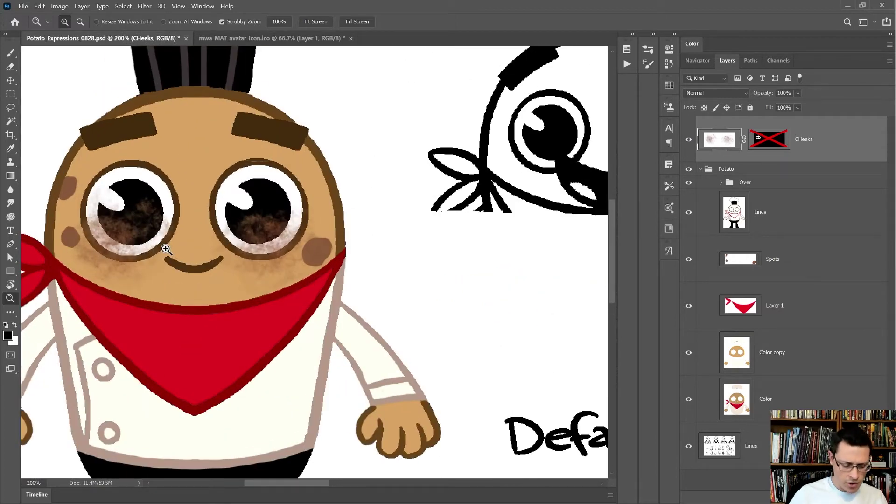
pyautogui.press('l')
pyautogui.moveTo(187, 156)
pyautogui.mouseDown()
pyautogui.moveTo(100, 330)
pyautogui.moveTo(186, 154)
pyautogui.mouseUp()
pyautogui.hotkey('ctrl', 'j')
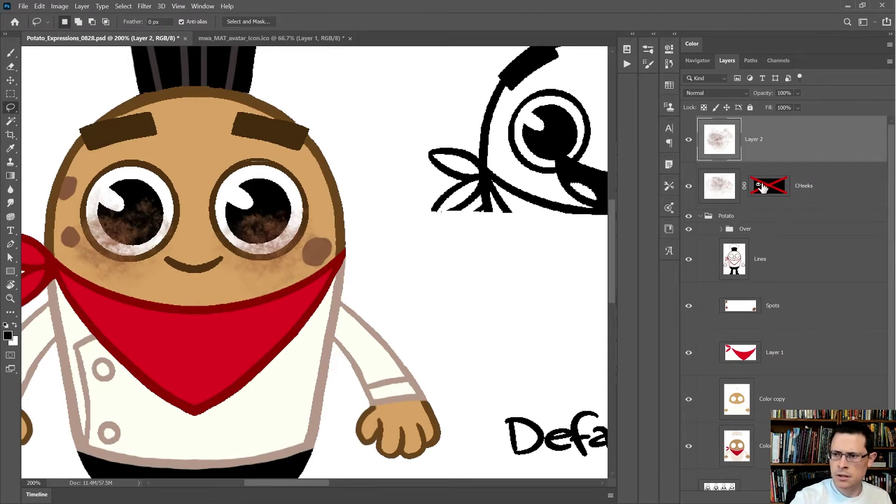
# - Rename the cut-out blush layer as Blush_Left
pyautogui.doubleClick(756, 140)
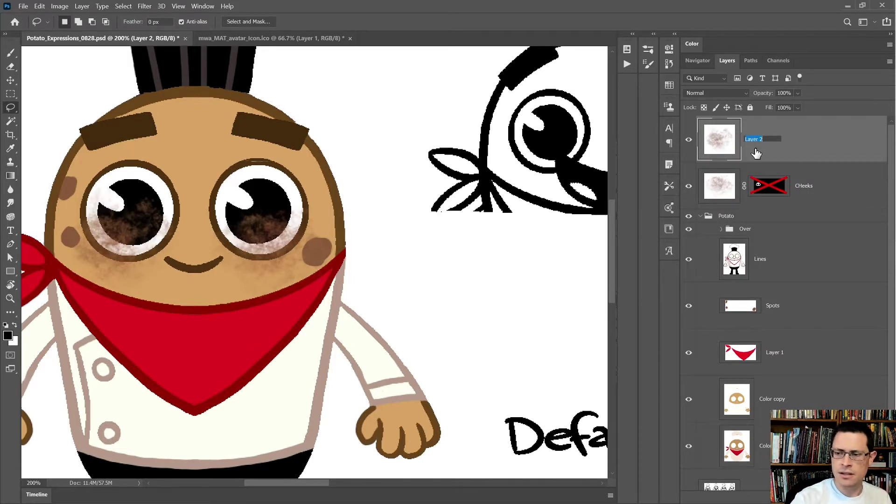
pyautogui.write('Blush_Left')
pyautogui.press('Return')
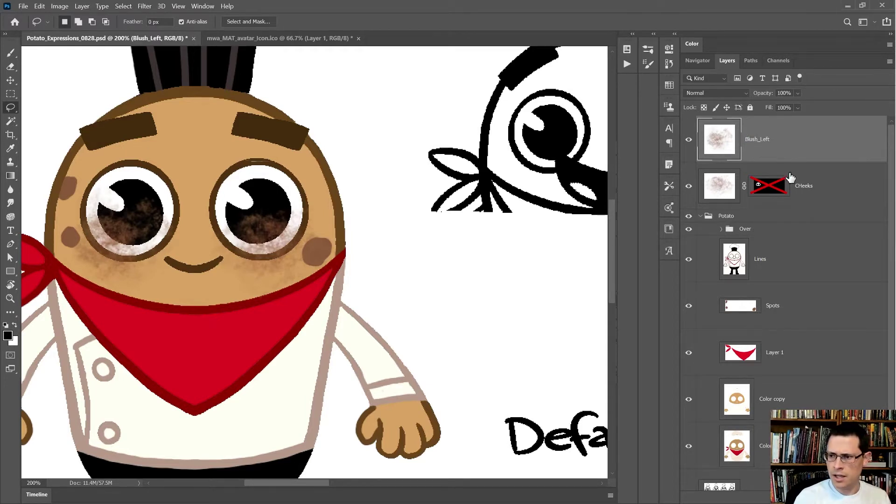
# - Rename the cut-out blush layer as Blush_1 and the CHeeks layer as Blush_2
pyautogui.doubleClick(803, 186)
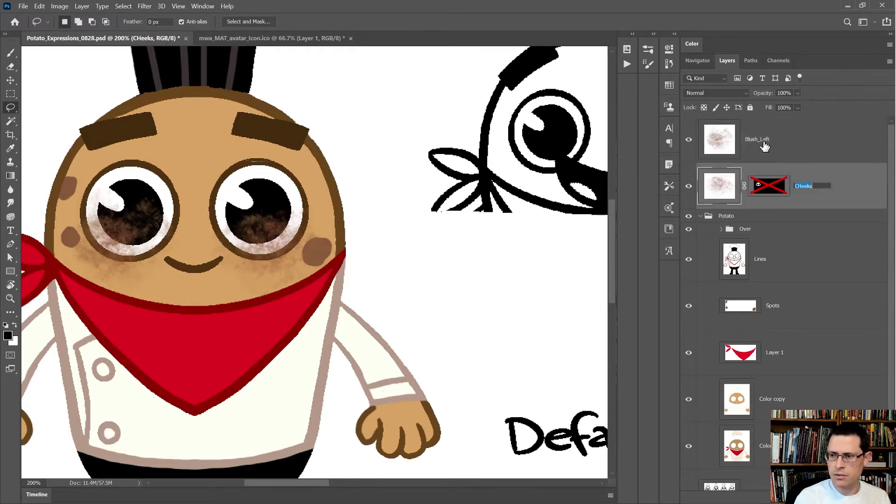
pyautogui.doubleClick(756, 139)
pyautogui.write('Blush_1')
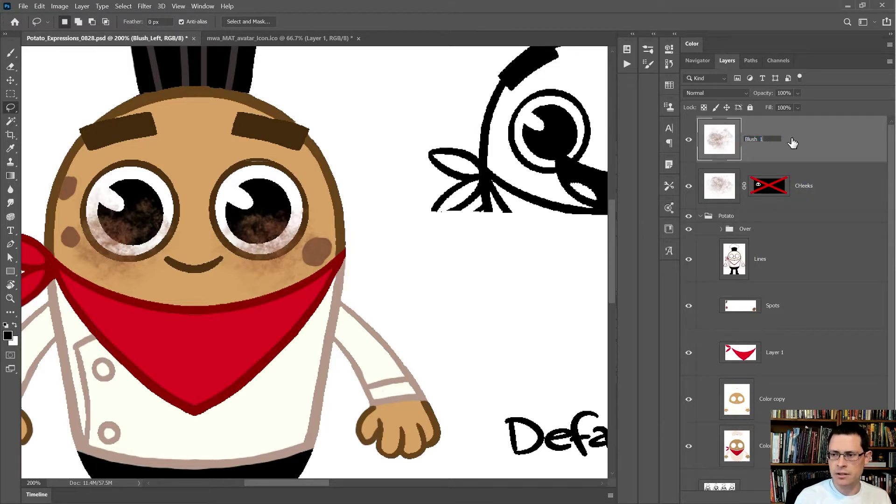
pyautogui.doubleClick(803, 186)
pyautogui.write('Blush')
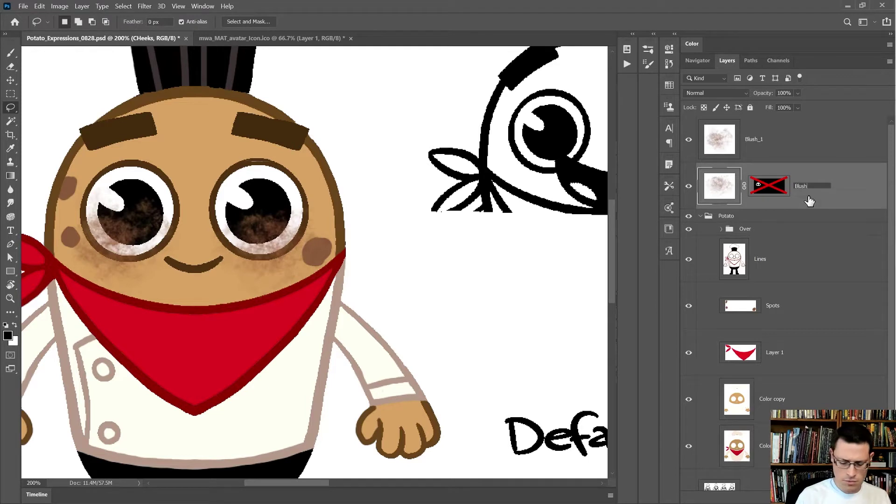
pyautogui.write('_2')
pyautogui.press('Return')
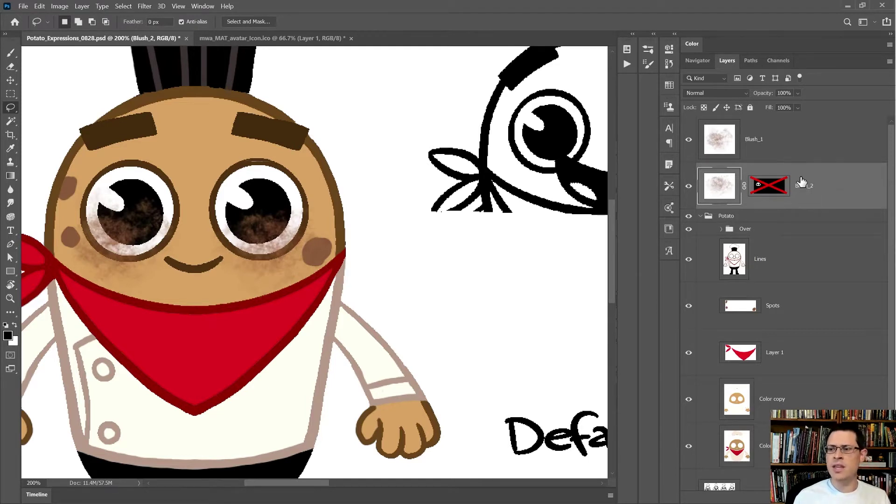
# - Quick-export the Blush_1 and Blush_2 layers together as PNG files
pyautogui.keyDown('shift'); pyautogui.click(788, 143); pyautogui.keyUp('shift')
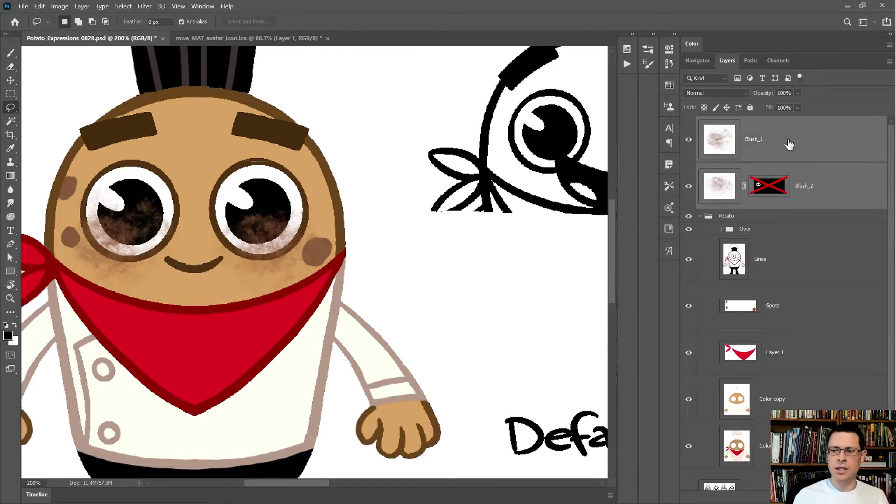
pyautogui.click(58, 6)
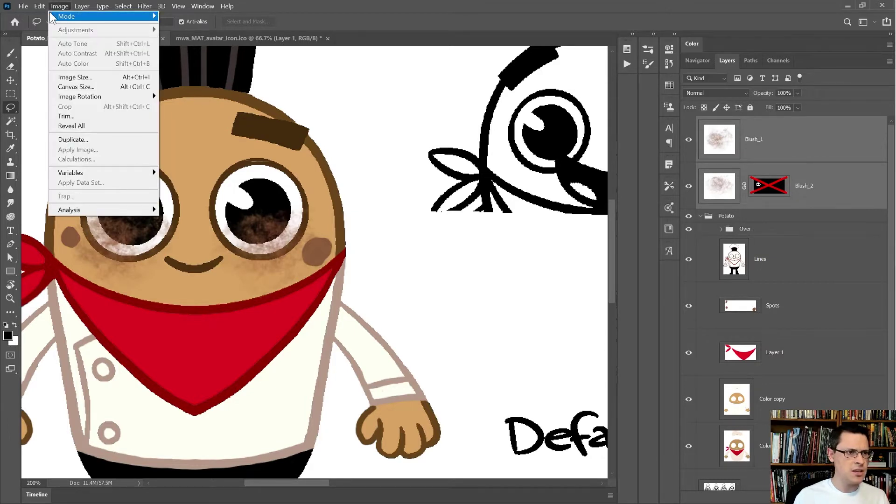
pyautogui.moveTo(78, 9)
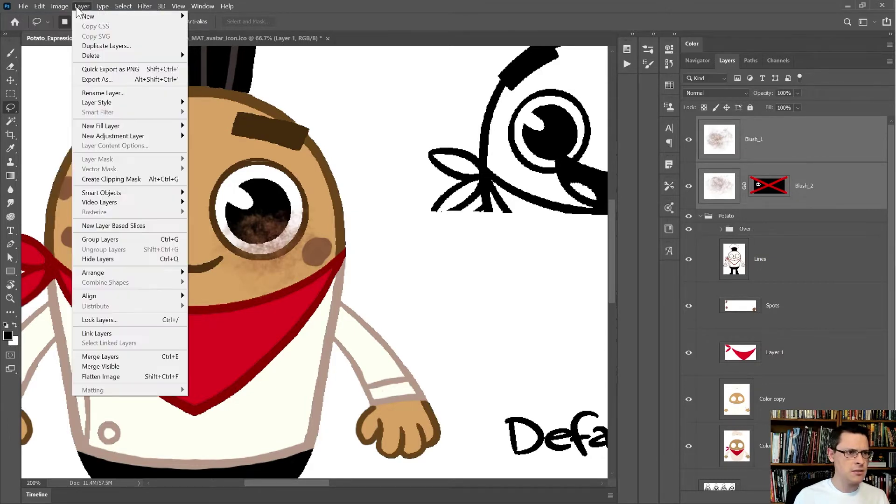
pyautogui.click(127, 71)
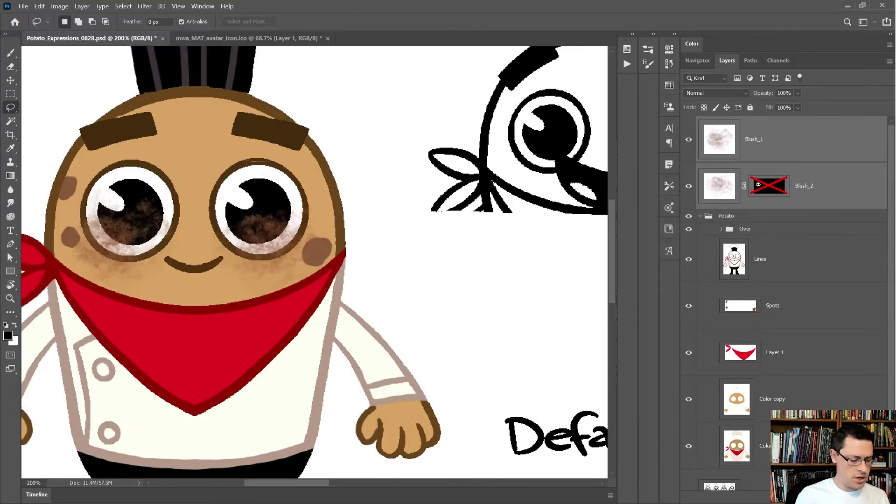
# - Switch to the Rig_Potato folder in File Explorer, check the exported Blush_1 and Blush_2 images, and move the window aside
pyautogui.hotkey('alt', 'Tab')
pyautogui.moveTo(366, 130); pyautogui.dragTo(330, 96)
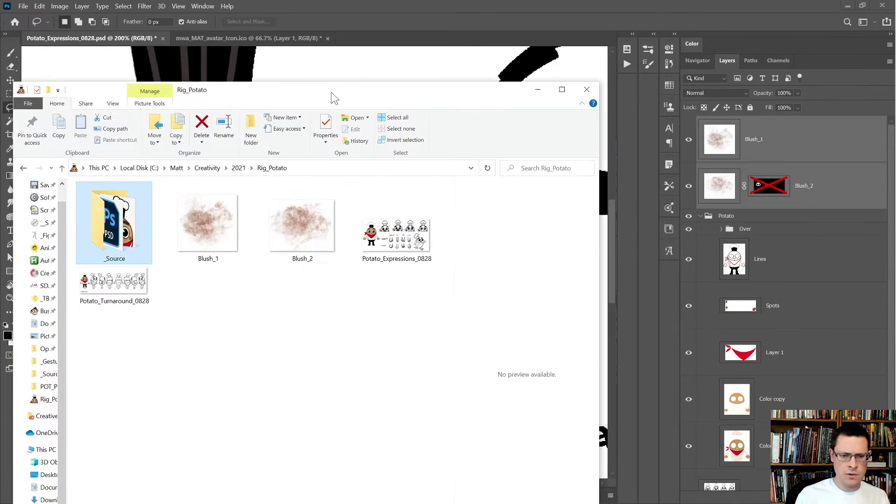
pyautogui.click(226, 232)
pyautogui.click(310, 231)
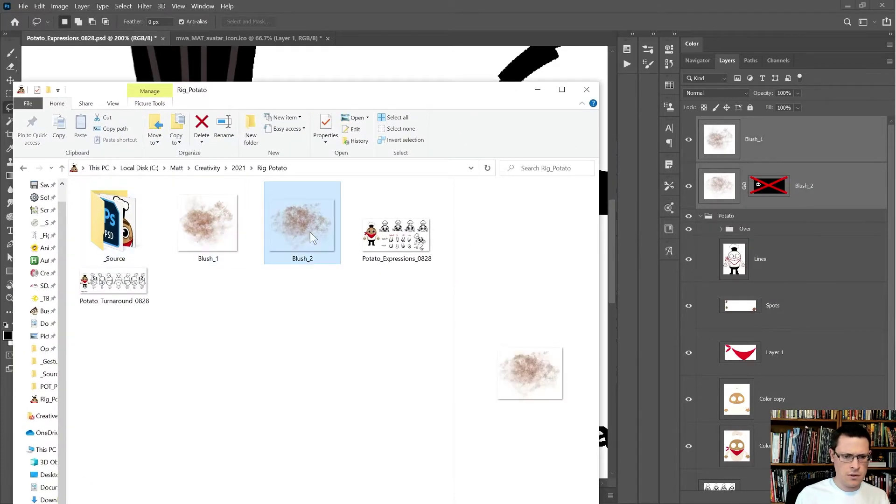
pyautogui.click(220, 222)
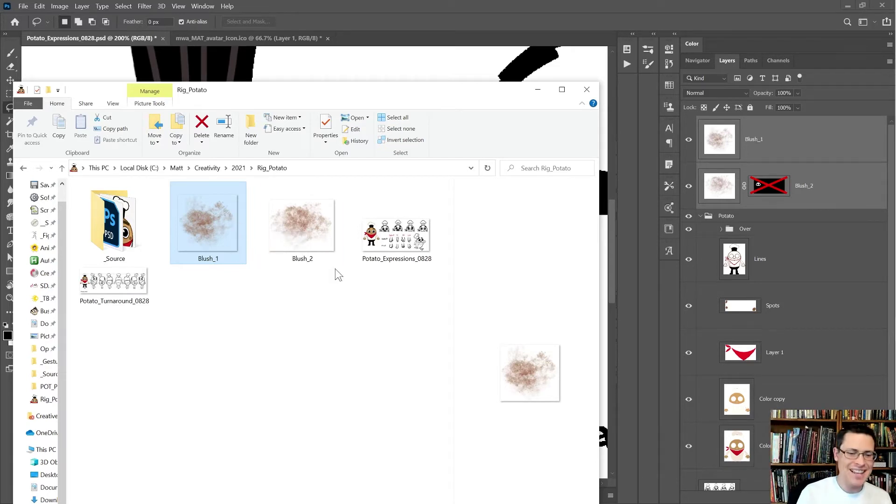
pyautogui.click(320, 167)
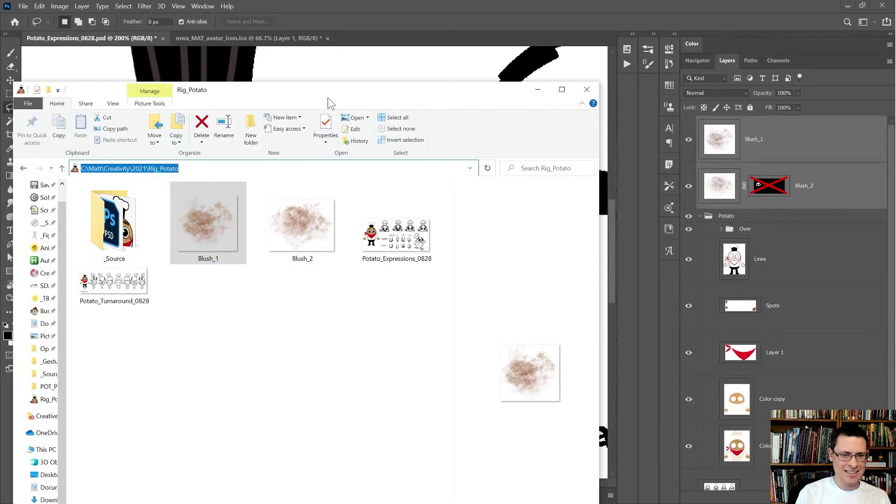
pyautogui.moveTo(329, 102); pyautogui.dragTo(0, 129)
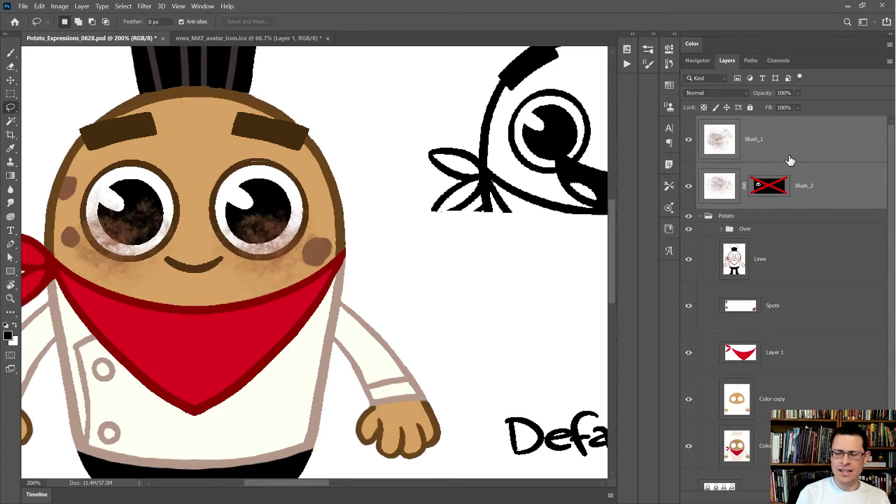
# - Undo the blush layer renaming, splitting, moving and mask changes in the expressions file
pyautogui.hotkey('ctrl', 'z')
pyautogui.hotkey('ctrl', 'z')
pyautogui.hotkey('ctrl', 'z')
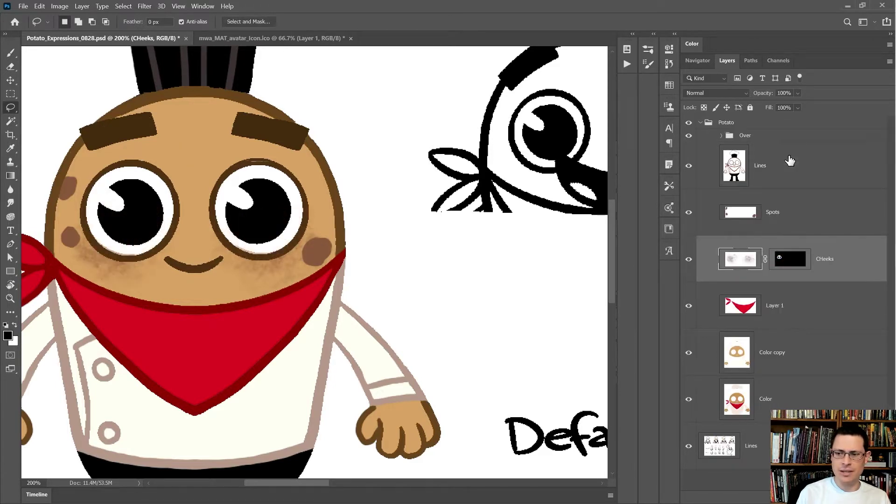
pyautogui.hotkey('ctrl', 'shift', 'z')
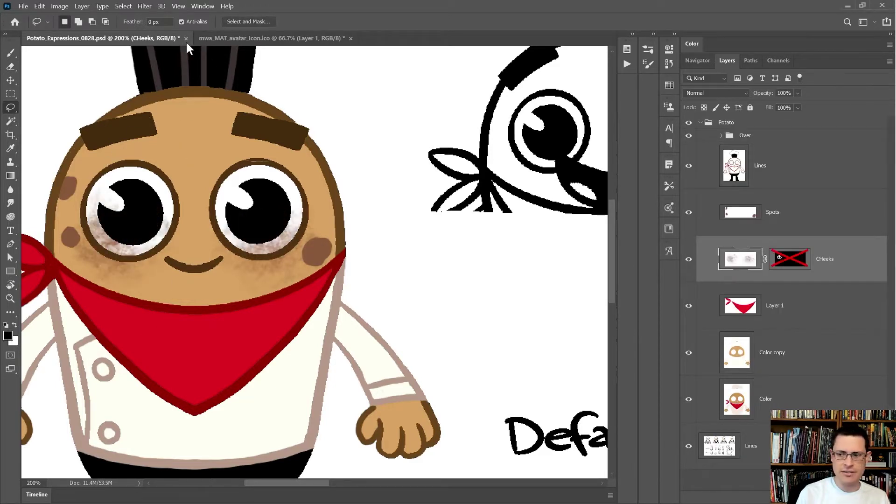
pyautogui.hotkey('ctrl', 'z')
pyautogui.hotkey('ctrl', 'shift', 'z')
pyautogui.hotkey('ctrl', 'z')
pyautogui.hotkey('ctrl', 'shift', 'z')
pyautogui.hotkey('ctrl', 'z')
pyautogui.hotkey('ctrl', 'z')
pyautogui.hotkey('ctrl', 'shift', 'z')
pyautogui.hotkey('ctrl', 'z')
pyautogui.hotkey('ctrl', 'z')
pyautogui.hotkey('ctrl', 'z')
pyautogui.hotkey('ctrl', 'z')
pyautogui.hotkey('ctrl', 'z')
pyautogui.hotkey('ctrl', 'z')
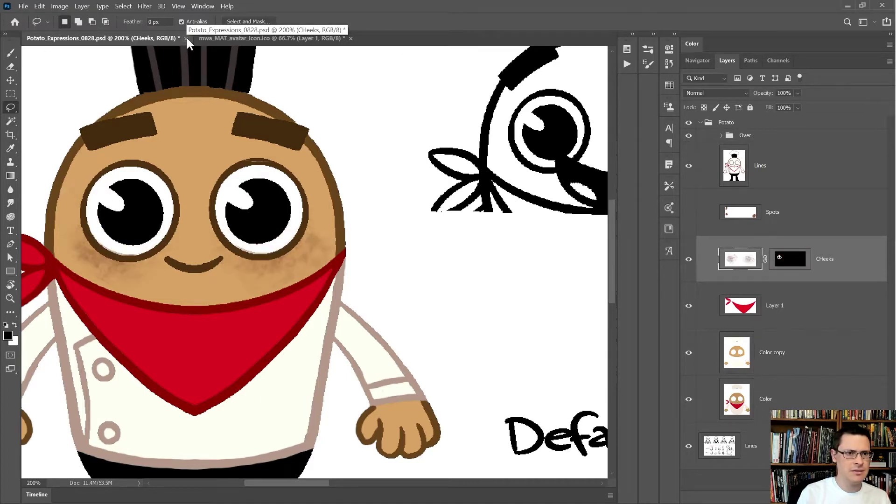
pyautogui.hotkey('ctrl', 'shift', 'z')
pyautogui.hotkey('ctrl', 'z')
pyautogui.hotkey('ctrl', 'z')
pyautogui.hotkey('ctrl', 'z')
pyautogui.hotkey('ctrl', 'shift', 'z')
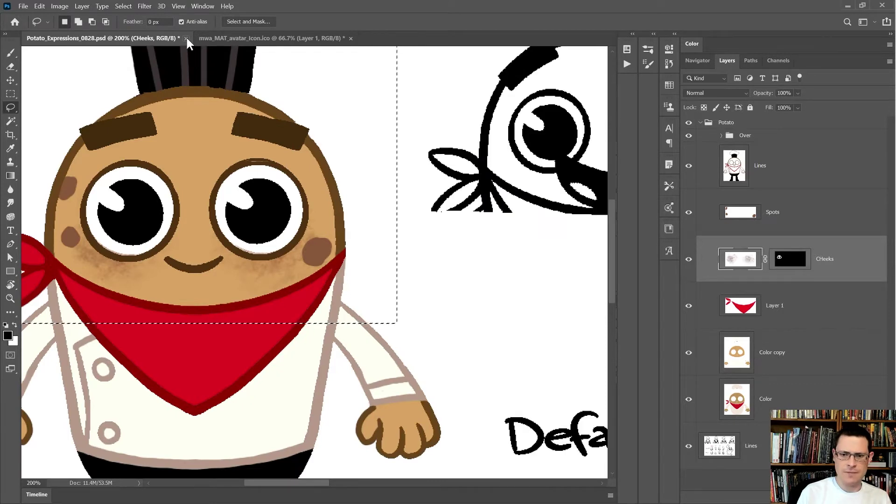
pyautogui.hotkey('ctrl', '0')
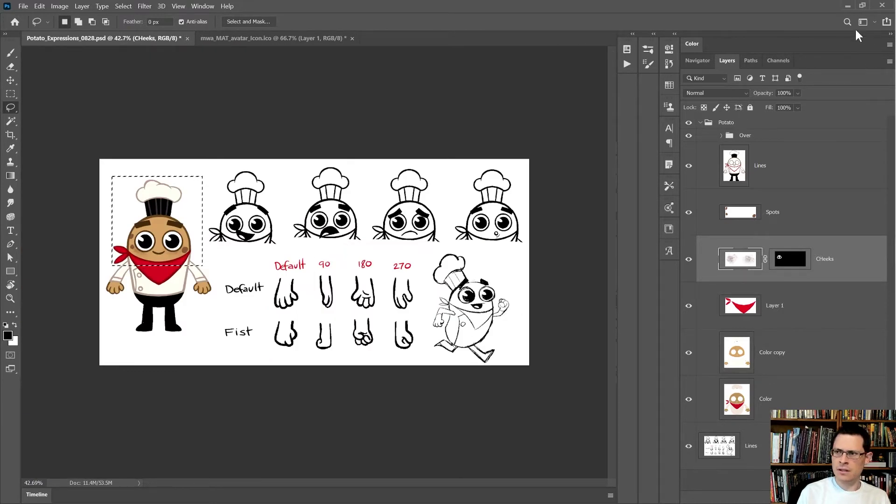
# - Switch to Toon Boom Harmony and choose Blush_1 and Blush_2 from the Rig_Potato folder for an image import
pyautogui.click(847, 6)
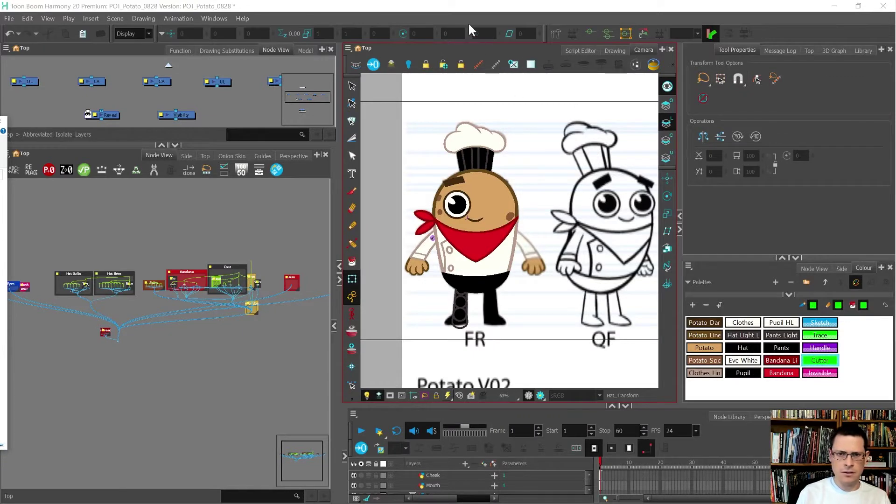
pyautogui.click(9, 18)
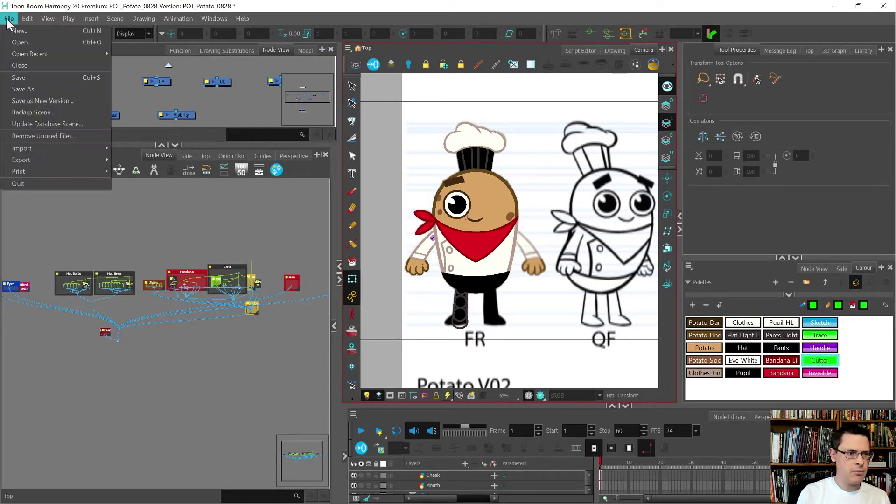
pyautogui.moveTo(45, 146)
pyautogui.click(123, 161)
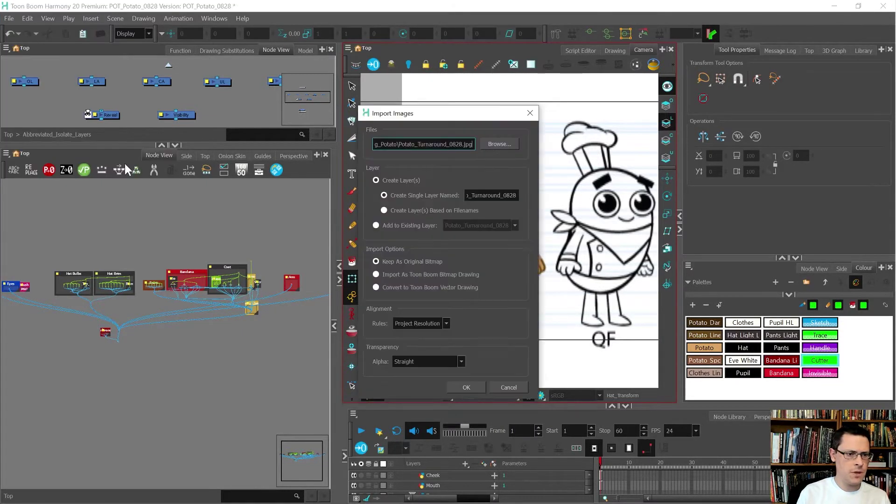
pyautogui.click(501, 146)
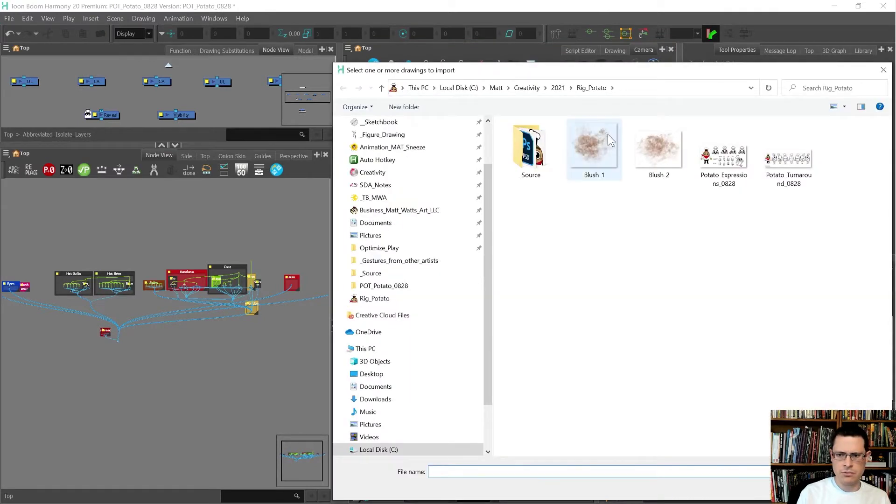
pyautogui.click(611, 151)
pyautogui.keyDown('shift'); pyautogui.click(643, 154); pyautogui.keyUp('shift')
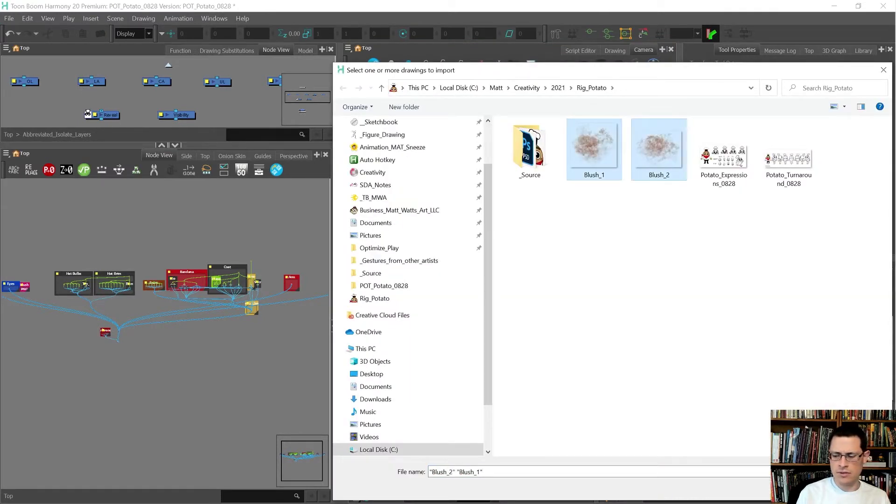
pyautogui.press('Return')
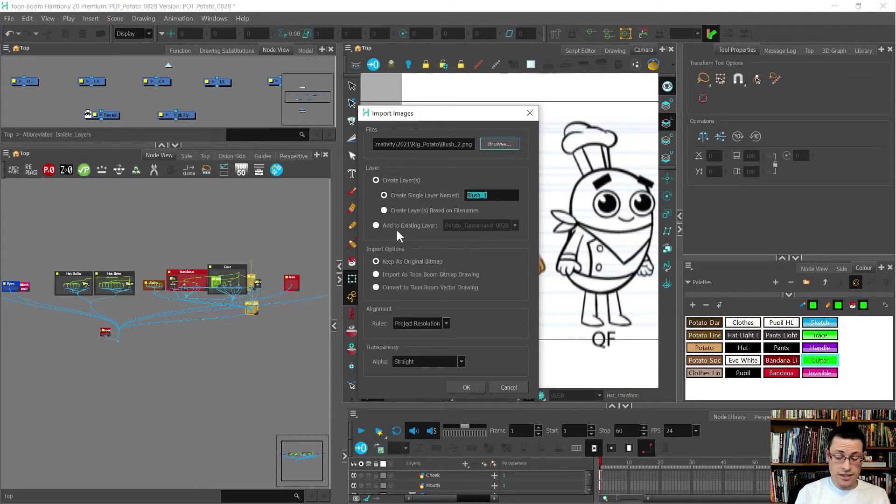
# - Import the blush images as original bitmaps with layers based on filenames, Project Resolution alignment and Straight alpha
pyautogui.click(384, 210)
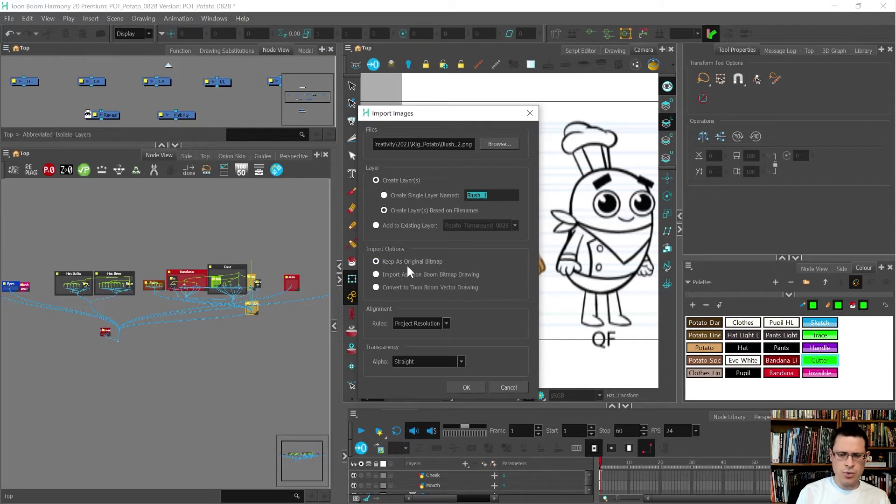
pyautogui.click(427, 322)
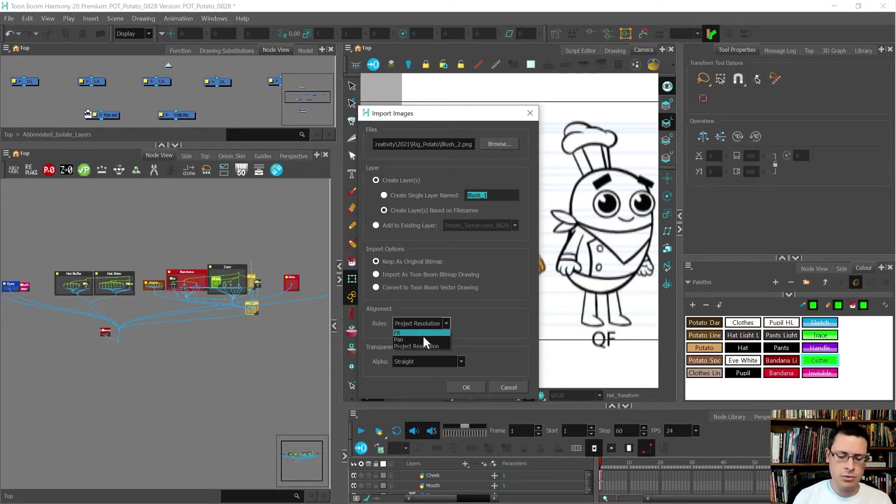
pyautogui.click(434, 345)
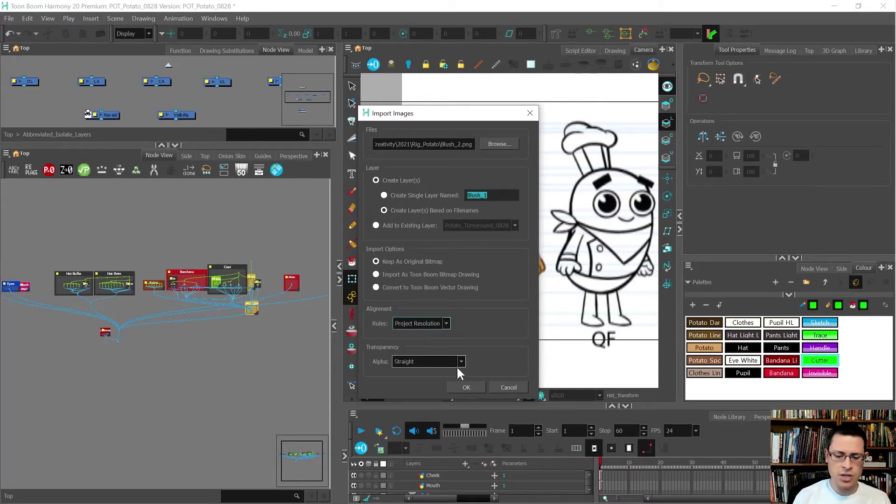
pyautogui.click(425, 362)
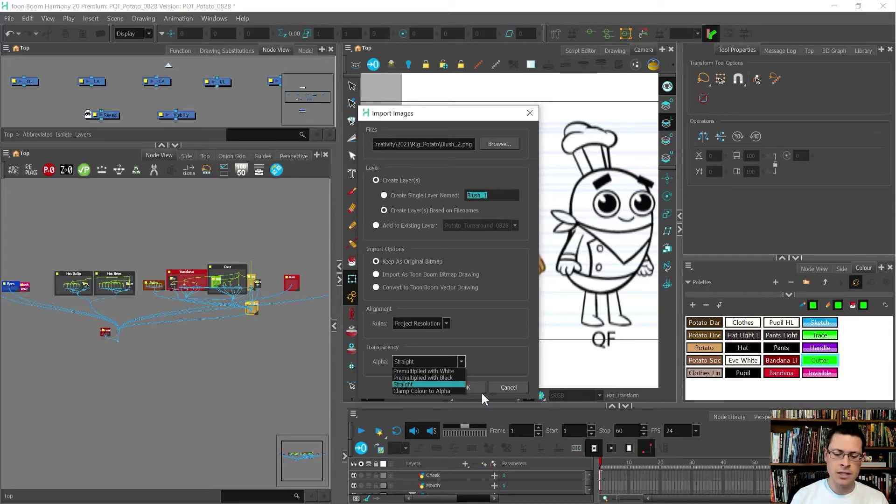
pyautogui.click(454, 384)
pyautogui.click(468, 387)
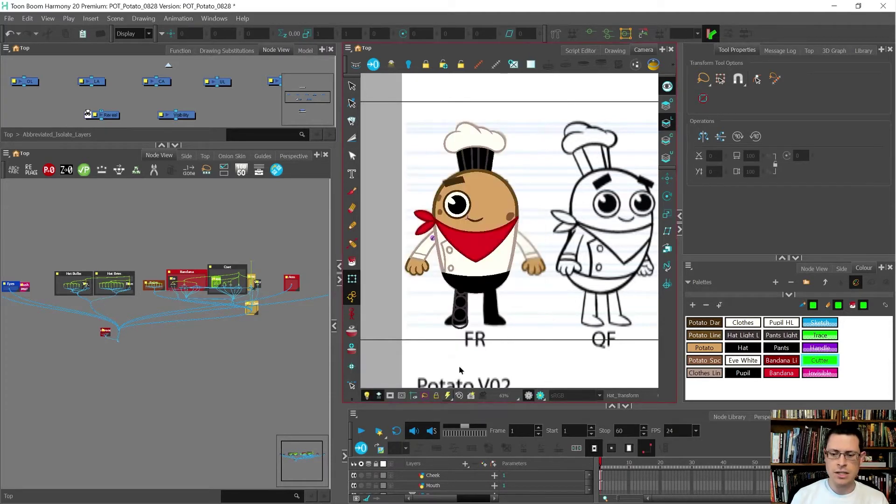
# - Enlarge the timeline area, collapse the Tongue layer, and select the imported Blush_1 and Blush_2 layers
pyautogui.scroll(3, 485, 221)
pyautogui.click(456, 435)
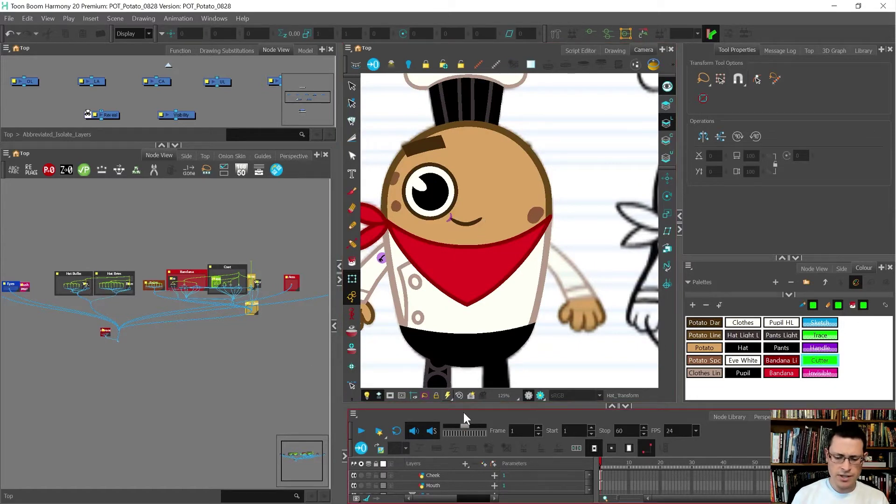
pyautogui.moveTo(463, 405); pyautogui.dragTo(462, 385)
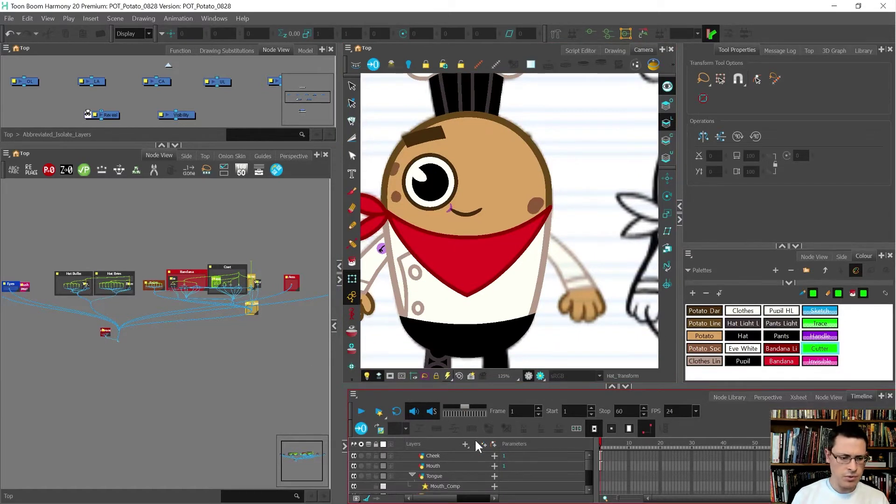
pyautogui.press('-')
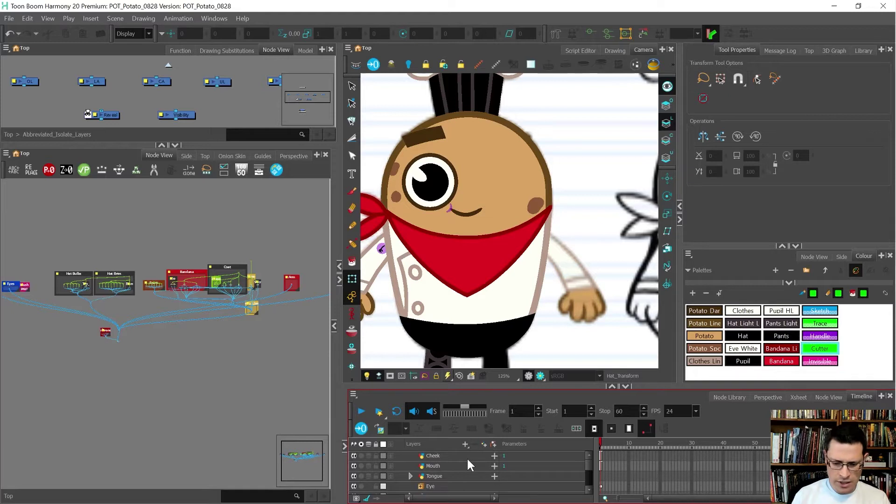
pyautogui.scroll(5, 585, 466)
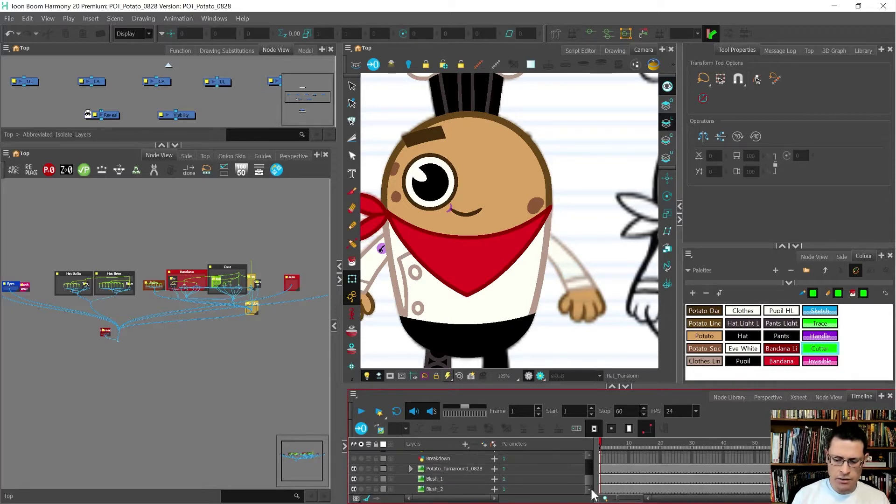
pyautogui.click(463, 479)
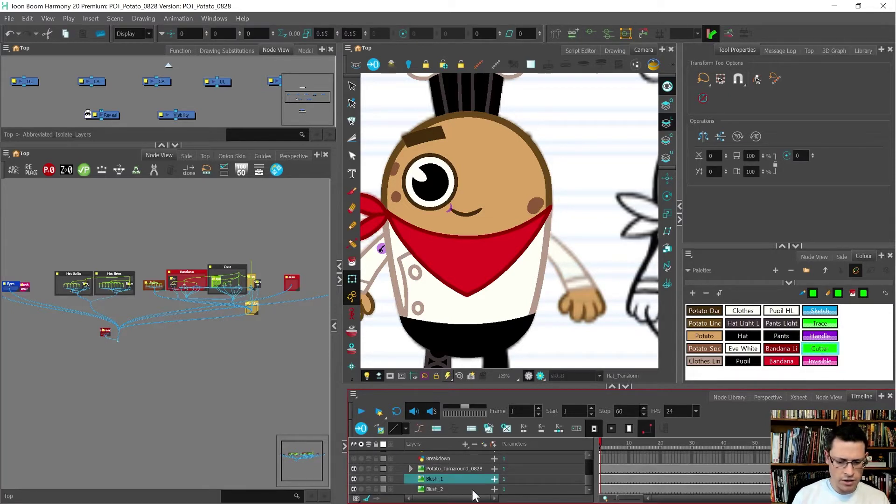
pyautogui.keyDown('shift'); pyautogui.click(473, 489); pyautogui.keyUp('shift')
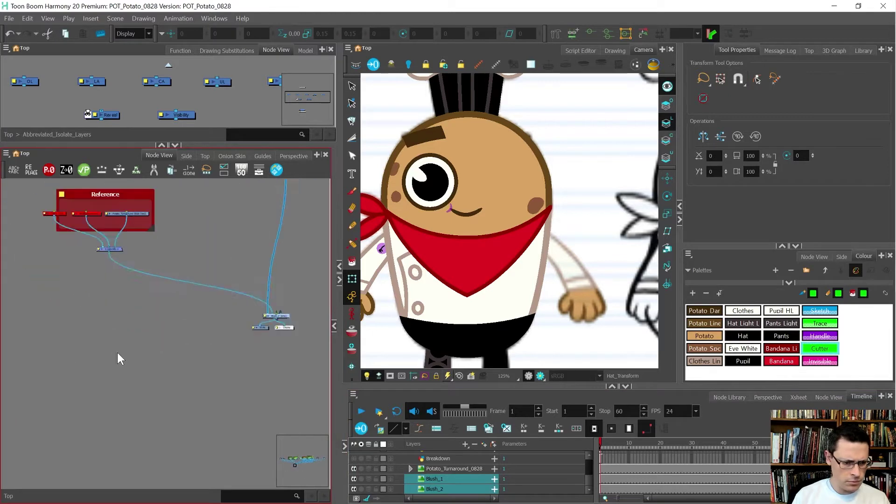
pyautogui.moveTo(156, 348); pyautogui.dragTo(203, 254)
pyautogui.scroll(-3, 251, 290)
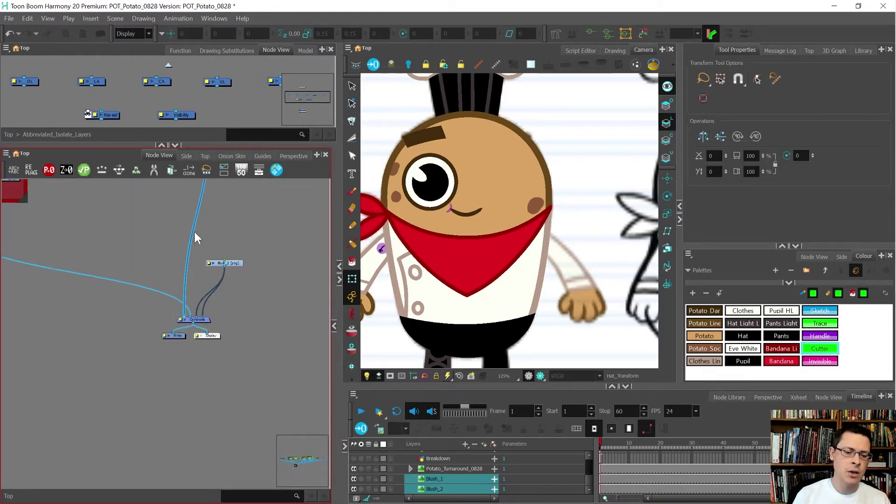
pyautogui.hotkey('ctrl', 'x')
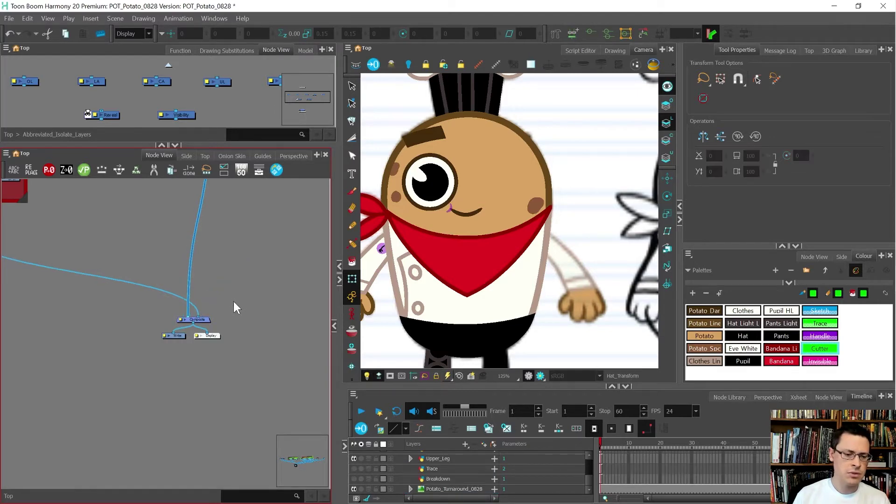
pyautogui.scroll(-5, 244, 369)
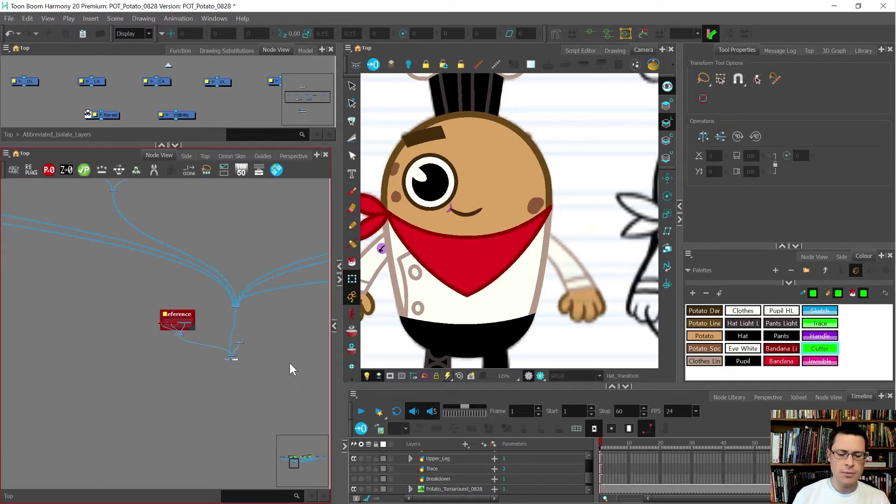
pyautogui.scroll(-6, 208, 400)
pyautogui.scroll(3, 318, 347)
pyautogui.hotkey('ctrl', 'z')
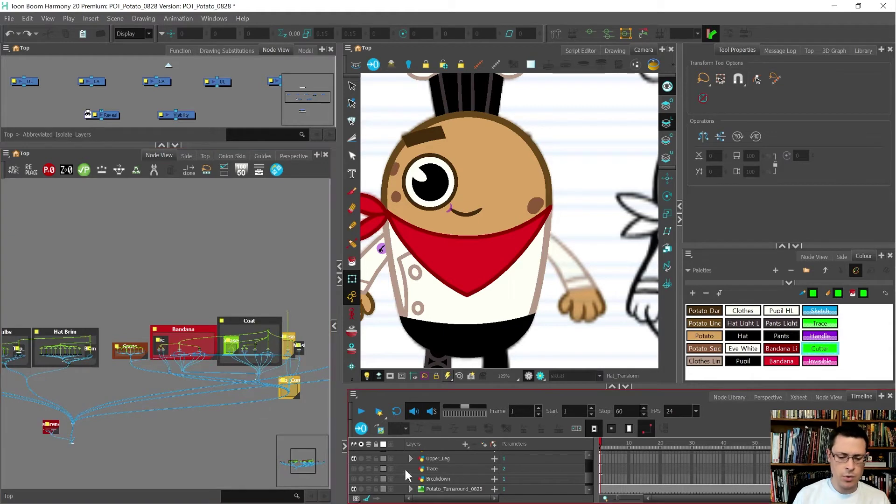
pyautogui.hotkey('ctrl', 'z')
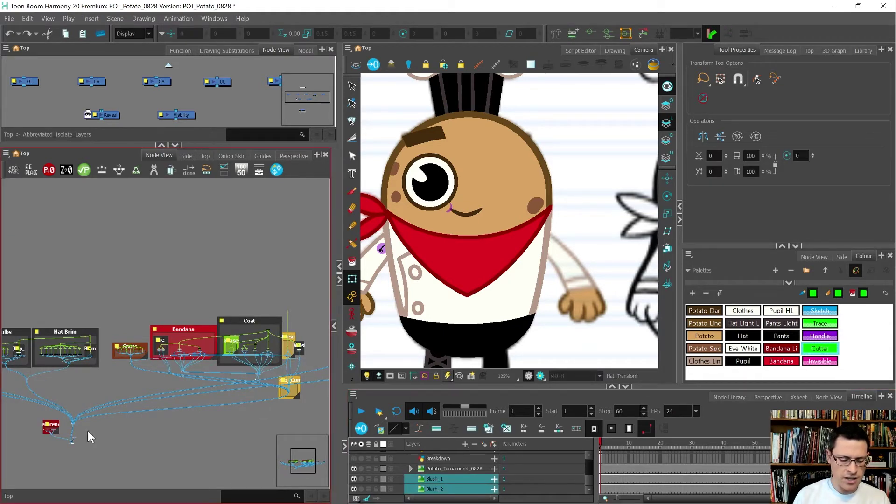
# - Move the Blush_1 and Blush_2 nodes from the final composite into the Blush backdrop beside the Eyes group
pyautogui.press('o')
pyautogui.scroll(8, 154, 337)
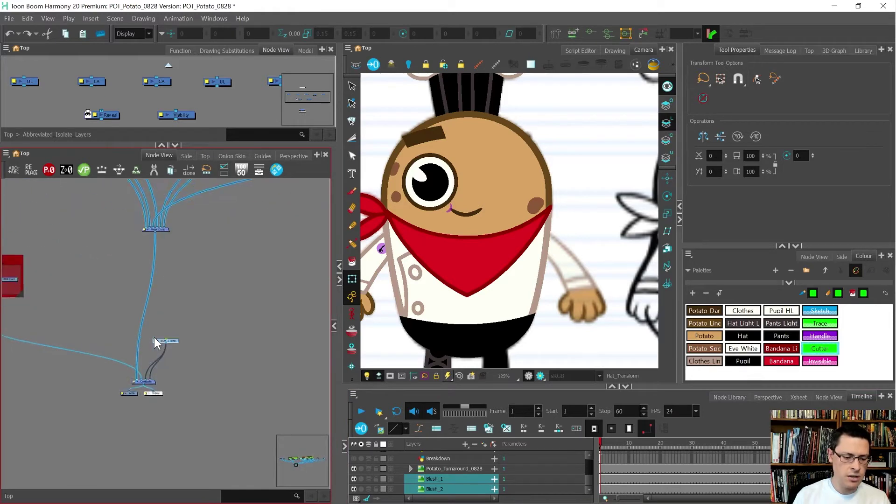
pyautogui.moveTo(216, 326); pyautogui.dragTo(181, 376)
pyautogui.press('Delete')
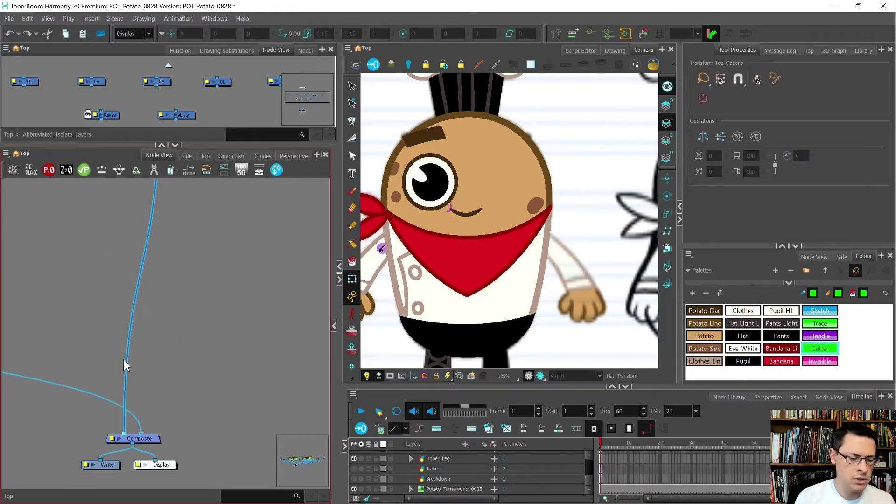
pyautogui.scroll(-9, 207, 385)
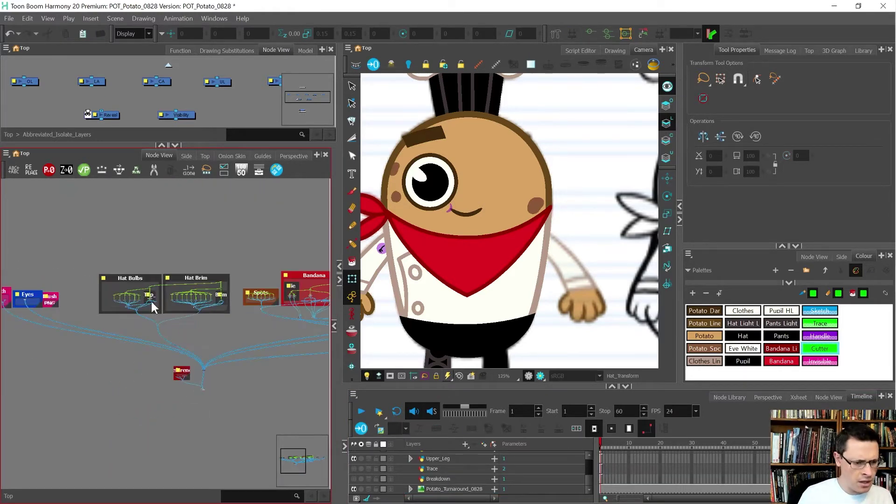
pyautogui.scroll(1, 113, 304)
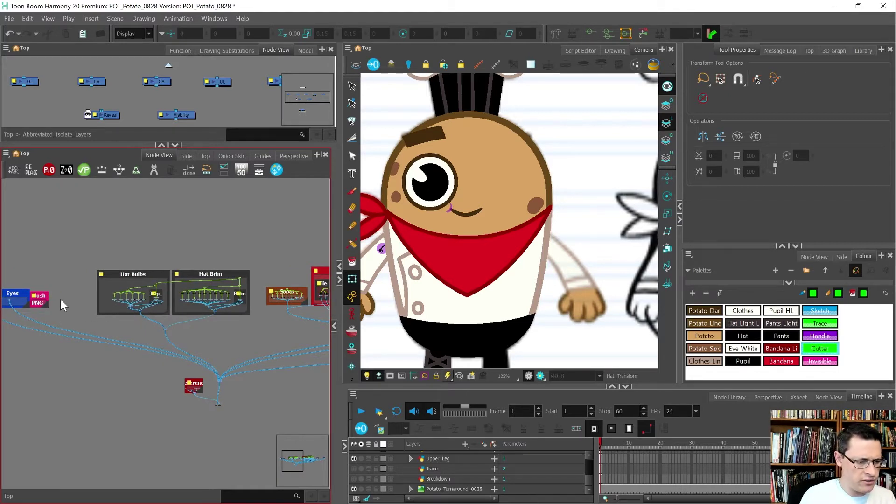
pyautogui.scroll(8, 28, 303)
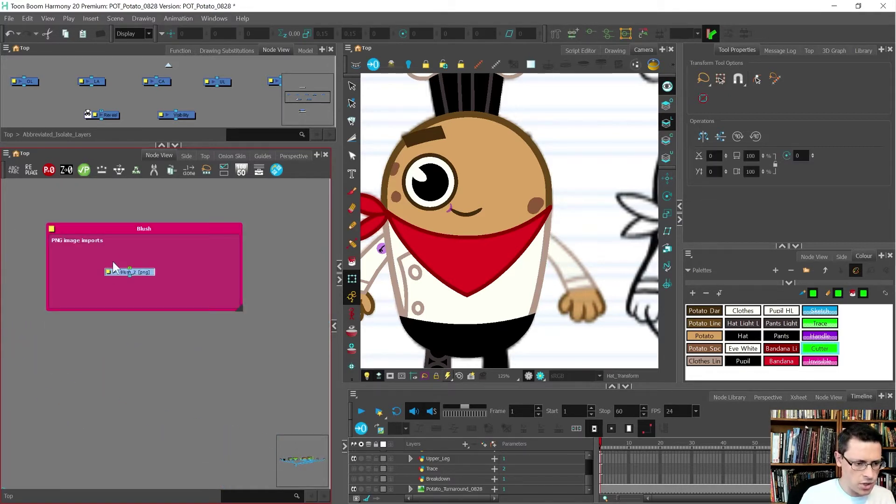
# - Arrange the Blush_1 and Blush_2 nodes side by side and connect both to a new composite below them
pyautogui.moveTo(127, 272)
pyautogui.mouseDown()
pyautogui.moveTo(199, 272)
pyautogui.moveTo(137, 264)
pyautogui.mouseUp()
pyautogui.click(136, 285)
pyautogui.hotkey('ctrl', 'a')
pyautogui.hotkey('ctrl', 'shift', 'c')
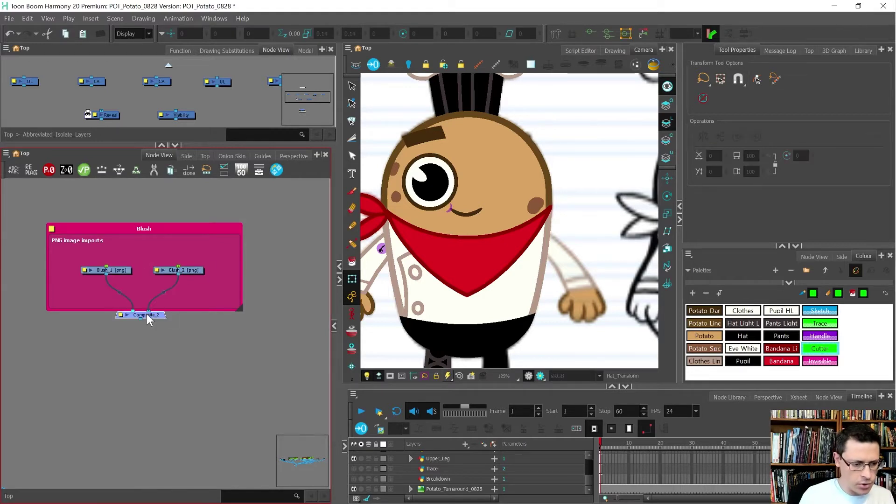
# - Add a composite node connected below the Reveal cutter under the Spots group
pyautogui.scroll(-6, 119, 312)
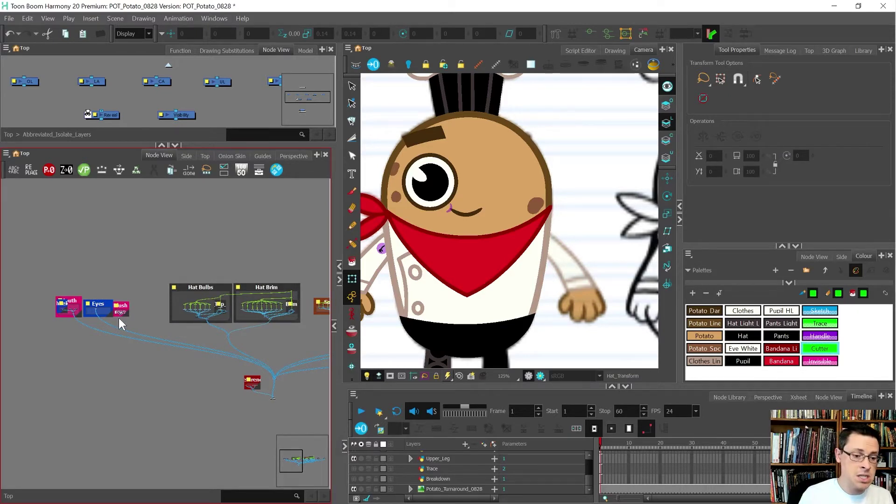
pyautogui.scroll(-3, 118, 318)
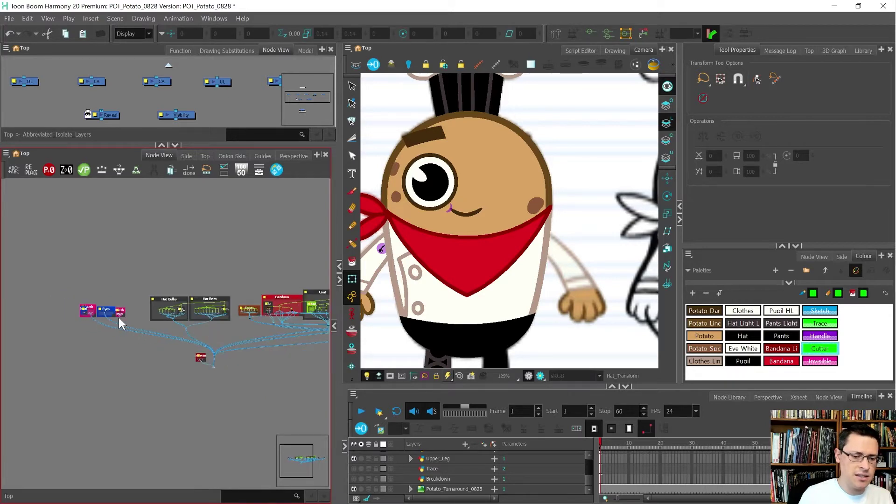
pyautogui.scroll(3, 299, 325)
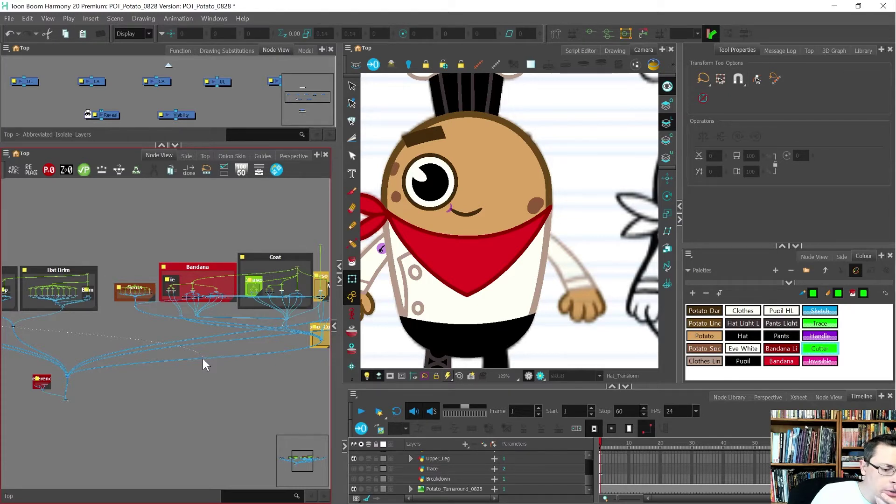
pyautogui.moveTo(202, 359); pyautogui.dragTo(201, 357)
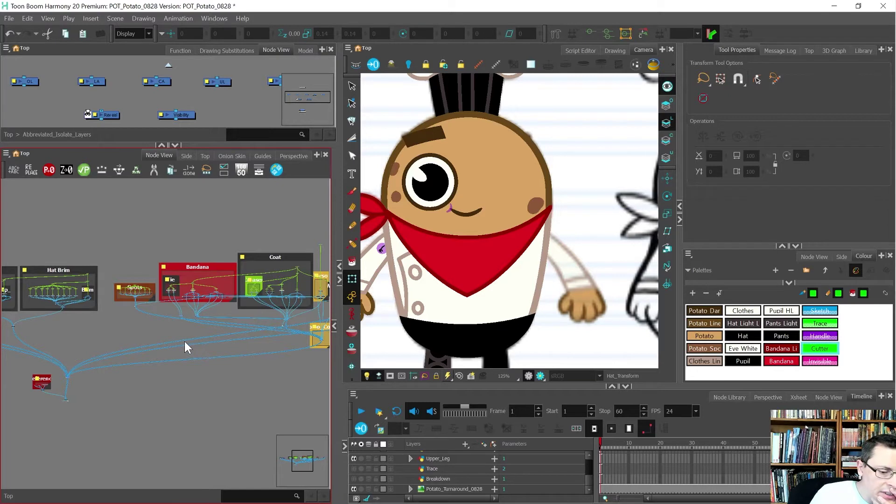
pyautogui.click(128, 302)
pyautogui.moveTo(135, 311)
pyautogui.mouseDown()
pyautogui.moveTo(111, 316)
pyautogui.moveTo(134, 315)
pyautogui.mouseUp()
pyautogui.scroll(8, 142, 317)
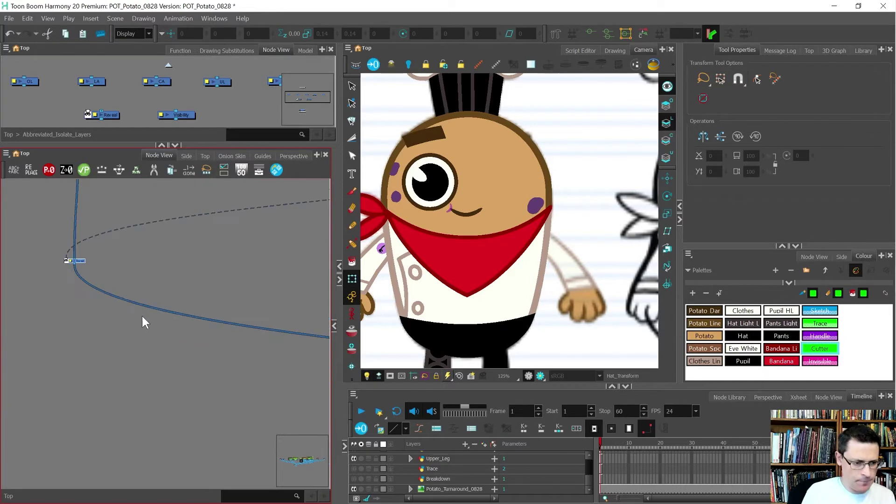
pyautogui.hotkey('ctrl', 'h')
pyautogui.click(141, 285)
# - Open the layer properties of the Reveal cutter below the Spots composite
pyautogui.scroll(-5, 117, 315)
pyautogui.scroll(3, 94, 209)
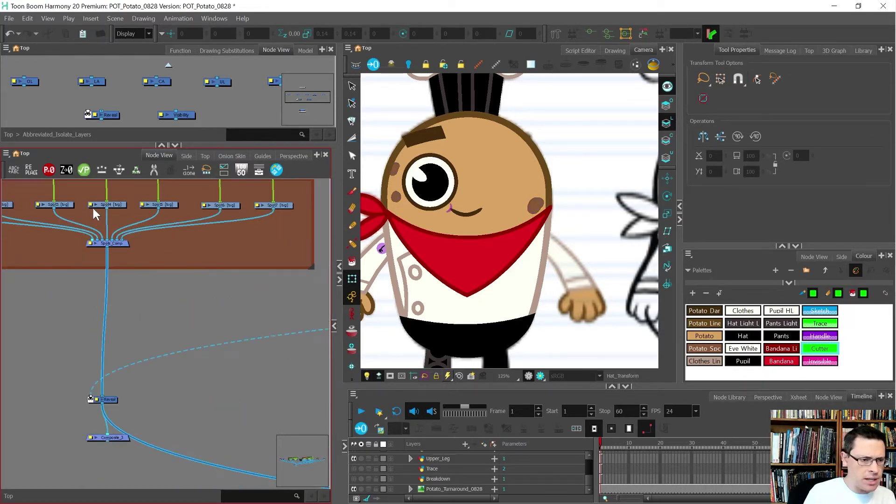
pyautogui.scroll(2, 93, 408)
pyautogui.doubleClick(96, 391)
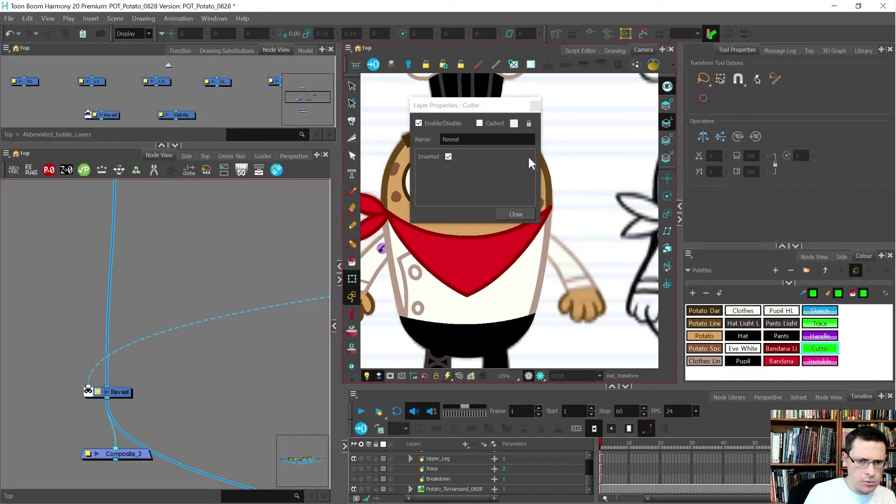
# - Rename the cutter below the Spots group as Spots_Revealed_on_Body and close its layer properties
pyautogui.write('Spot')
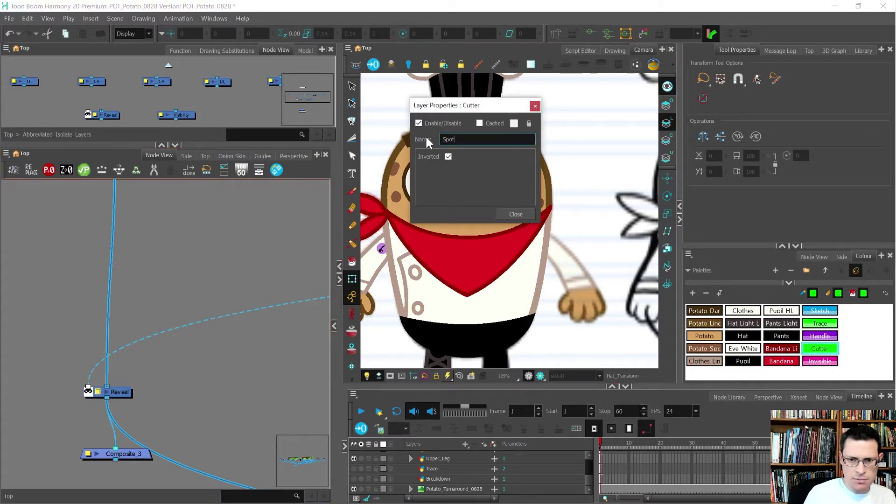
pyautogui.write('s_Revealed')
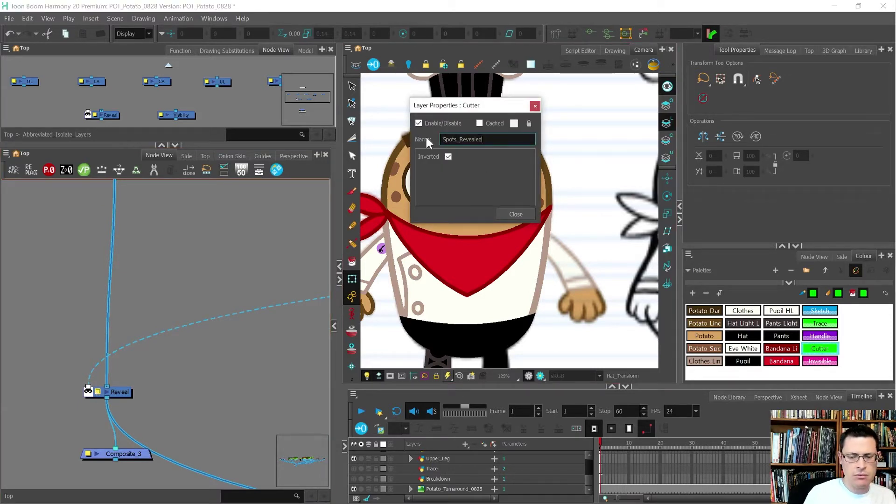
pyautogui.write('_on_Body')
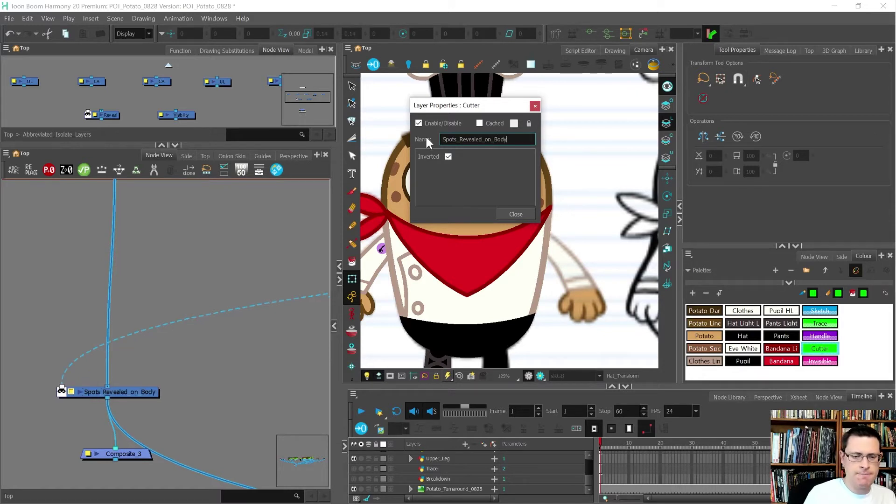
pyautogui.click(516, 214)
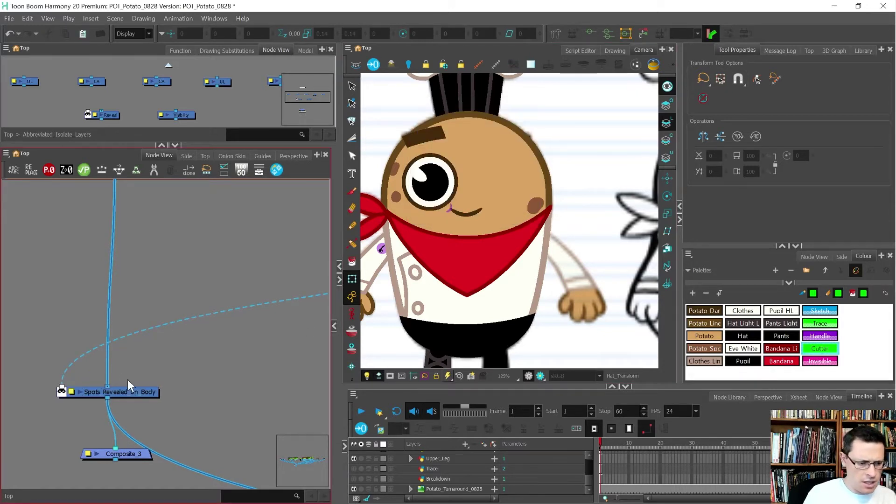
# - Align the new composite beneath the Spots_Revealed_on_Body cutter and rename it as Parts_Revealed_on_Body_Comp
pyautogui.scroll(-3, 128, 379)
pyautogui.scroll(3, 103, 402)
pyautogui.click(132, 400)
pyautogui.scroll(2, 136, 407)
pyautogui.moveTo(174, 408); pyautogui.dragTo(141, 426)
pyautogui.doubleClick(92, 423)
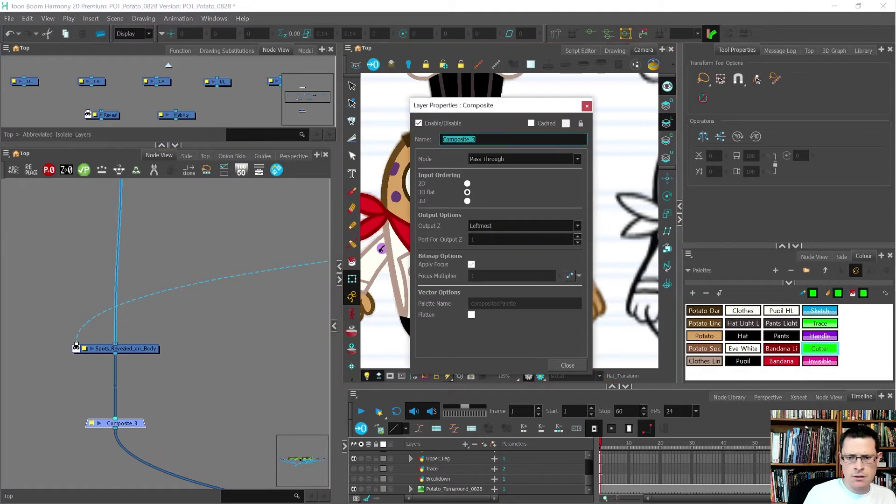
pyautogui.write('D')
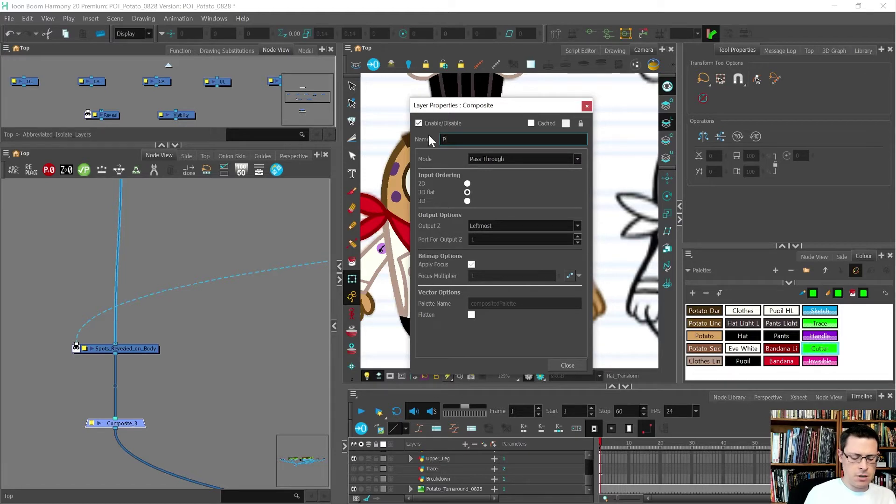
pyautogui.write('arts_Revealed_on_Body')
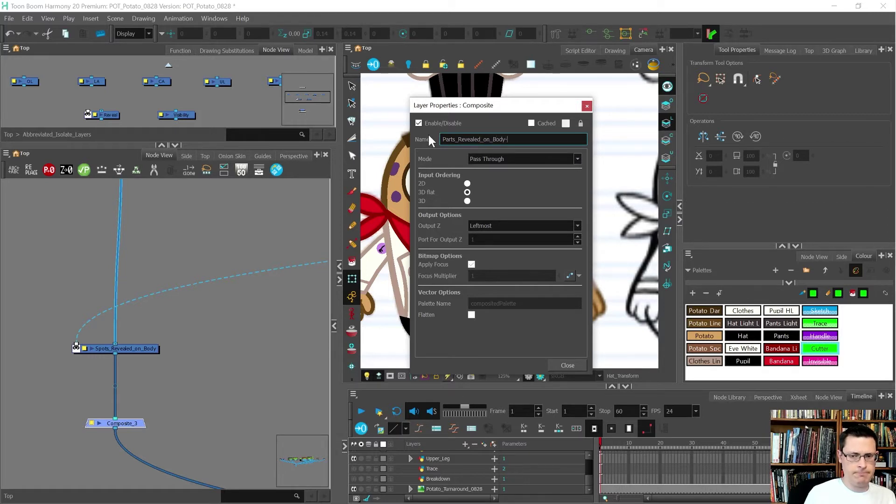
pyautogui.write('_Comp')
pyautogui.press('Return')
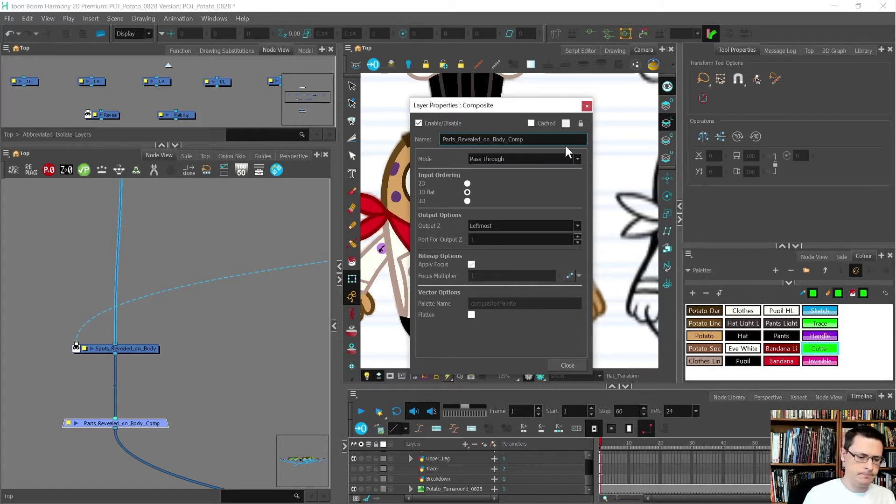
pyautogui.click(586, 106)
# - Add a backdrop below the Spots_Revealed_on_Body cutter and size it to enclose the Parts_Revealed_on_Body_Comp node
pyautogui.scroll(-3, 193, 323)
pyautogui.moveTo(128, 341); pyautogui.dragTo(127, 385)
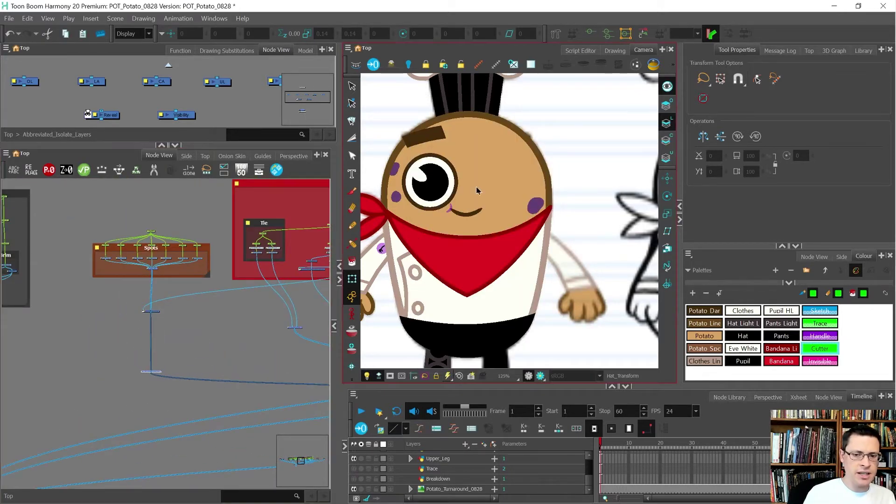
pyautogui.scroll(-5, 369, 251)
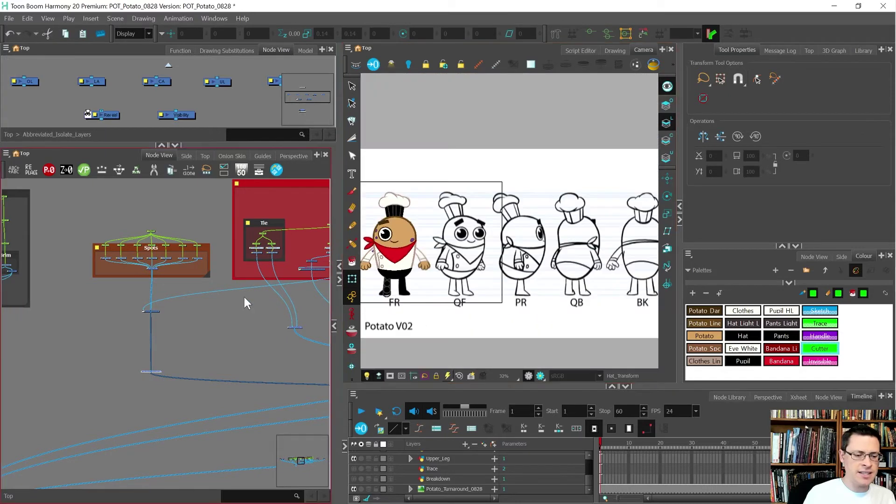
pyautogui.scroll(-3, 245, 297)
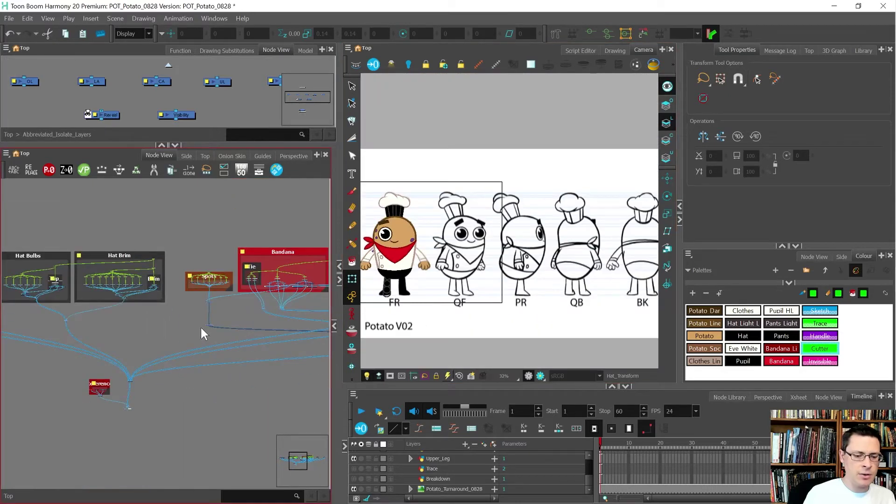
pyautogui.scroll(4, 203, 333)
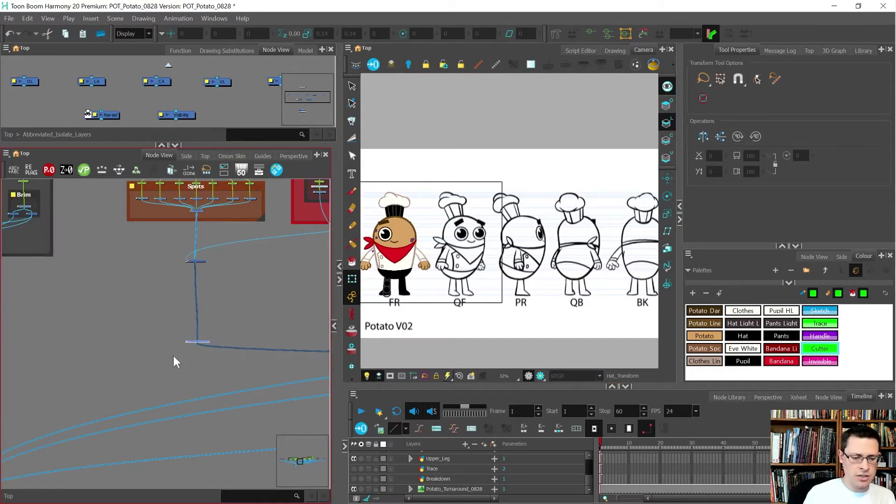
pyautogui.scroll(-4, 150, 340)
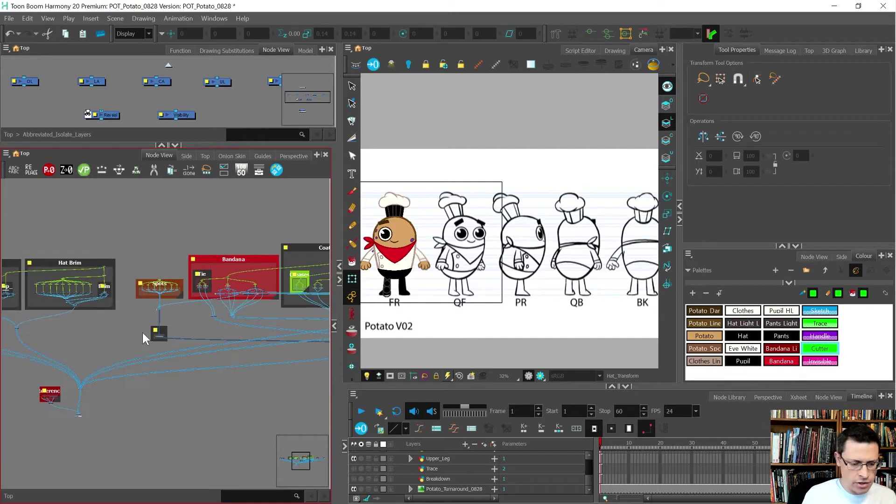
pyautogui.scroll(5, 141, 332)
pyautogui.moveTo(129, 322); pyautogui.dragTo(86, 247)
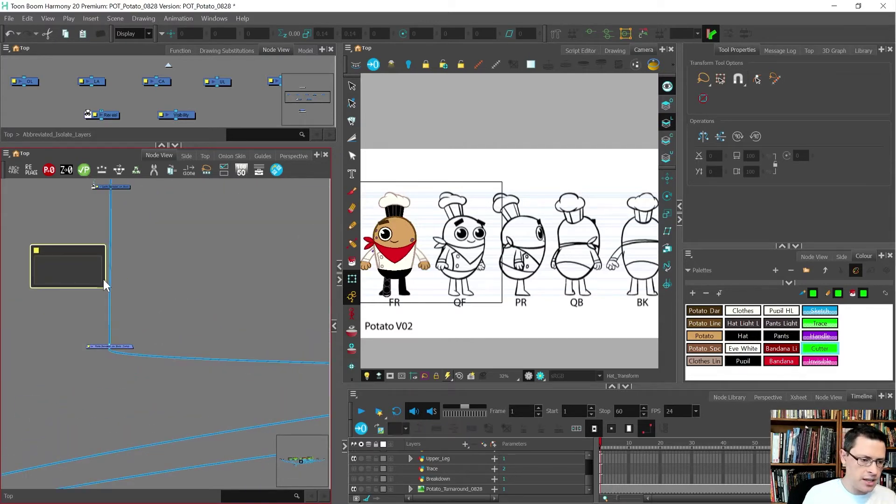
pyautogui.moveTo(103, 281); pyautogui.dragTo(209, 398)
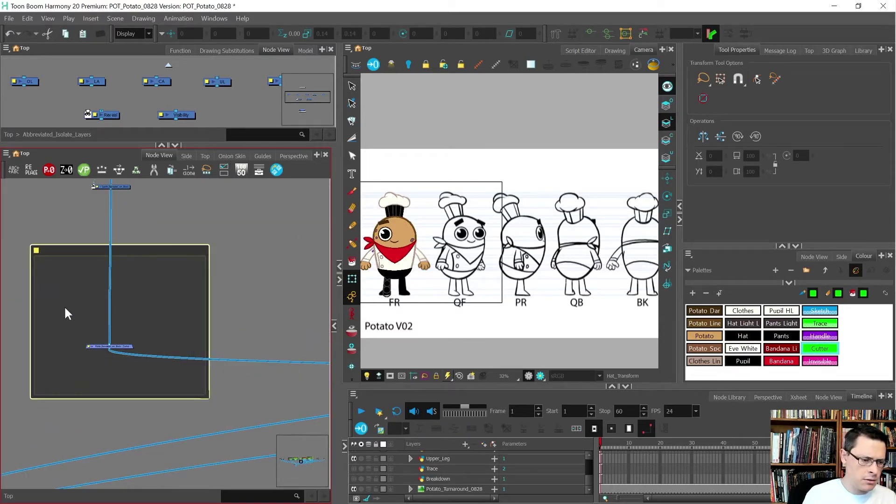
# - Name the new backdrop Parts Masked to Body and set its colour to blue
pyautogui.doubleClick(36, 252)
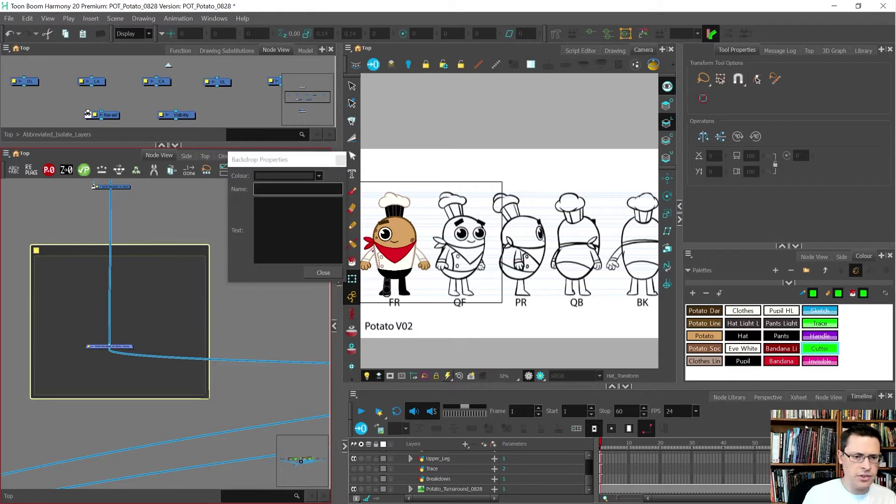
pyautogui.write('Parts Reveale')
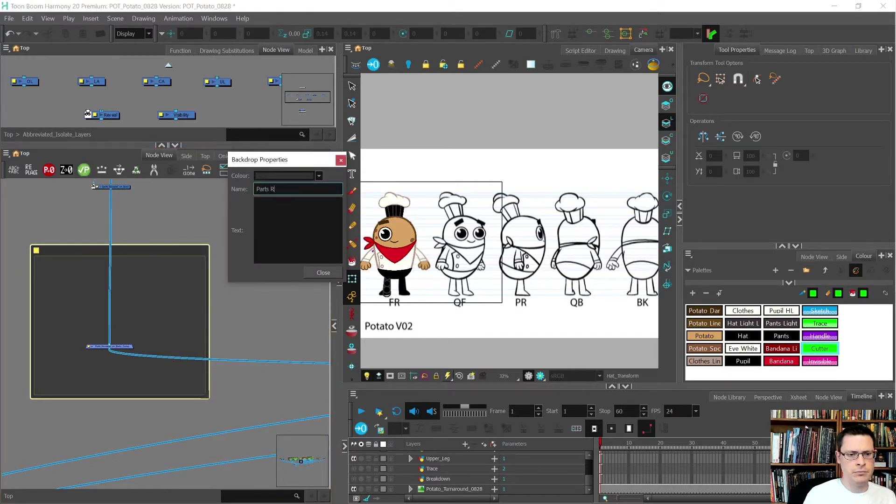
pyautogui.press('BackSpace')
pyautogui.press('BackSpace')
pyautogui.press('BackSpace')
pyautogui.press('BackSpace')
pyautogui.press('BackSpace')
pyautogui.press('BackSpace')
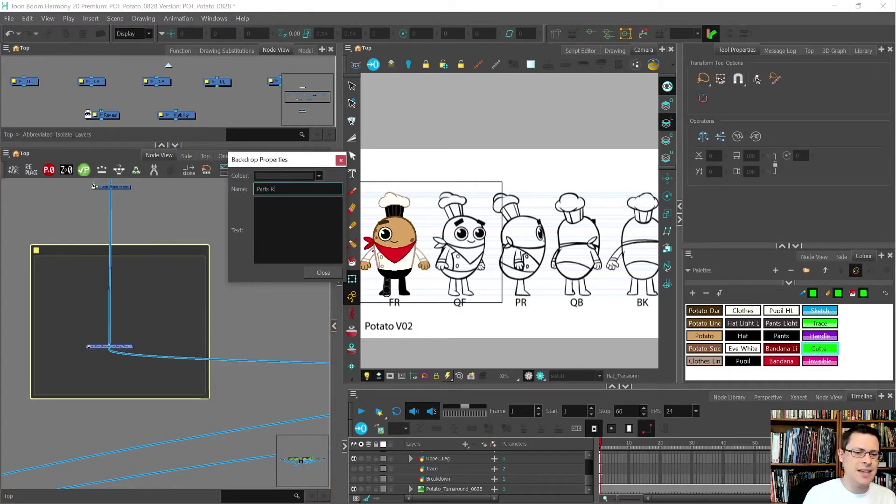
pyautogui.write('Masked to Body')
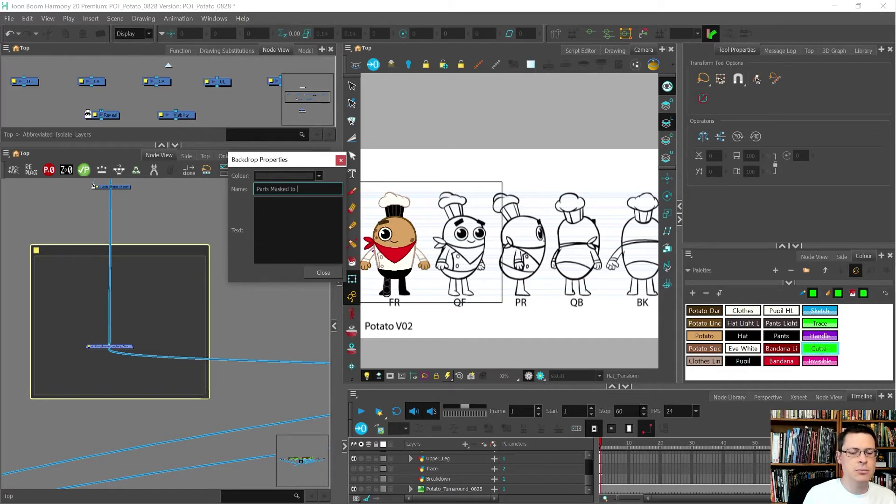
pyautogui.press('Return')
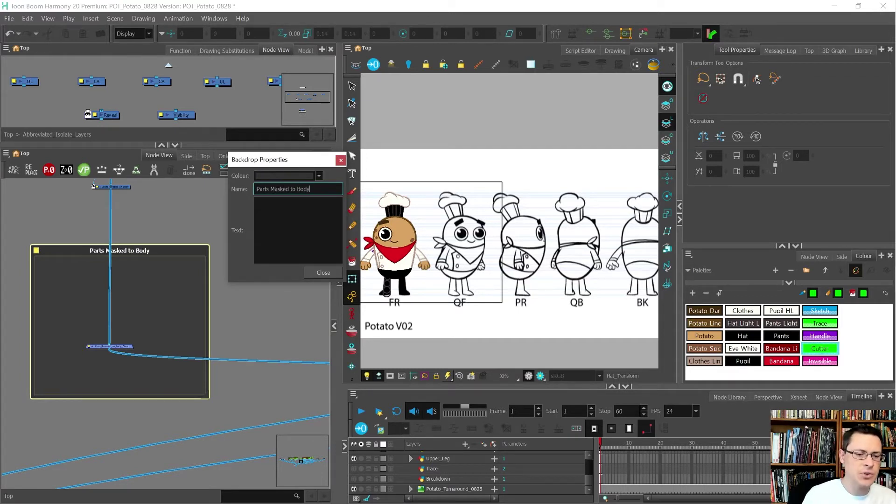
pyautogui.click(307, 176)
pyautogui.click(303, 201)
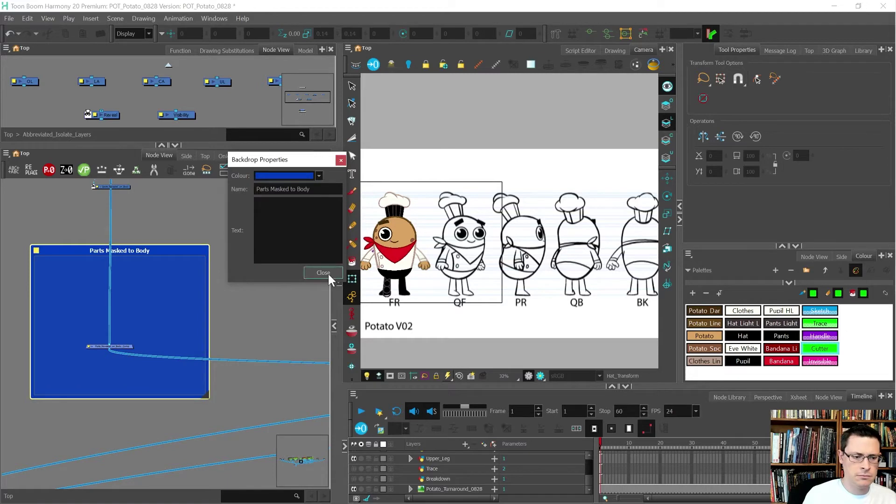
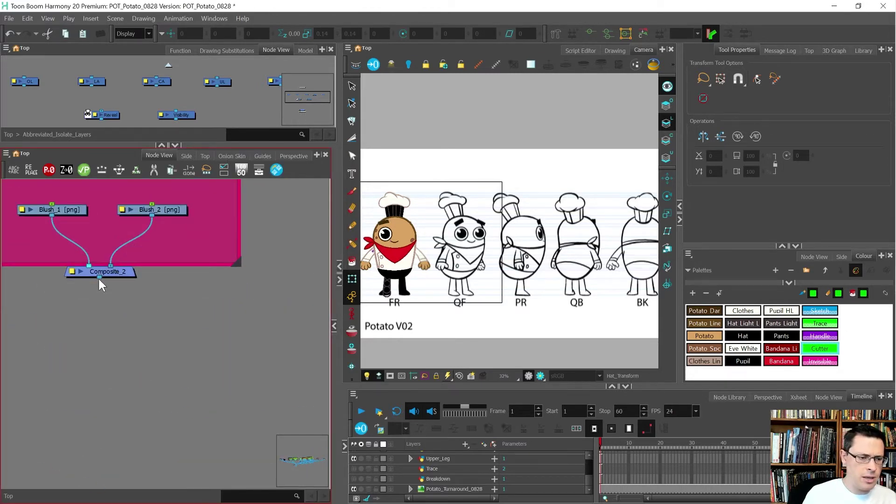
# - Rename the composite beneath Blush_1 and Blush_2 as Blush_Comp
pyautogui.doubleClick(73, 272)
pyautogui.write('Blush_Comp')
pyautogui.press('Return')
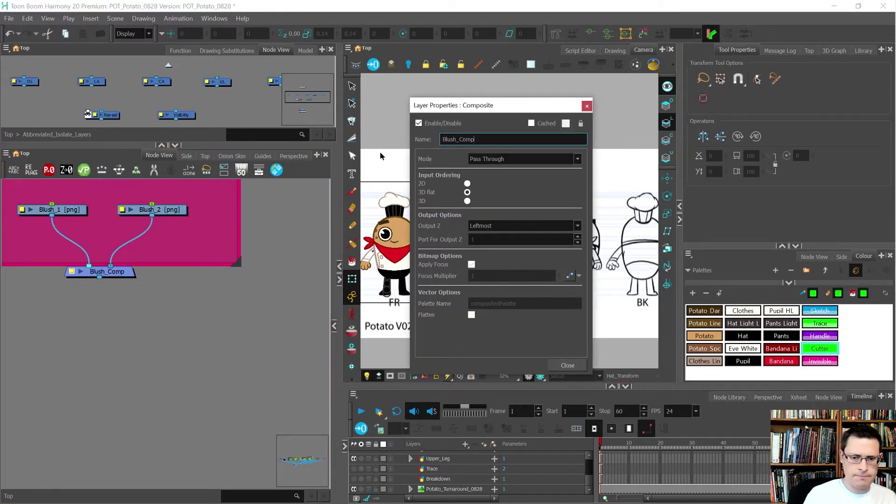
pyautogui.click(586, 107)
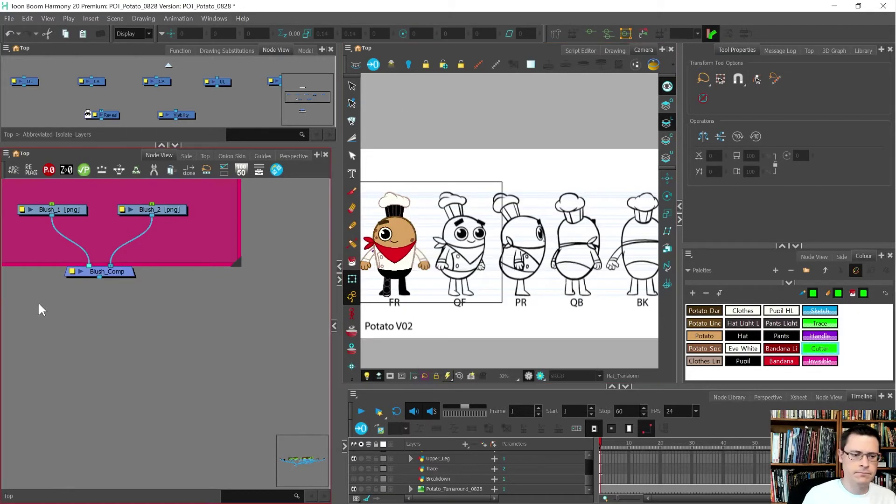
# - Connect the output of Blush_Comp to the Parts_Revealed_on_Body_Comp composite in the Parts Masked to Body backdrop
pyautogui.moveTo(99, 277); pyautogui.dragTo(162, 320)
pyautogui.scroll(-10, 82, 309)
pyautogui.scroll(5, 243, 327)
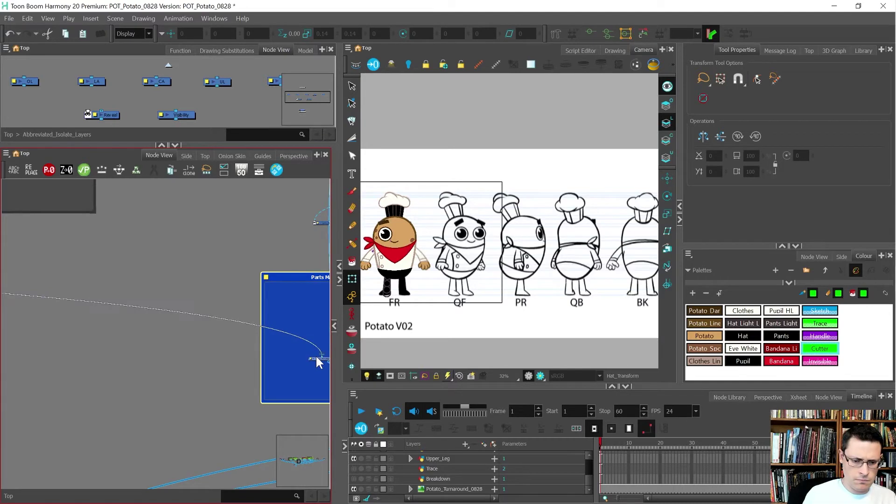
pyautogui.scroll(-3, 299, 354)
pyautogui.scroll(3, 289, 345)
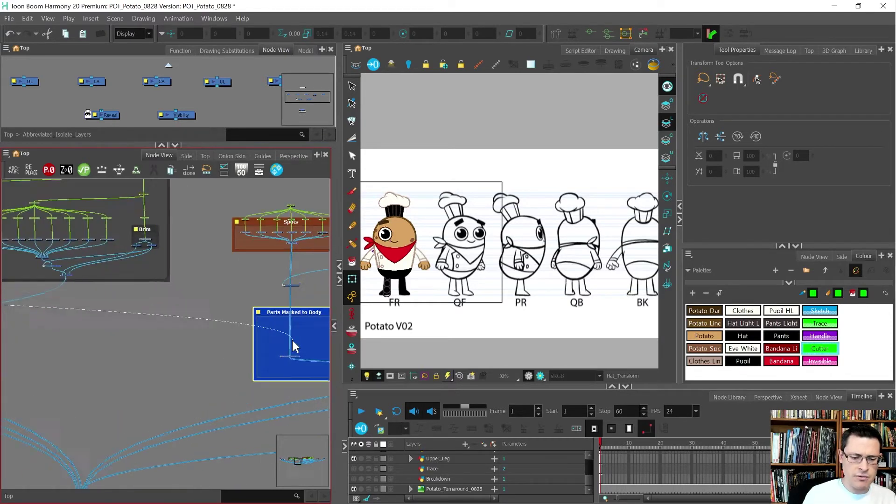
pyautogui.moveTo(299, 346); pyautogui.dragTo(294, 366)
pyautogui.click(152, 369)
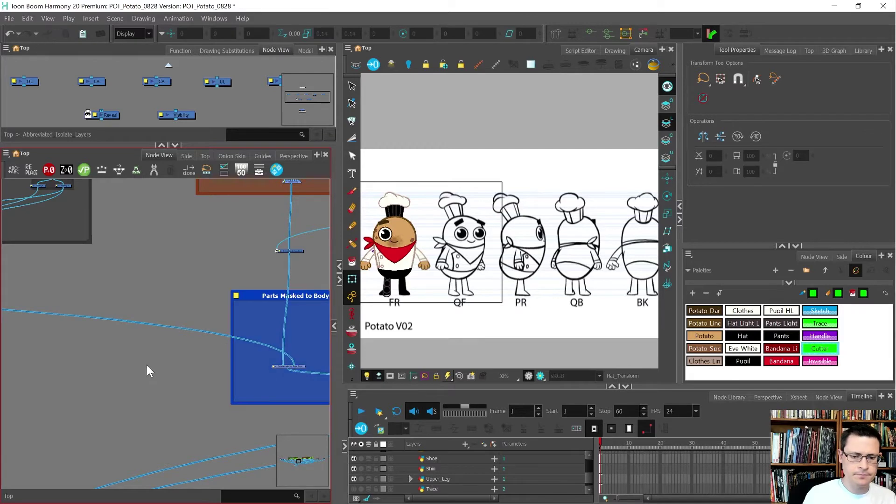
pyautogui.scroll(4, 421, 259)
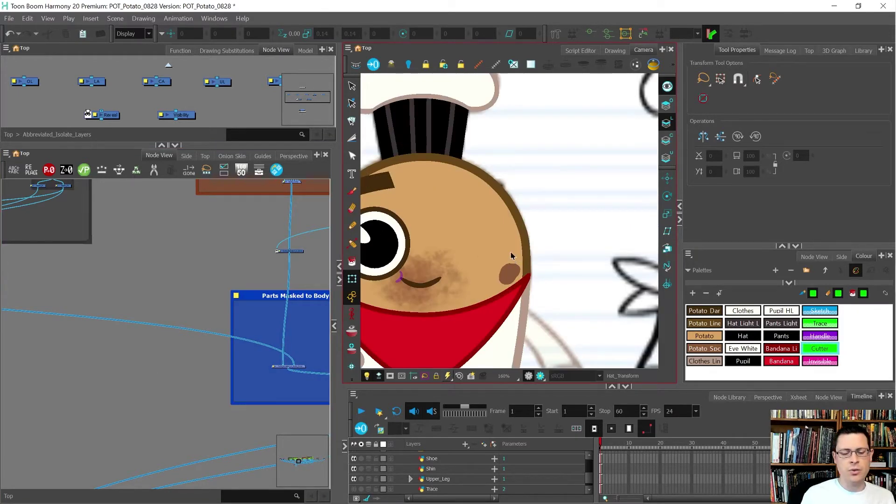
pyautogui.scroll(-2, 511, 254)
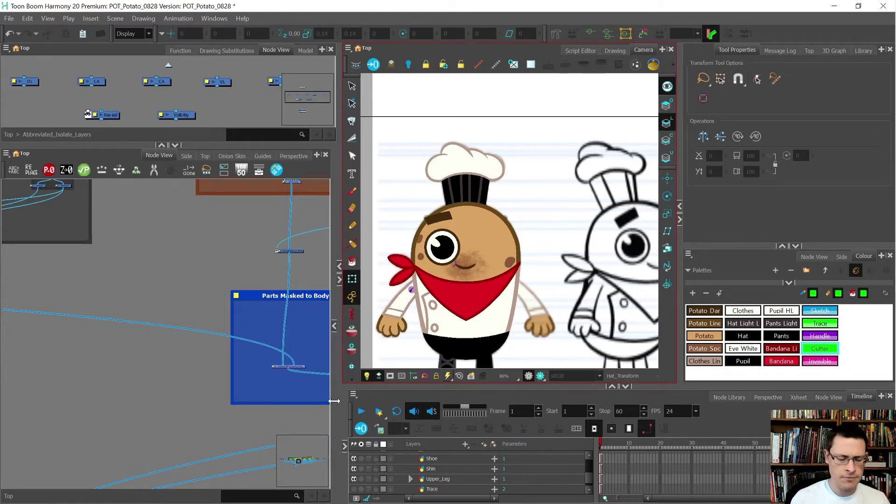
# - Add parent pegs to the Blush_1 and Blush_2 nodes and place them above the Blush backdrop
pyautogui.scroll(-6, 310, 382)
pyautogui.scroll(-4, 184, 377)
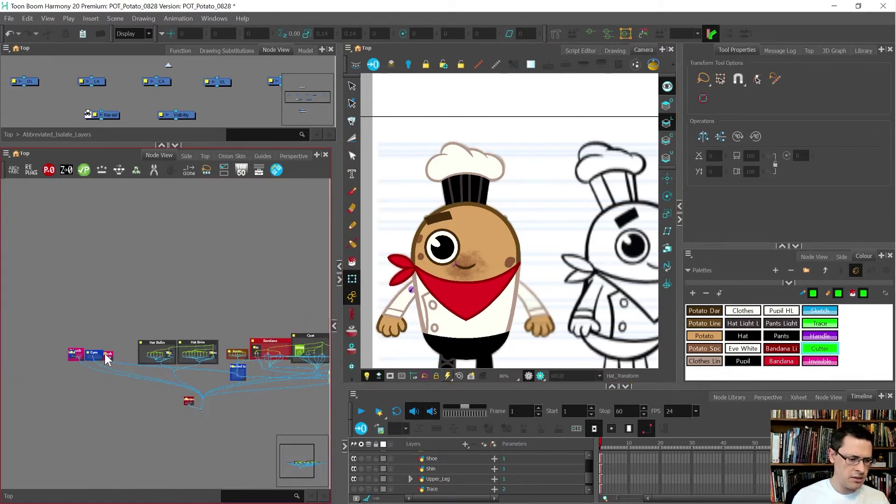
pyautogui.scroll(5, 105, 354)
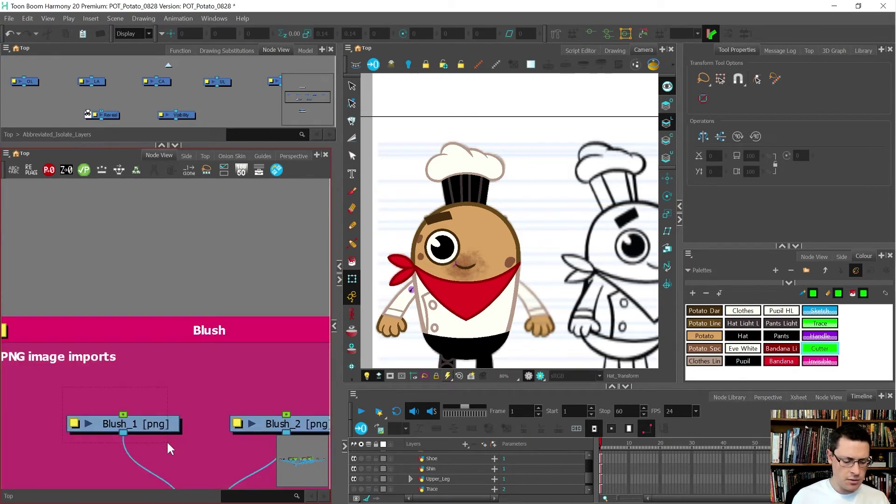
pyautogui.moveTo(166, 441); pyautogui.dragTo(166, 440)
pyautogui.scroll(-3, 70, 376)
pyautogui.moveTo(72, 376); pyautogui.dragTo(237, 416)
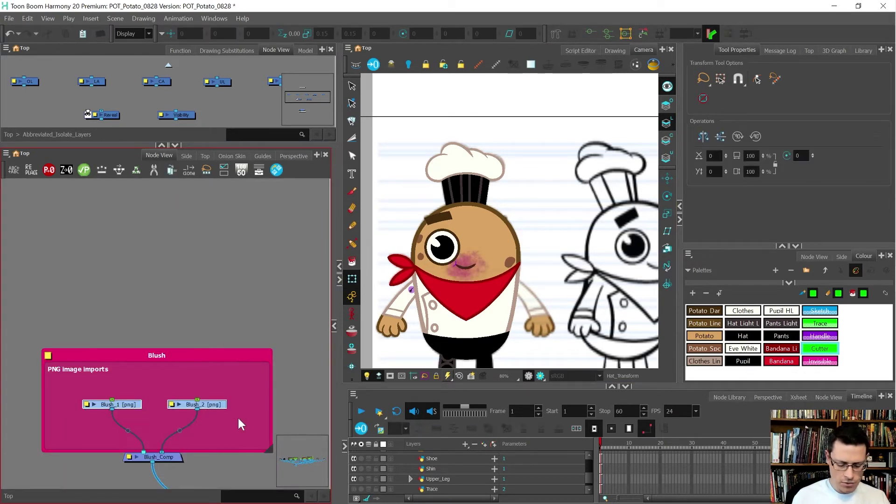
pyautogui.hotkey('ctrl', 'p')
pyautogui.moveTo(228, 373); pyautogui.dragTo(241, 321)
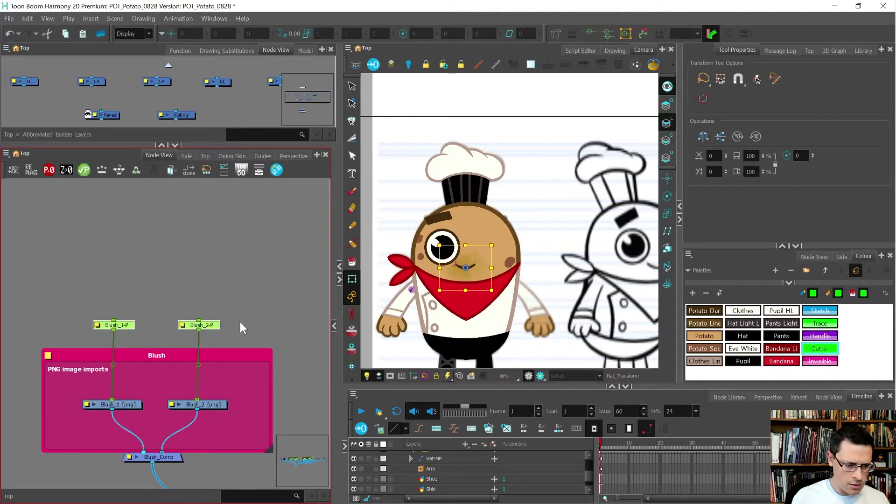
# - Move the Blush_1-P peg to about 1.36 W, 0.68 N under the open eye, and turn off the coloured selection tint
pyautogui.scroll(3, 148, 330)
pyautogui.moveTo(140, 285); pyautogui.dragTo(52, 349)
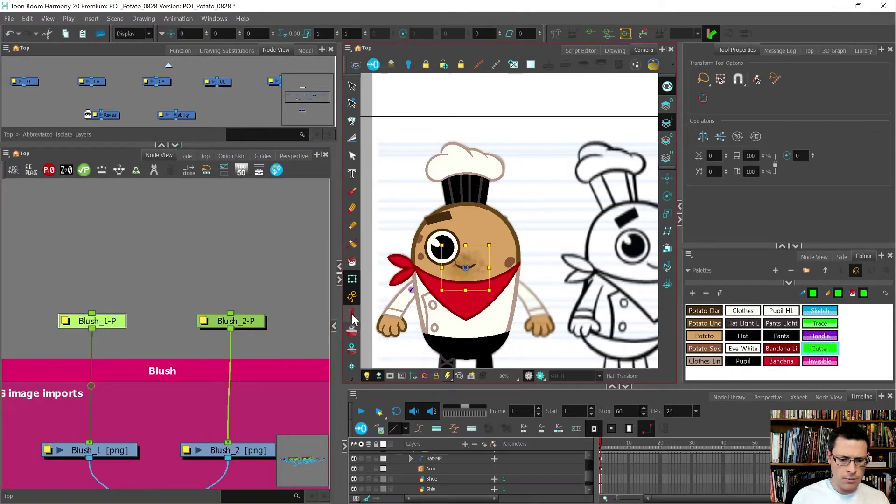
pyautogui.scroll(4, 440, 286)
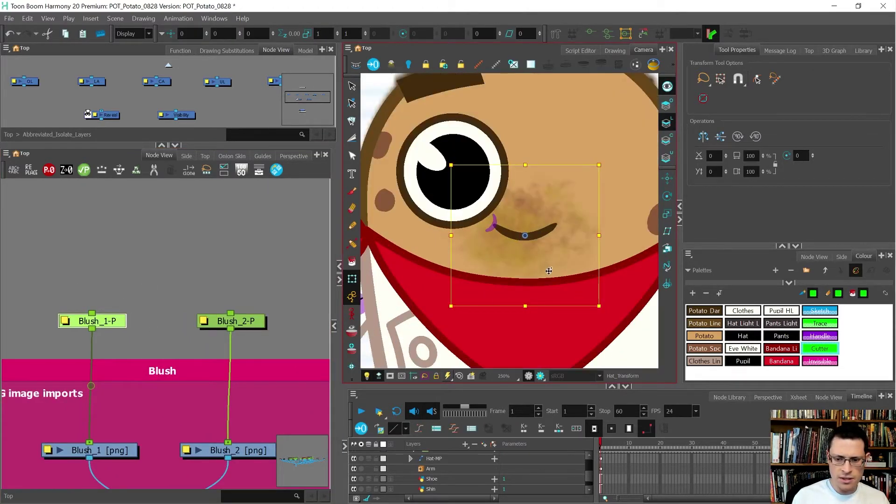
pyautogui.moveTo(549, 271); pyautogui.dragTo(474, 251)
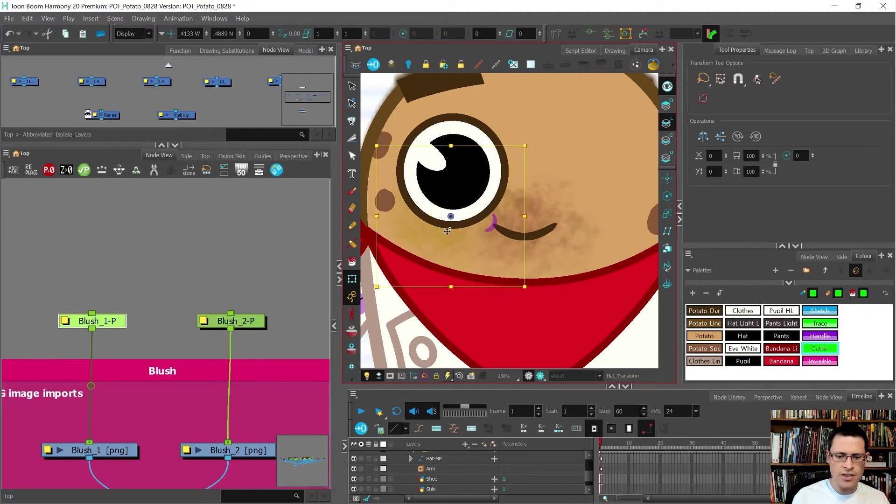
pyautogui.click(424, 376)
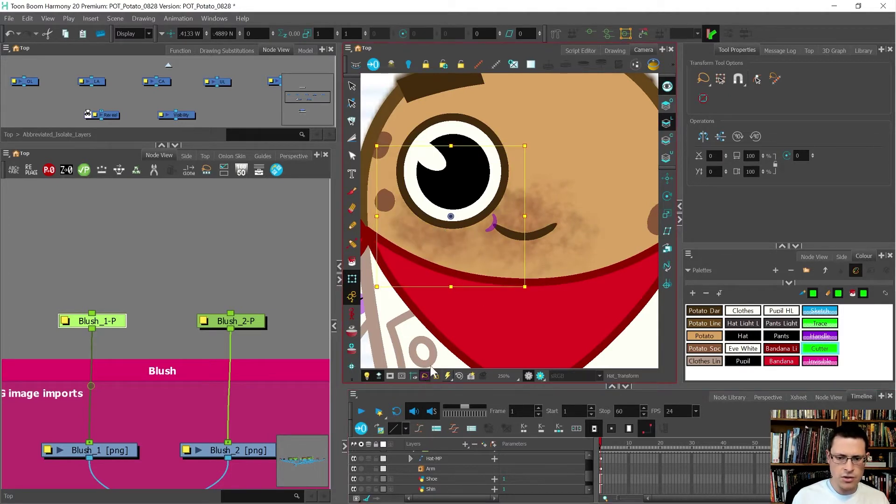
pyautogui.moveTo(500, 239); pyautogui.dragTo(498, 229)
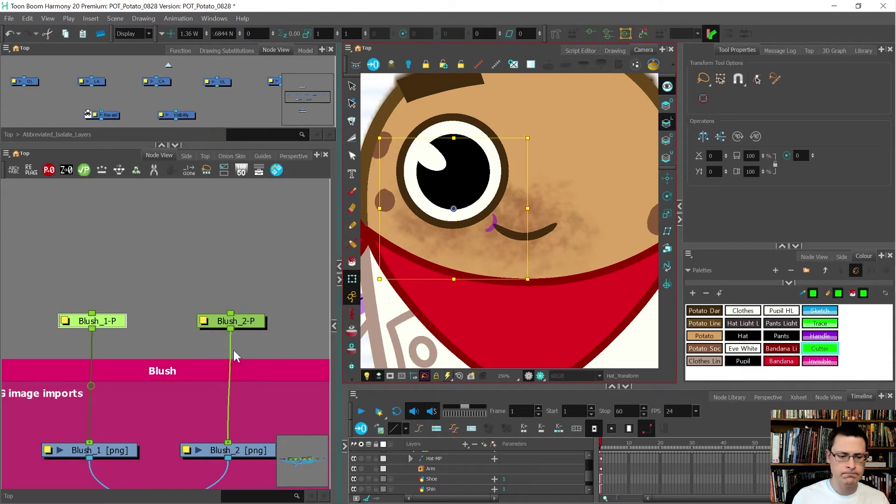
# - Move the Blush_2-P peg to about 1.53 E, 0.58 N on the opposite cheek, beside the mouth
pyautogui.scroll(-2, 235, 347)
pyautogui.scroll(2, 238, 340)
pyautogui.click(230, 323)
pyautogui.scroll(-1, 420, 270)
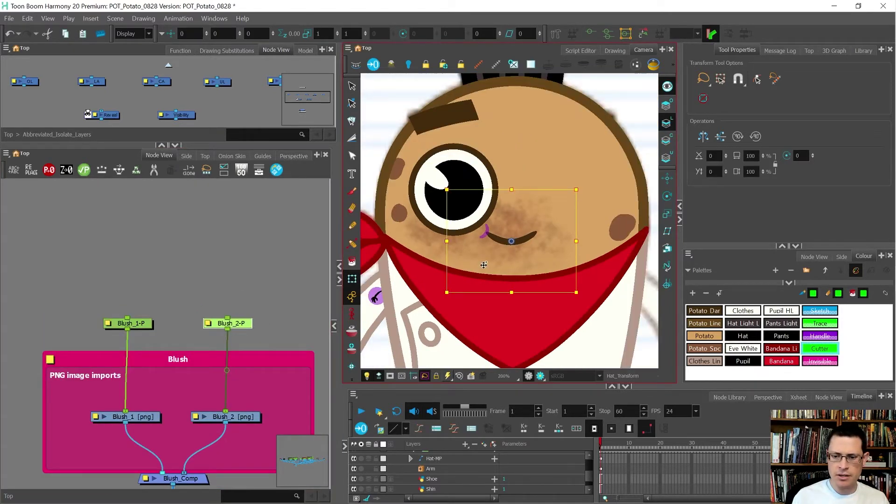
pyautogui.moveTo(483, 264); pyautogui.dragTo(547, 246)
# - Add two Static Transformation nodes and insert one between each peg and its drawing for Blush_1 and Blush_2
pyautogui.click(127, 276)
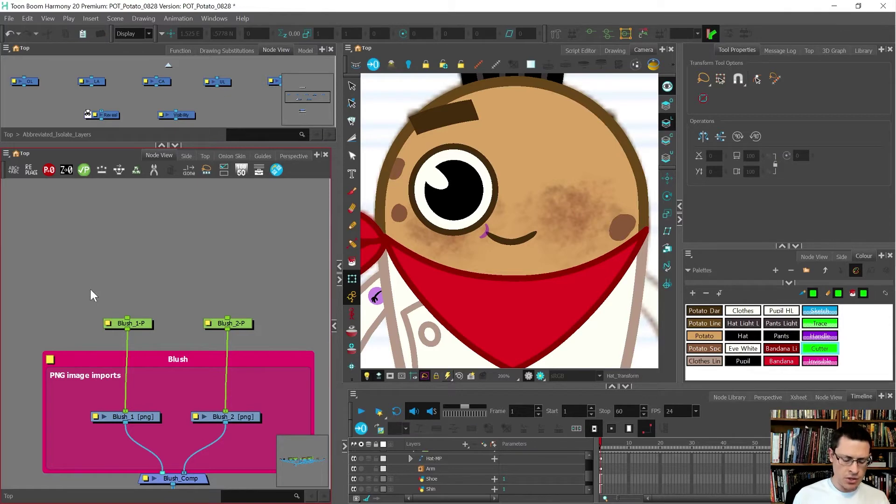
pyautogui.press('Tab')
pyautogui.write('static')
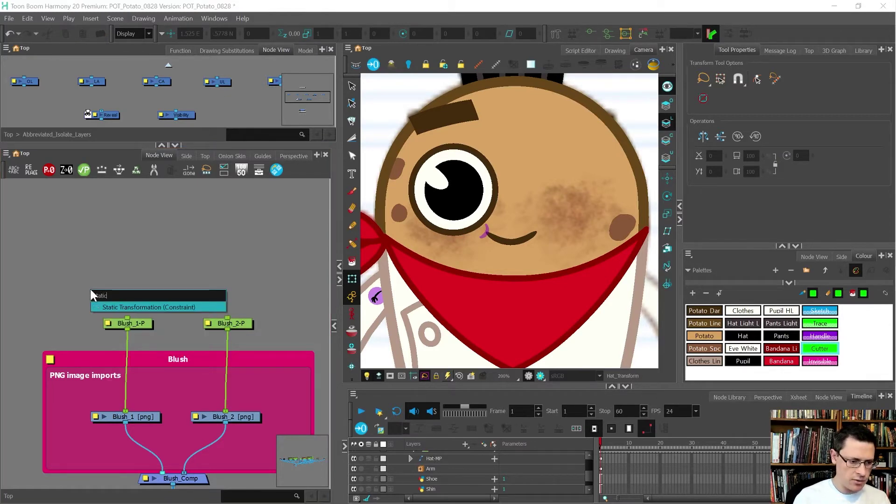
pyautogui.press('Return')
pyautogui.press('Return')
pyautogui.write('static')
pyautogui.press('Return')
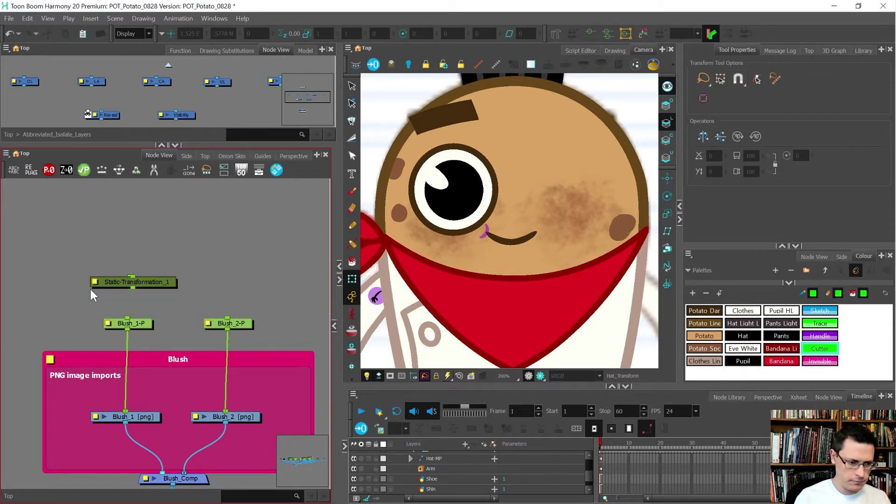
pyautogui.moveTo(165, 279); pyautogui.dragTo(278, 378)
pyautogui.click(147, 280)
pyautogui.moveTo(147, 280); pyautogui.dragTo(144, 371)
# - Try resetting the transformations of the nodes in the Blush backdrop, and undo the reset
pyautogui.scroll(-4, 86, 324)
pyautogui.scroll(-2, 88, 327)
pyautogui.click(43, 329)
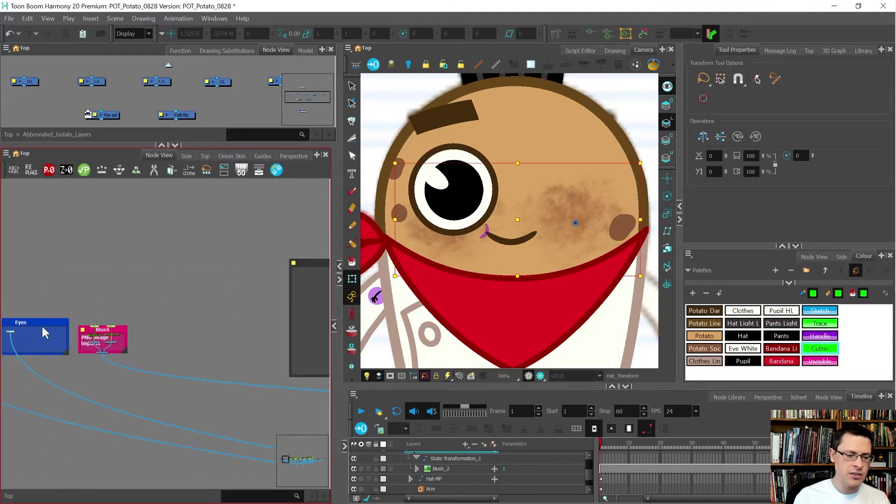
pyautogui.scroll(-2, 54, 330)
pyautogui.click(54, 329)
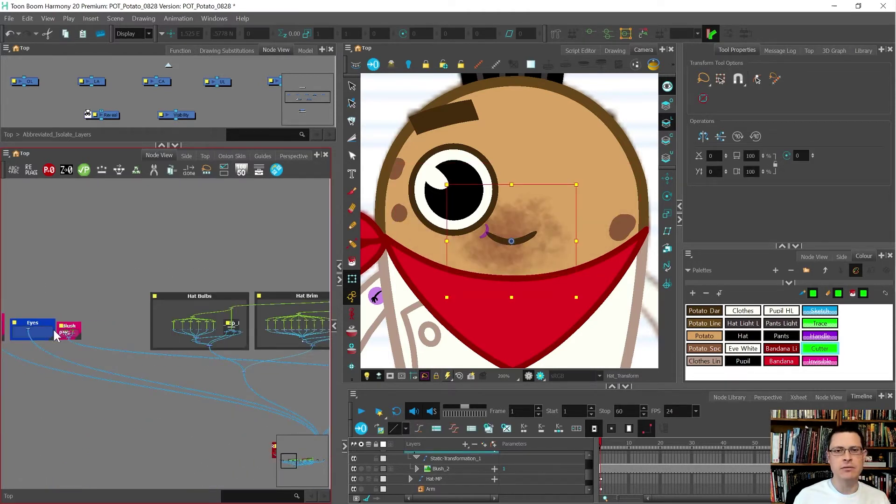
pyautogui.hotkey('ctrl', 'z')
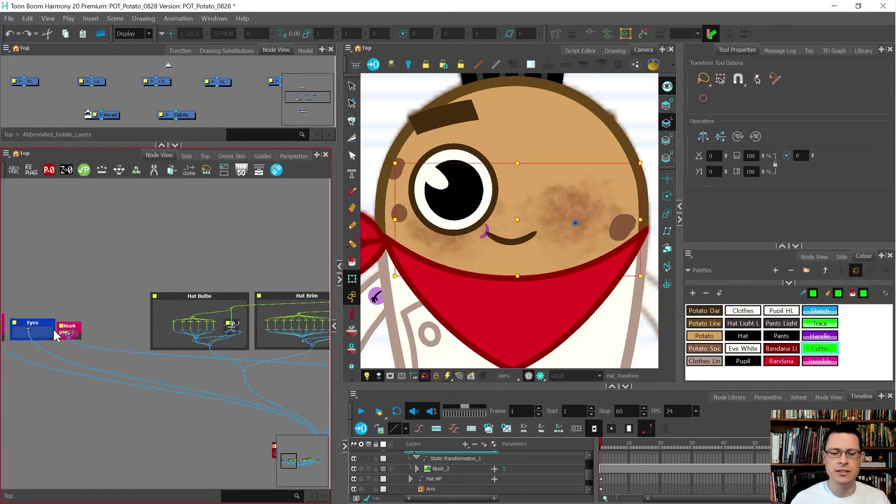
# - Bake the immediate parent's transformation into the static transformation above Blush_1
pyautogui.scroll(5, 52, 326)
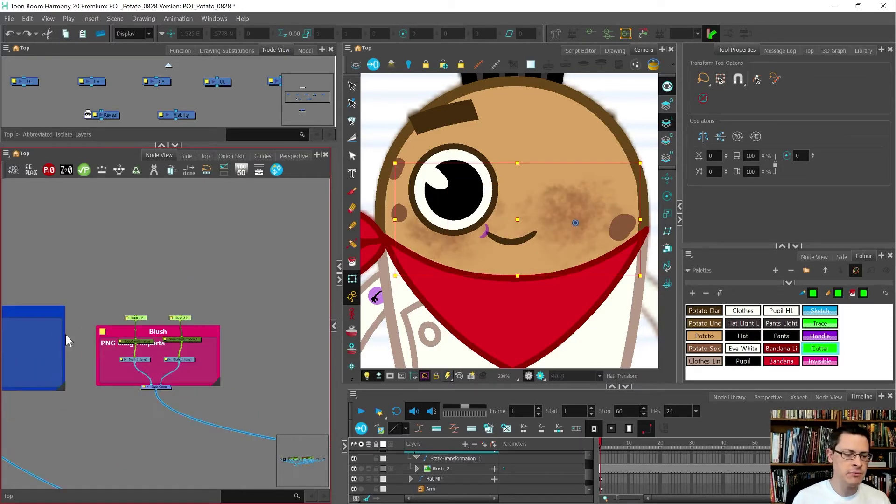
pyautogui.scroll(-3, 112, 335)
pyautogui.click(131, 338)
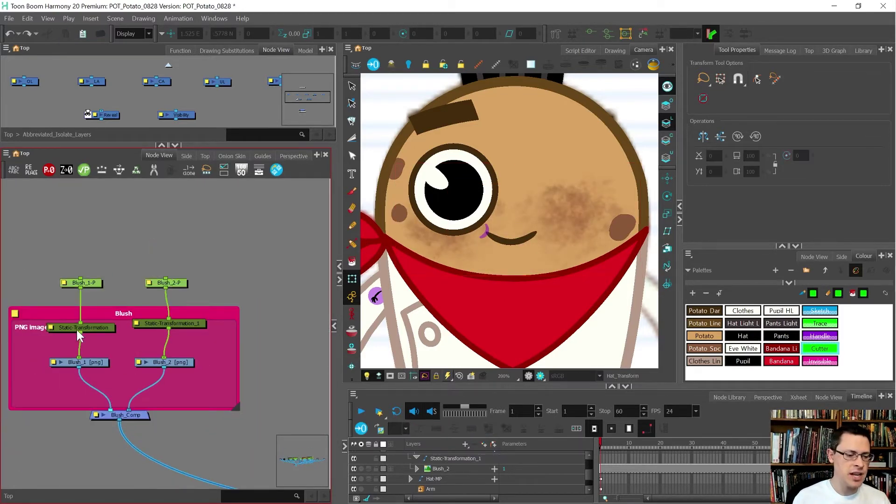
pyautogui.doubleClick(50, 327)
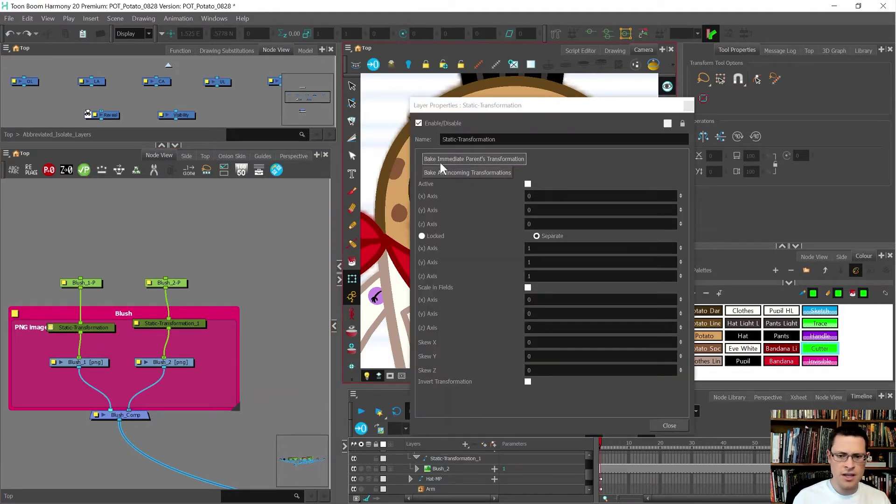
pyautogui.moveTo(497, 111); pyautogui.dragTo(282, 158)
pyautogui.click(241, 208)
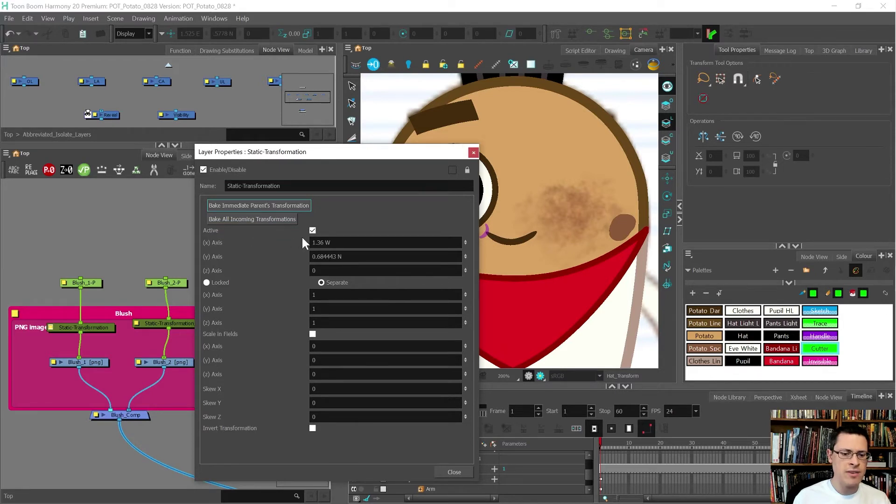
# - Delete the Blush_1-P peg above the baked static transformation
pyautogui.click(91, 283)
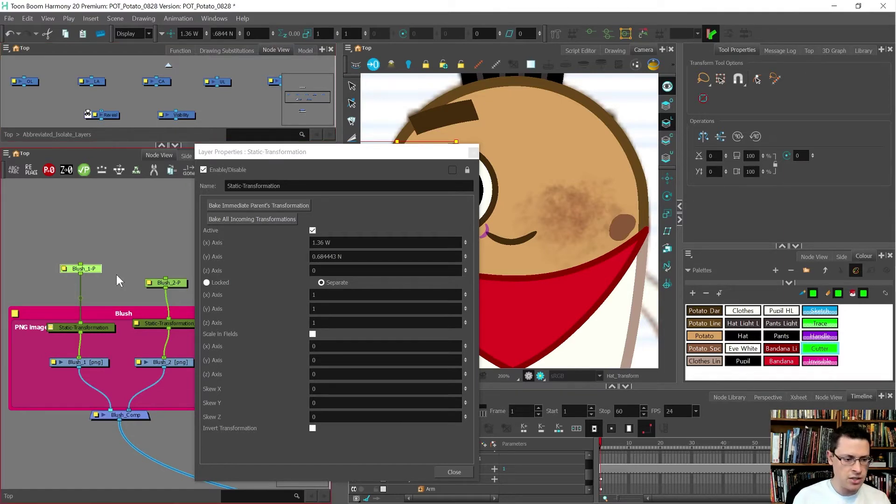
pyautogui.moveTo(322, 154); pyautogui.dragTo(715, 192)
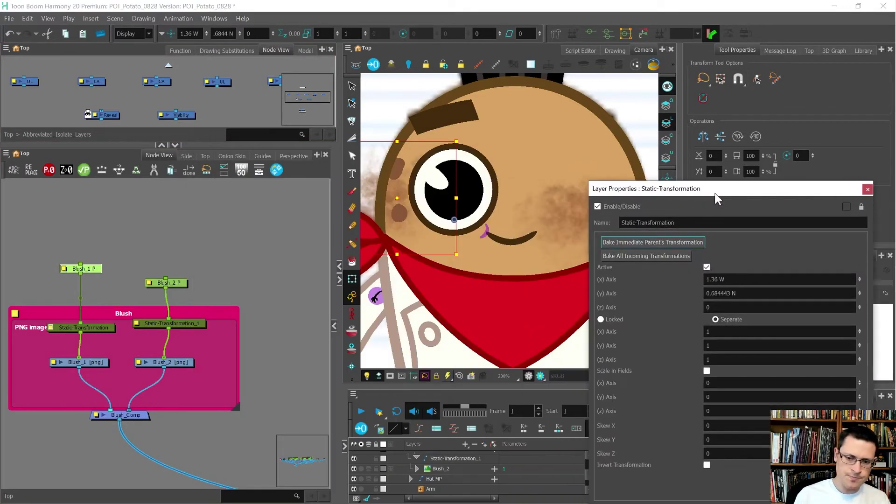
pyautogui.click(86, 343)
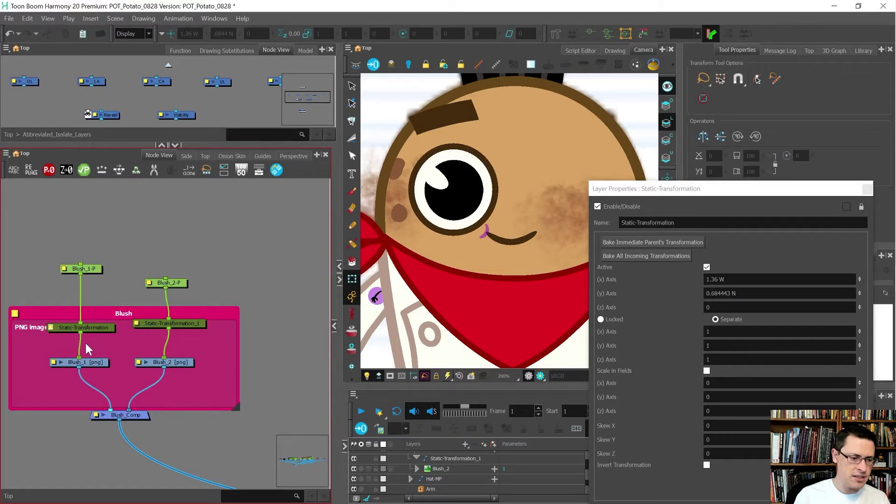
pyautogui.click(105, 326)
pyautogui.click(88, 270)
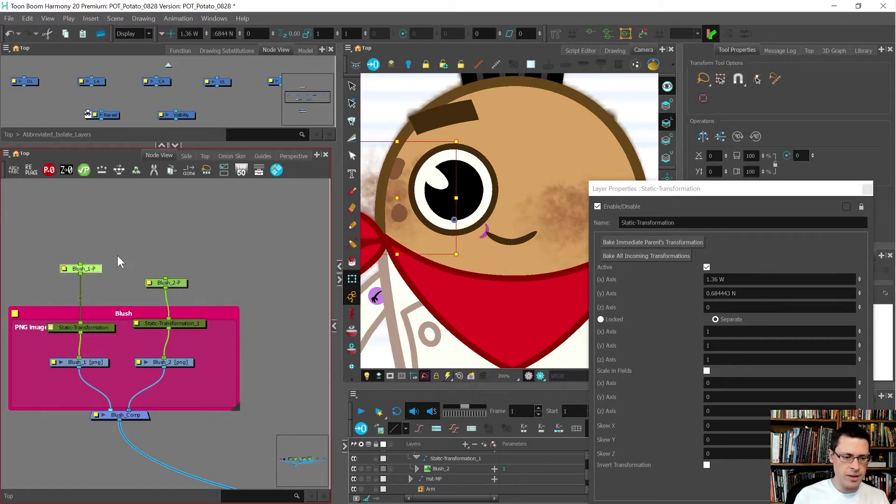
pyautogui.press('Delete')
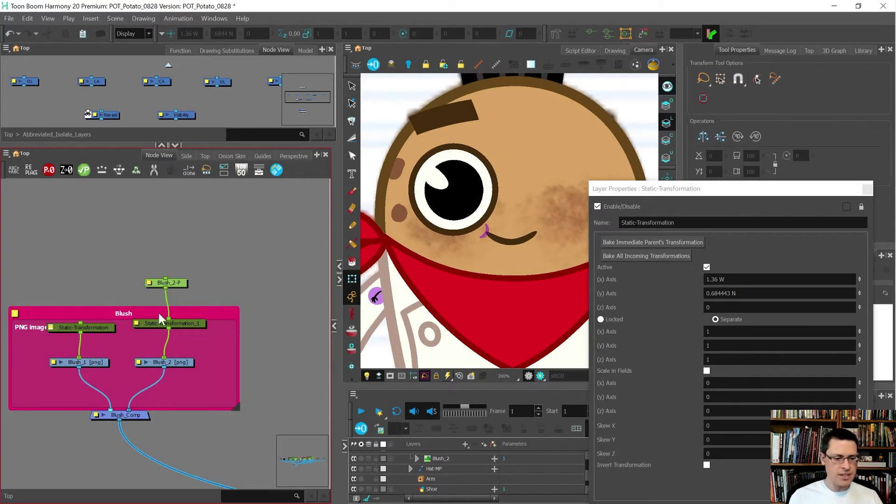
# - Bake the immediate parent's transformation into Static-Transformation_1, delete the Blush_2-P peg and close the layer properties
pyautogui.click(137, 323)
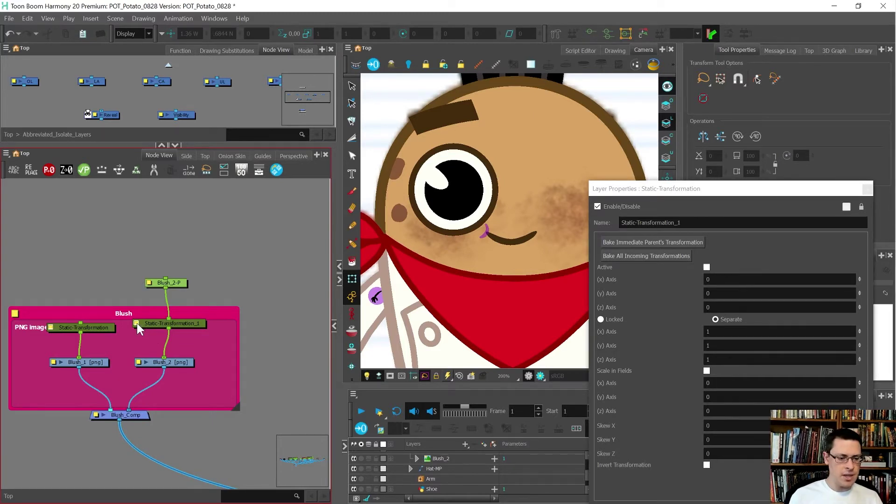
pyautogui.click(632, 242)
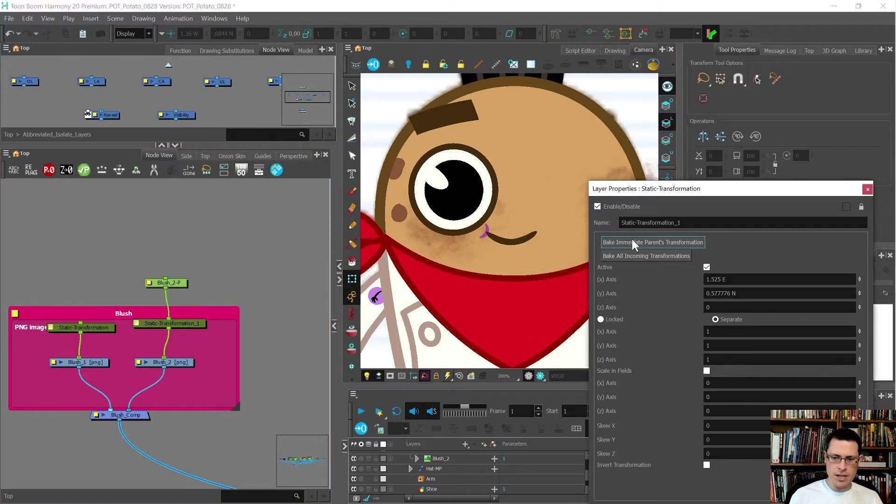
pyautogui.moveTo(201, 243); pyautogui.dragTo(178, 264)
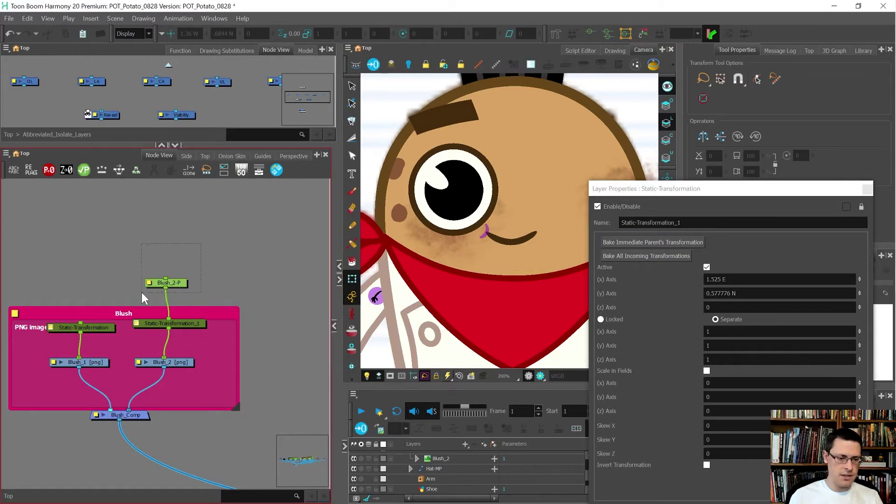
pyautogui.press('Delete')
pyautogui.click(868, 189)
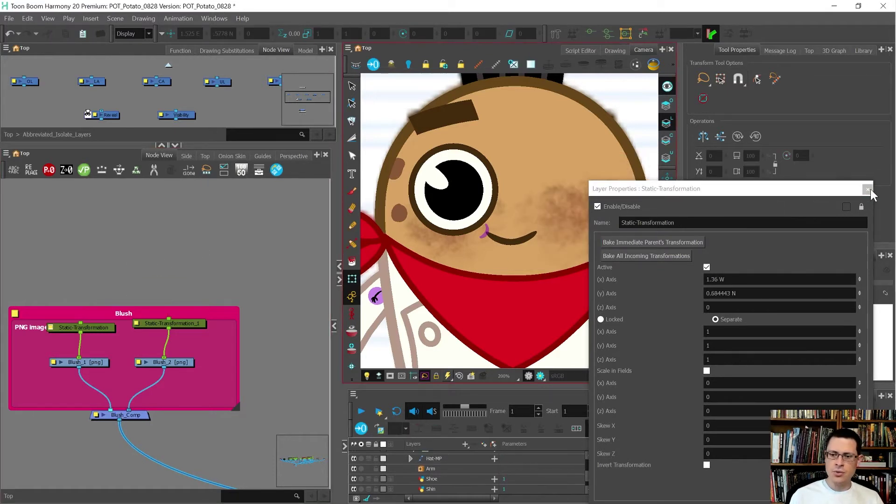
pyautogui.click(867, 190)
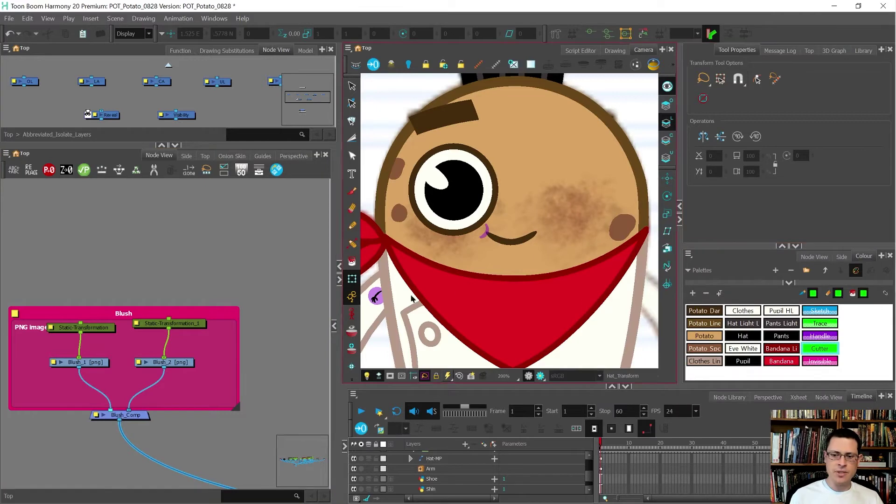
# - Reset the transformations of all nodes in the Blush backdrop and delete both static transformation nodes
pyautogui.scroll(-3, 225, 338)
pyautogui.moveTo(152, 345); pyautogui.dragTo(149, 346)
pyautogui.press('r')
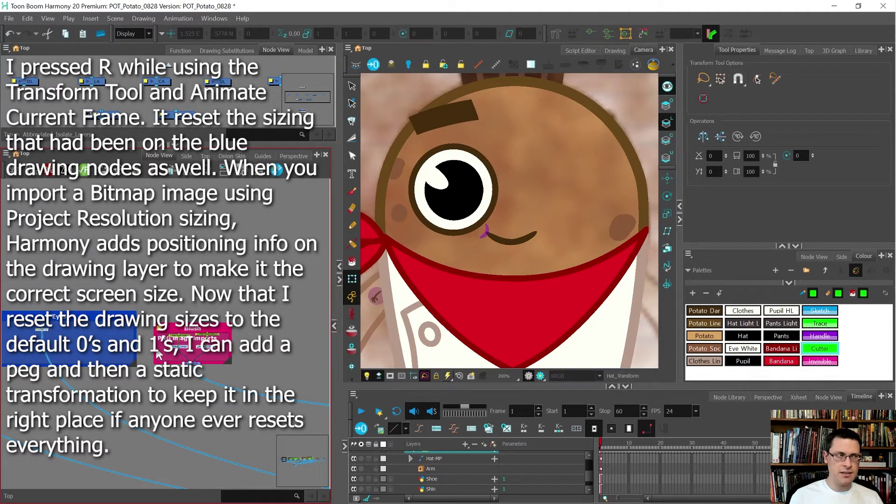
pyautogui.scroll(3, 225, 330)
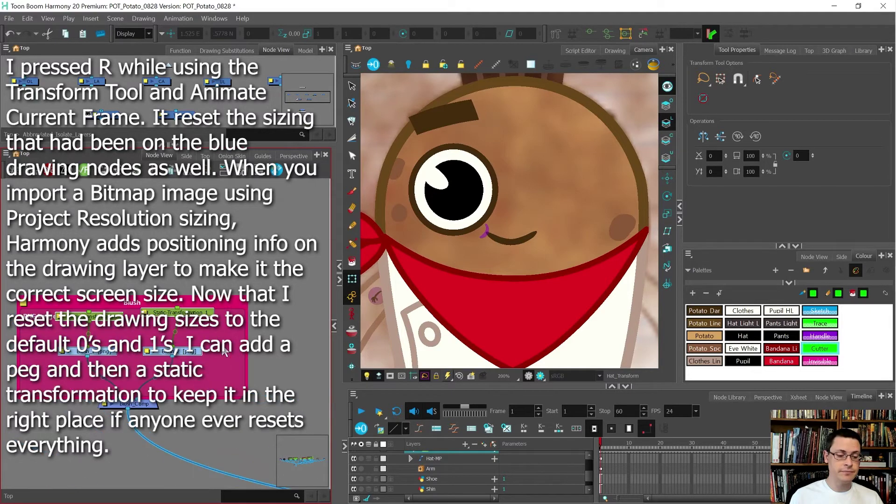
pyautogui.moveTo(224, 328); pyautogui.dragTo(54, 276)
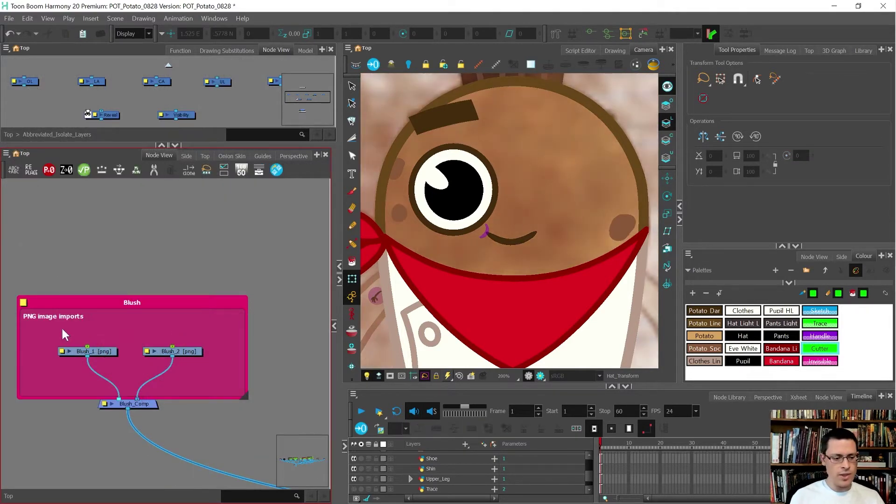
# - Add parent pegs to the Blush_1 and Blush_2 drawings and align them straight above their nodes, outside the Blush backdrop
pyautogui.moveTo(44, 335); pyautogui.dragTo(128, 372)
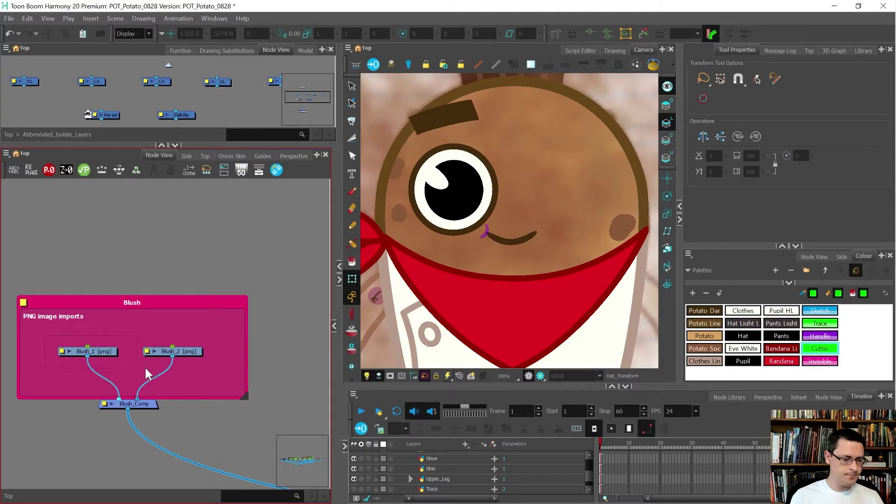
pyautogui.moveTo(202, 359); pyautogui.dragTo(206, 362)
pyautogui.hotkey('ctrl', 'p')
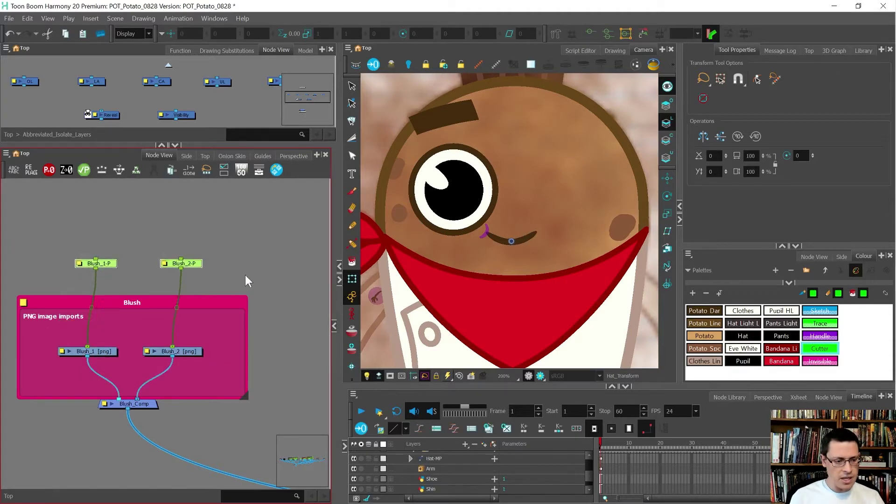
pyautogui.click(217, 246)
pyautogui.moveTo(150, 209); pyautogui.dragTo(81, 272)
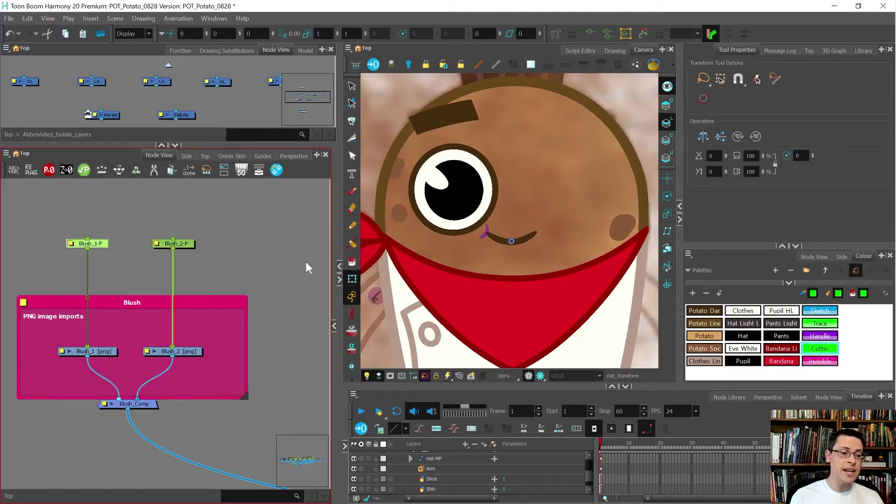
# - Scale both blush pegs down together so the blush images fit on the front-view potato's face
pyautogui.scroll(-5, 503, 233)
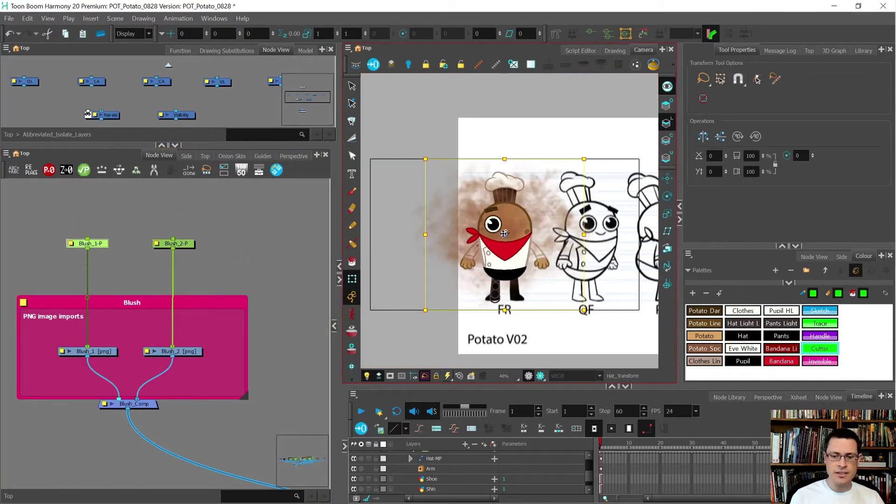
pyautogui.scroll(2, 504, 233)
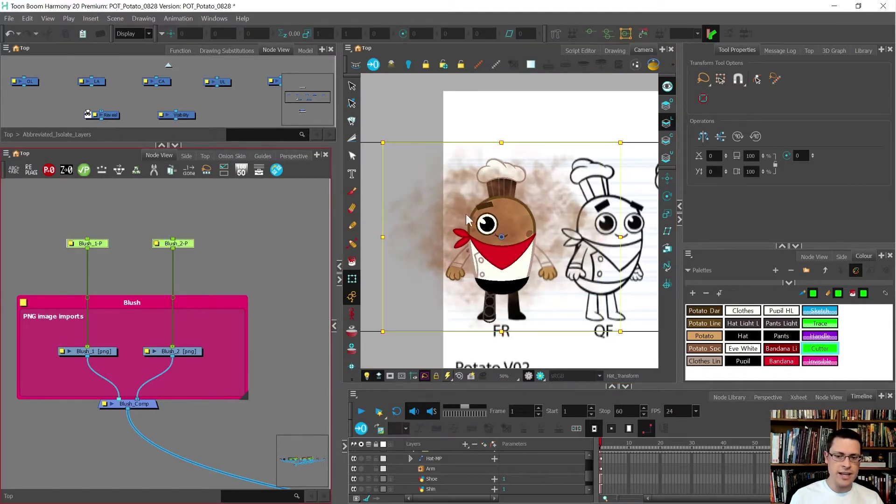
pyautogui.click(466, 214)
pyautogui.moveTo(620, 143); pyautogui.dragTo(515, 232)
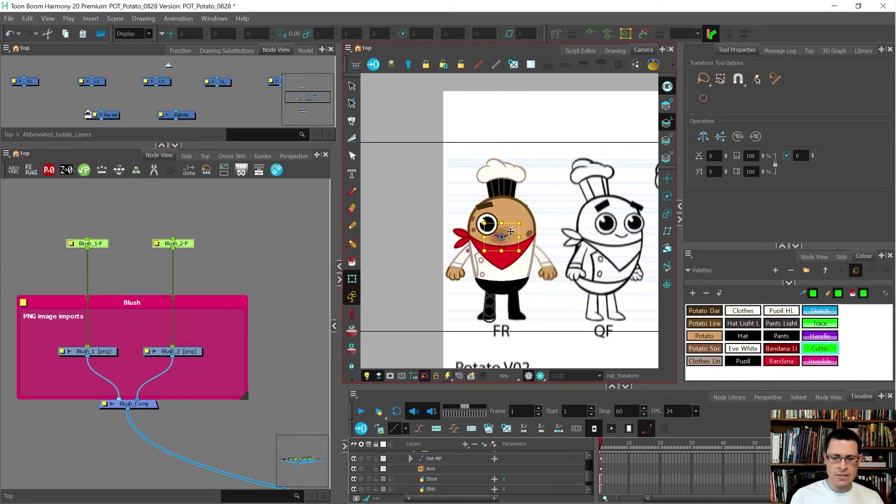
# - Move the Blush_1 image onto the potato's cheek below the eye and scale it down to about 0.12
pyautogui.scroll(4, 515, 231)
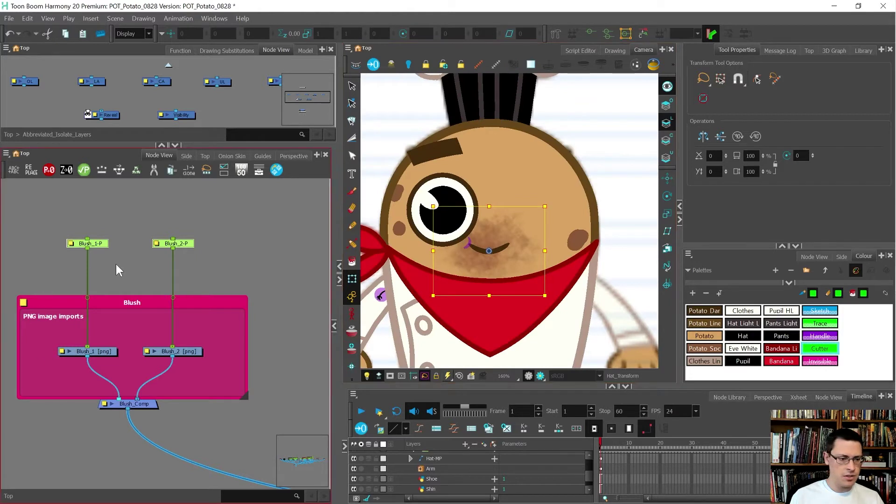
pyautogui.click(485, 228)
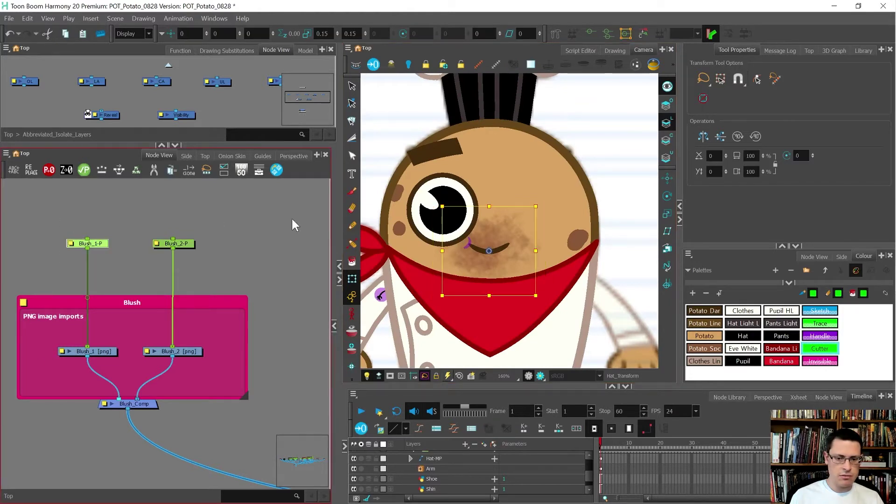
pyautogui.moveTo(486, 227)
pyautogui.mouseDown()
pyautogui.moveTo(466, 236)
pyautogui.moveTo(447, 222)
pyautogui.mouseUp()
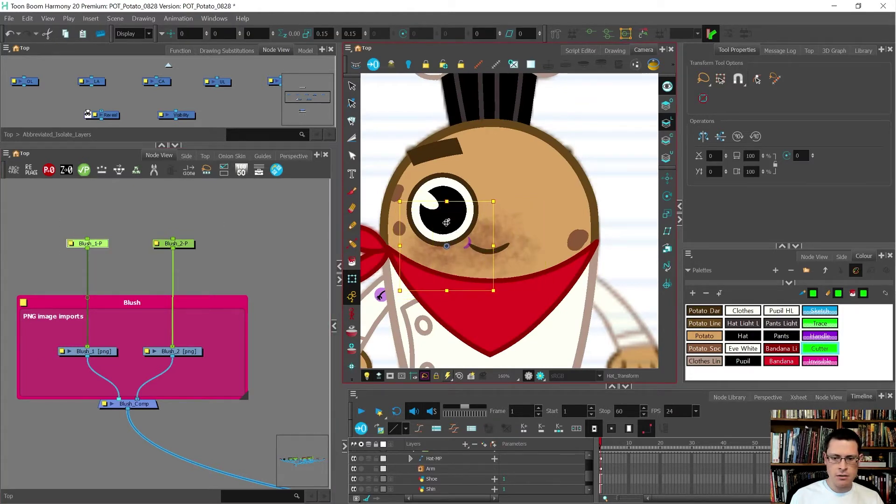
pyautogui.moveTo(525, 214); pyautogui.dragTo(513, 223)
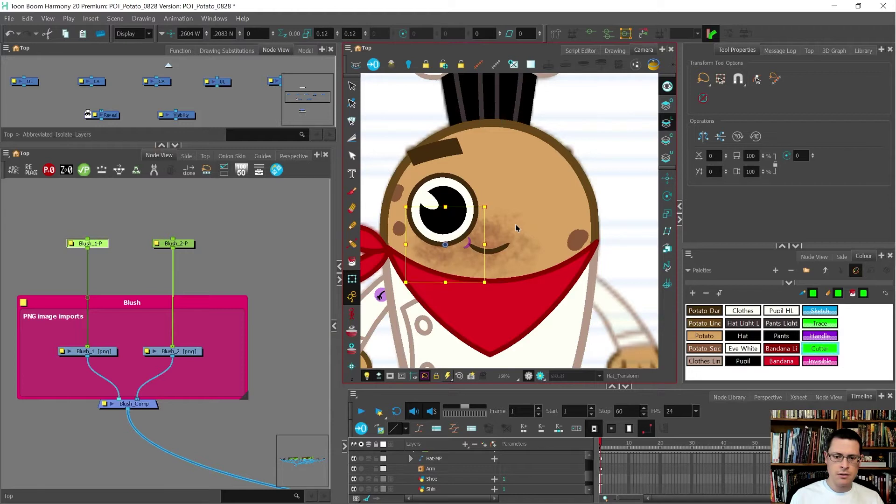
# - Move the Blush_2 image onto the opposite cheek beside the mouth and scale it down to about 0.12
pyautogui.click(189, 215)
pyautogui.click(179, 243)
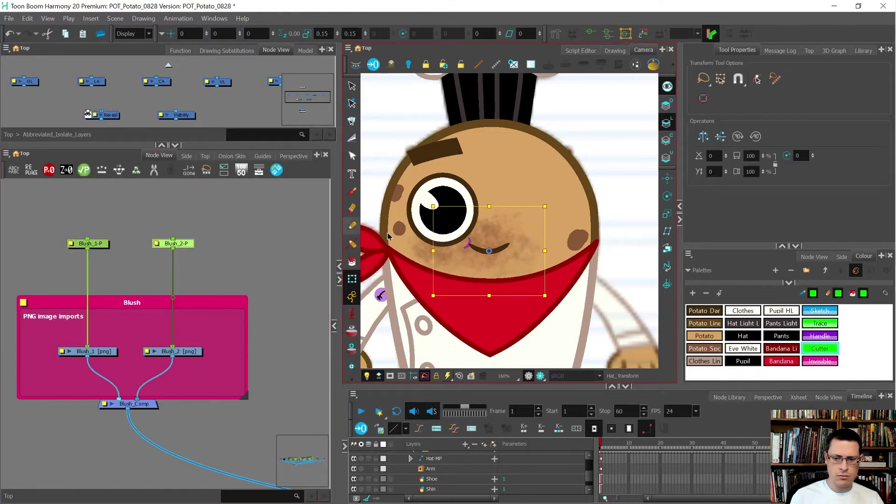
pyautogui.moveTo(459, 233); pyautogui.dragTo(505, 223)
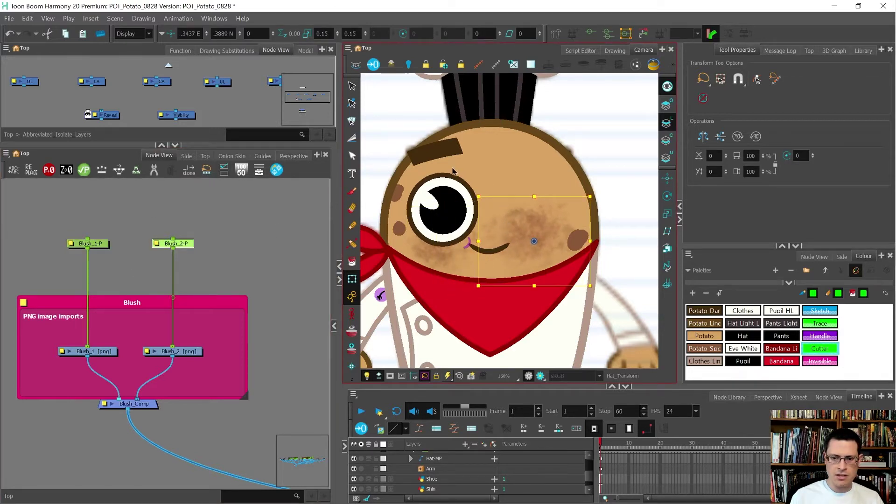
pyautogui.moveTo(452, 168); pyautogui.dragTo(467, 183)
pyautogui.moveTo(514, 235); pyautogui.dragTo(514, 239)
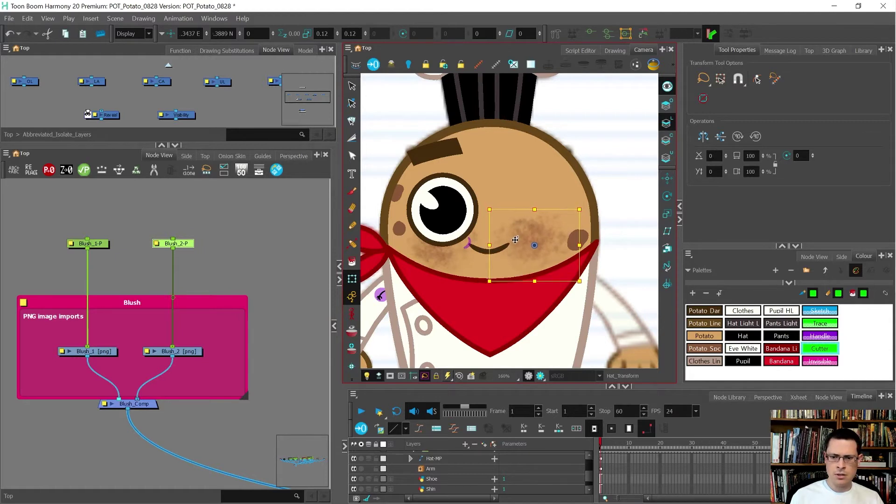
# - Enlarge the Blush_1 peg slightly to about 0.14 and nudge both blushes into their final cheek positions
pyautogui.click(88, 243)
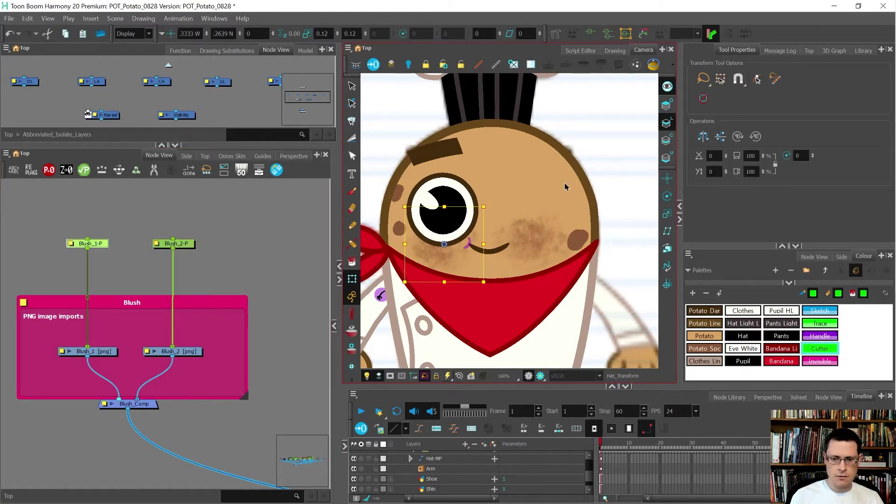
pyautogui.moveTo(516, 237); pyautogui.dragTo(516, 233)
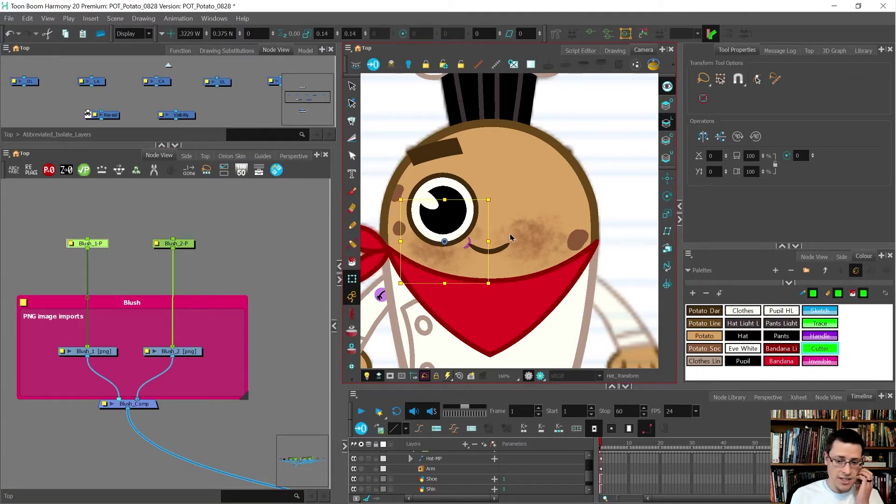
pyautogui.click(173, 243)
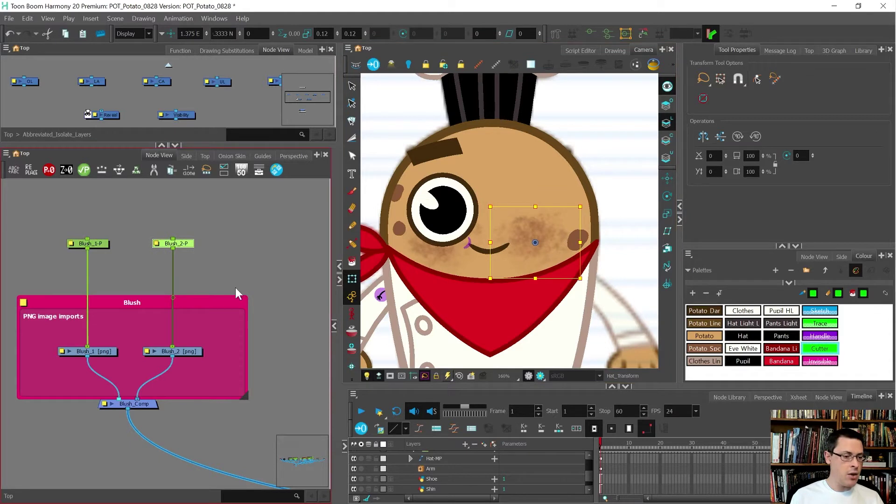
# - Add a Static Transformation node, duplicate it, and insert one between each blush peg and its drawing
pyautogui.click(108, 265)
pyautogui.press('Tab')
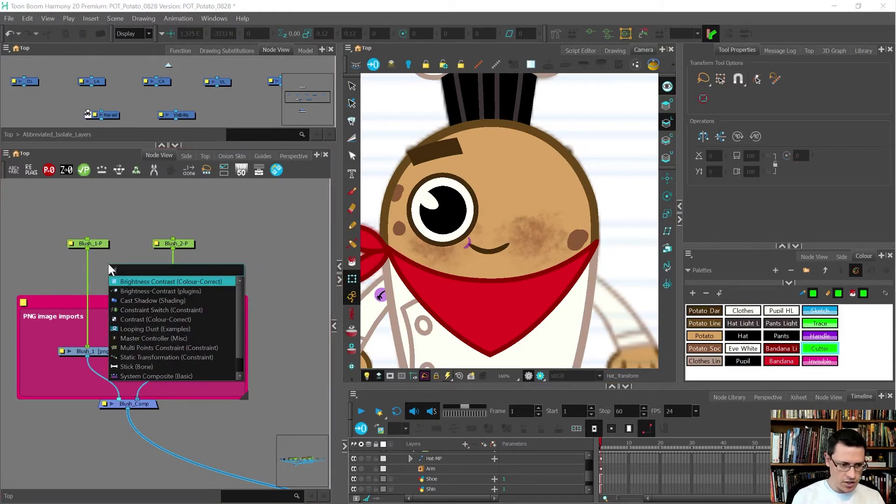
pyautogui.write('static')
pyautogui.press('Return')
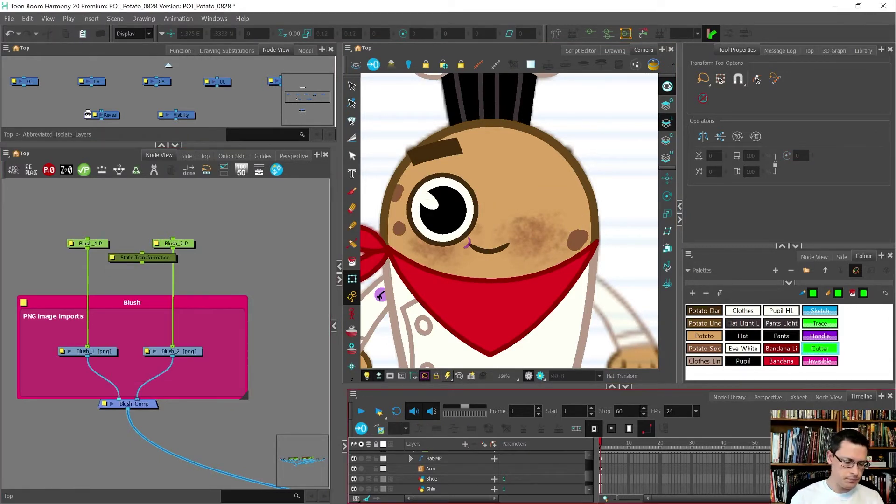
pyautogui.moveTo(152, 258); pyautogui.dragTo(96, 225)
pyautogui.hotkey('ctrl', 'c')
pyautogui.hotkey('ctrl', 'v')
pyautogui.moveTo(197, 222); pyautogui.dragTo(195, 276)
pyautogui.moveTo(109, 223); pyautogui.dragTo(112, 278)
# - Bake the immediate parent's transformation into both static transformation nodes and delete the Blush_1-P and Blush_2-P pegs
pyautogui.doubleClick(56, 277)
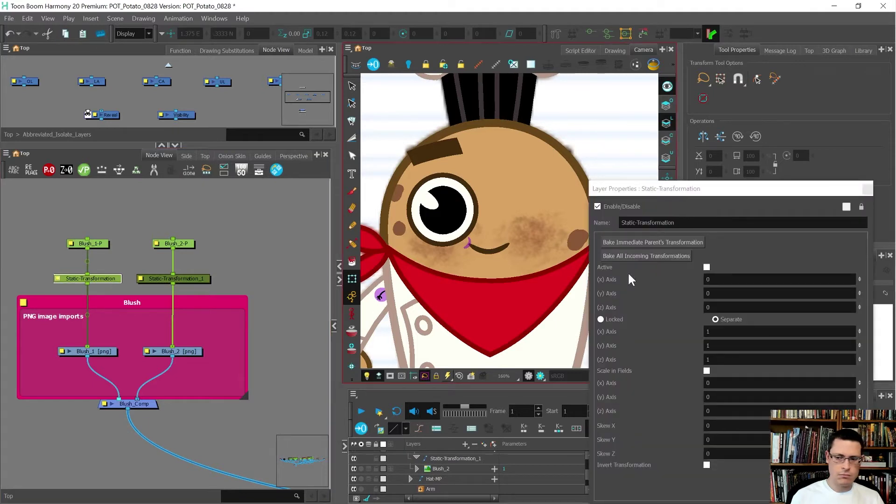
pyautogui.click(623, 243)
pyautogui.click(142, 278)
pyautogui.click(635, 242)
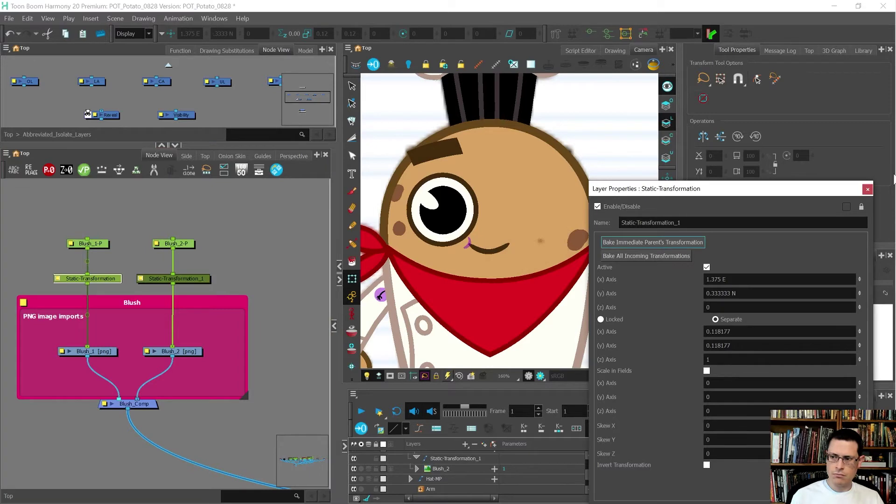
pyautogui.click(867, 189)
pyautogui.moveTo(223, 242); pyautogui.dragTo(46, 250)
pyautogui.press('Delete')
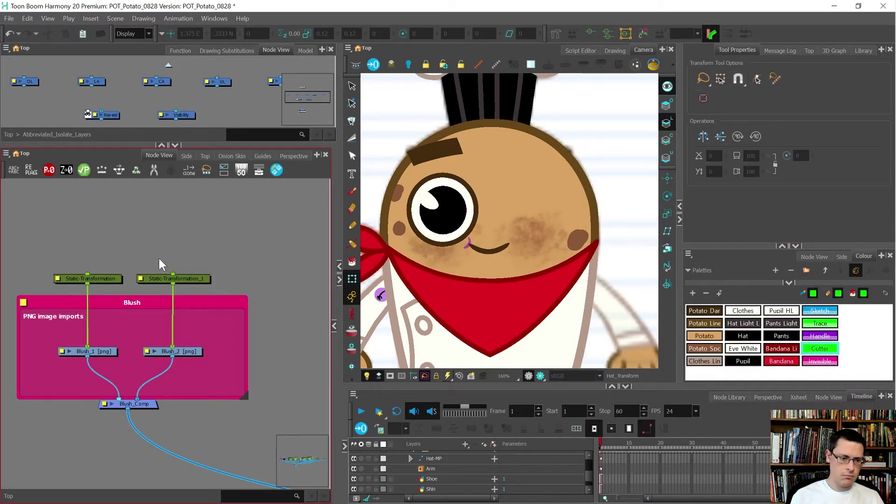
# - Examine the Blush backdrop's place in the node network and the look of the blushes on the character
pyautogui.scroll(-10, 159, 258)
pyautogui.scroll(3, 161, 255)
pyautogui.moveTo(191, 220); pyautogui.dragTo(81, 326)
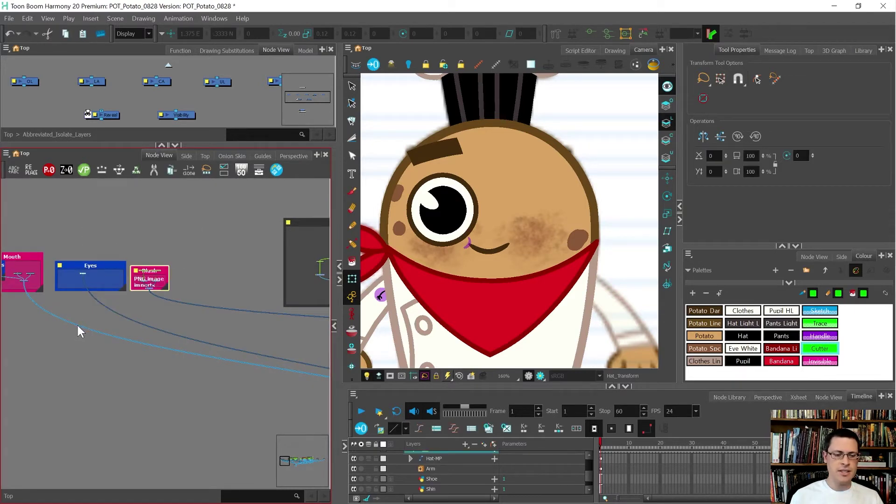
pyautogui.click(504, 262)
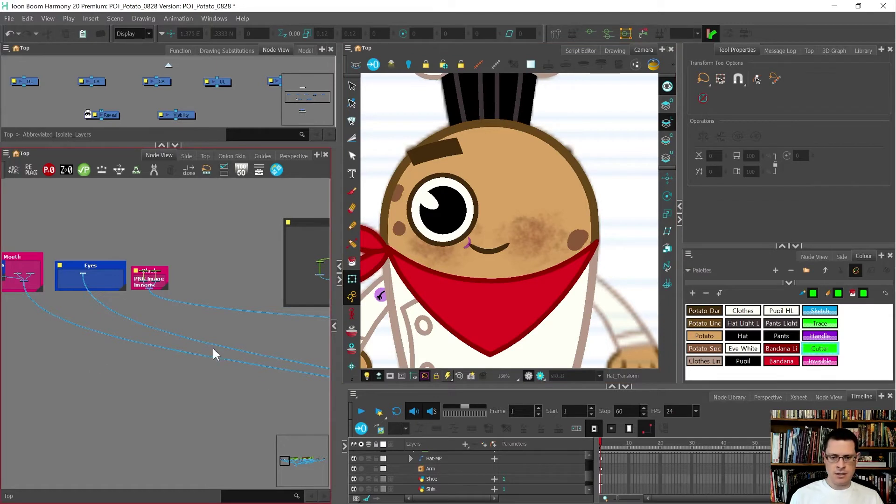
pyautogui.scroll(3, 411, 243)
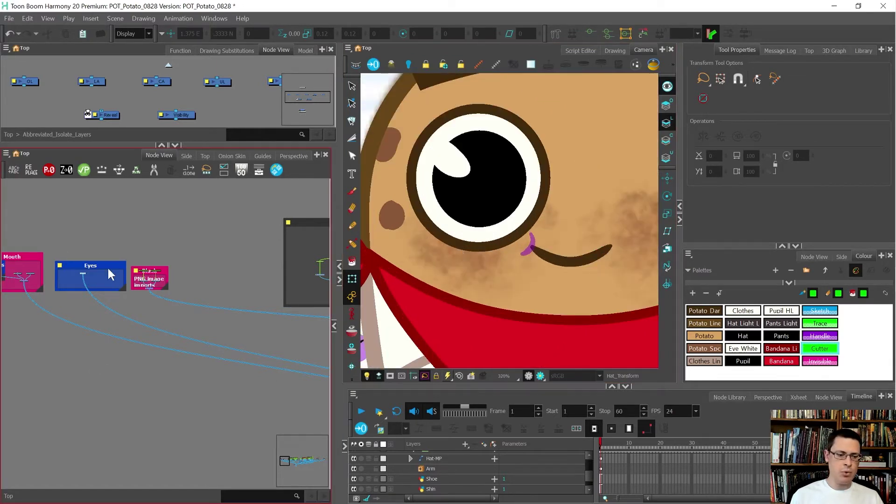
pyautogui.scroll(4, 153, 276)
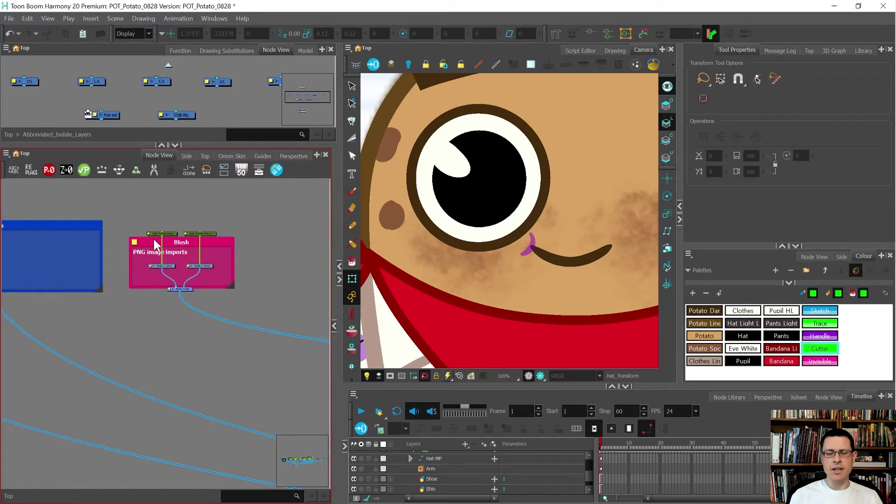
pyautogui.scroll(-3, 566, 216)
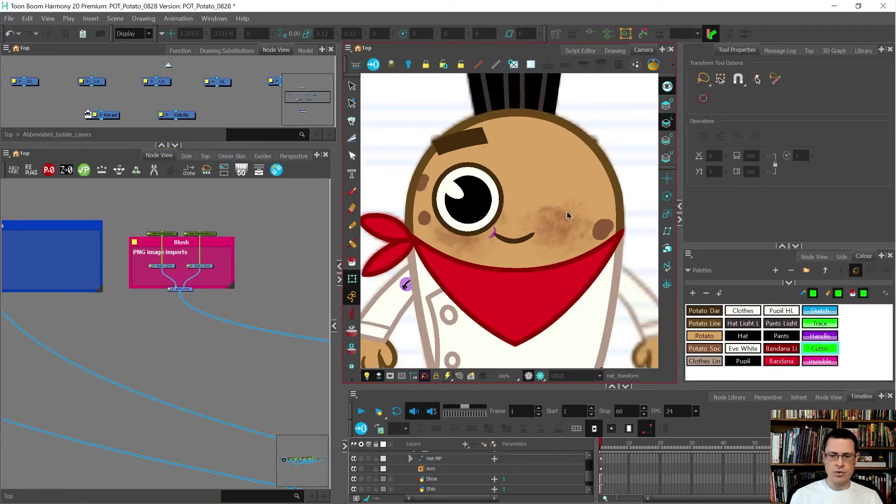
pyautogui.scroll(-3, 567, 216)
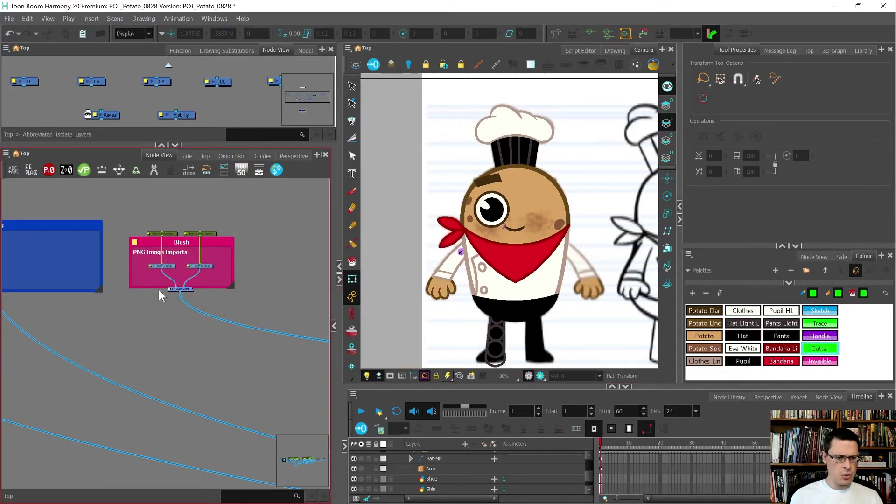
pyautogui.scroll(-2, 154, 292)
# - Move both static transformation nodes inside the Blush backdrop, directly above the Blush_1 and Blush_2 drawings
pyautogui.scroll(5, 135, 245)
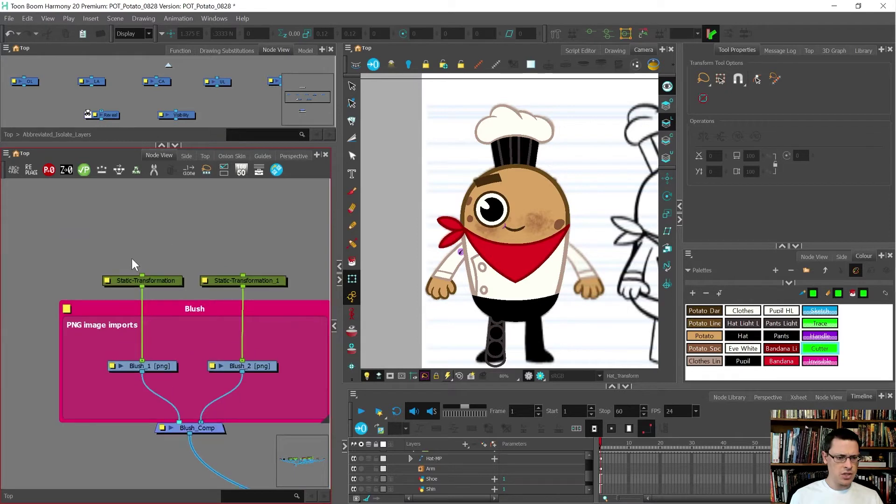
pyautogui.moveTo(277, 281); pyautogui.dragTo(277, 334)
pyautogui.click(7, 404)
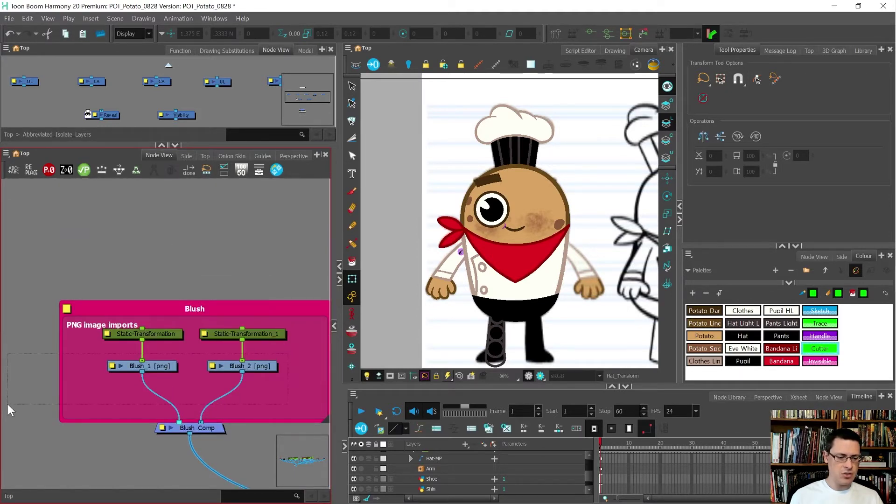
pyautogui.moveTo(113, 382); pyautogui.dragTo(112, 384)
# - Add the prefix "Blush_" to the names of both static transformation nodes
pyautogui.moveTo(90, 300); pyautogui.dragTo(148, 324)
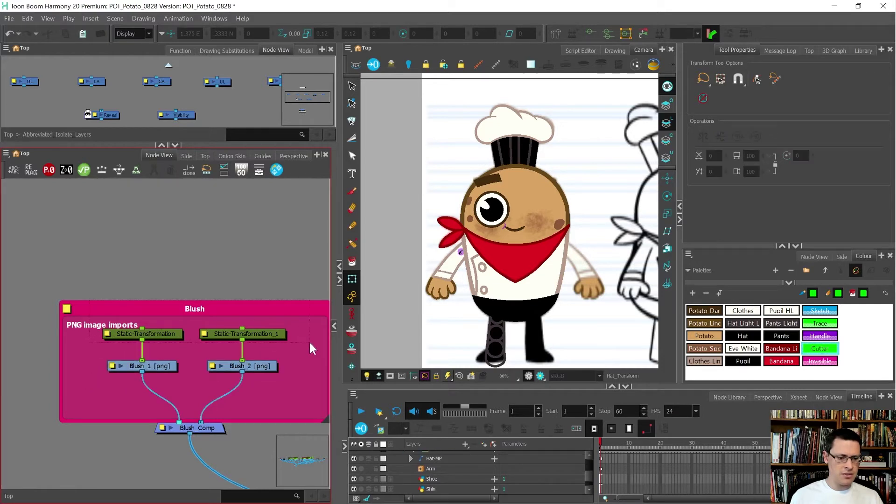
pyautogui.moveTo(309, 342); pyautogui.dragTo(310, 343)
pyautogui.click(24, 171)
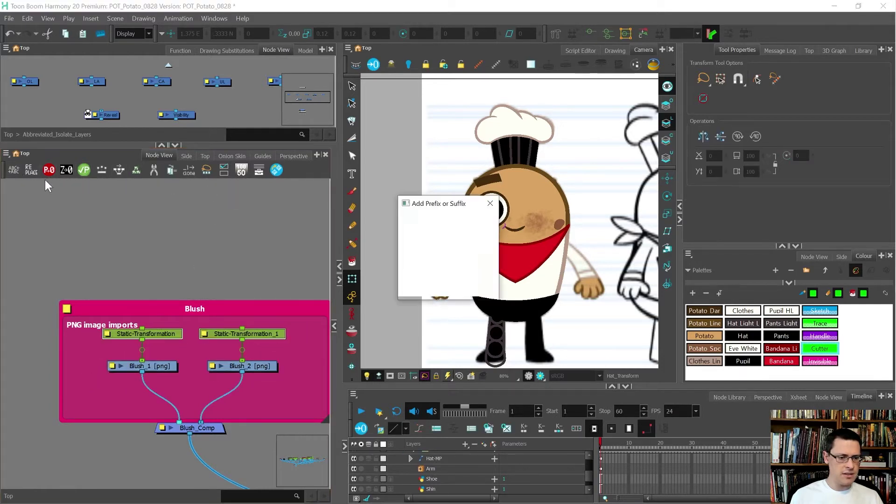
pyautogui.click(468, 259)
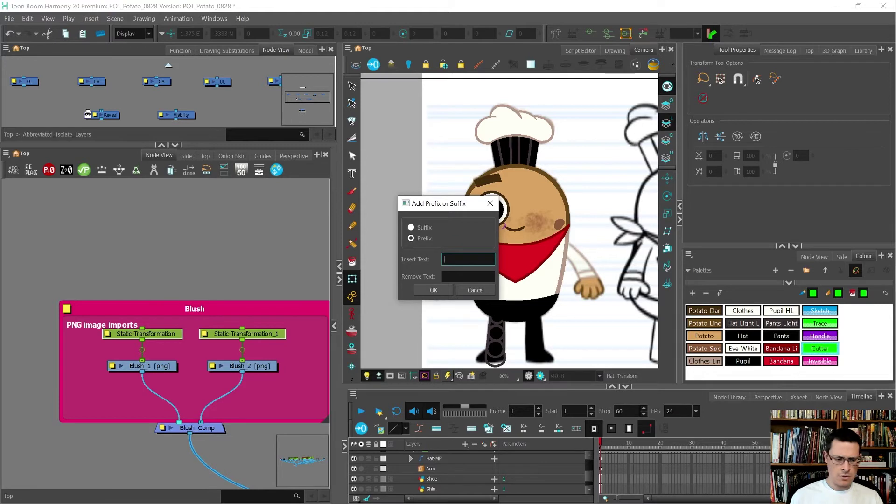
pyautogui.write('Blush_')
pyautogui.press('Return')
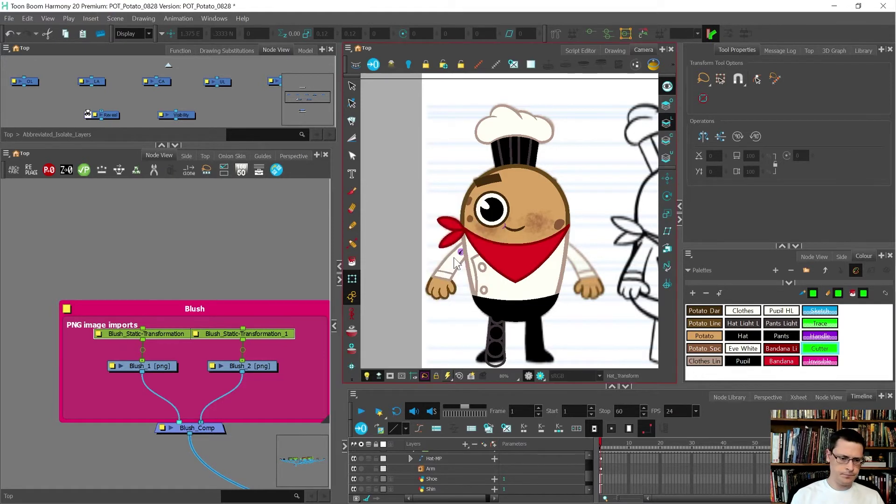
# - Remove "-Transformation" from both static node names with Find and Replace, leaving the replacement text empty
pyautogui.click(131, 287)
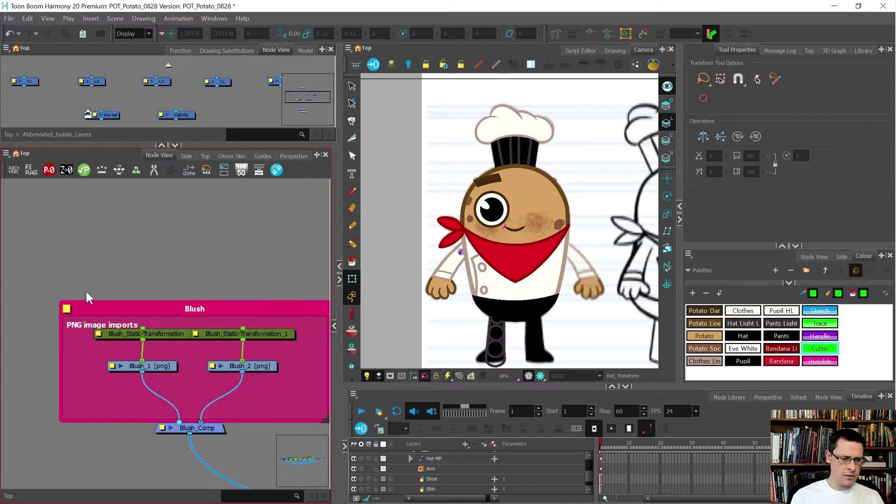
pyautogui.moveTo(94, 273); pyautogui.dragTo(234, 348)
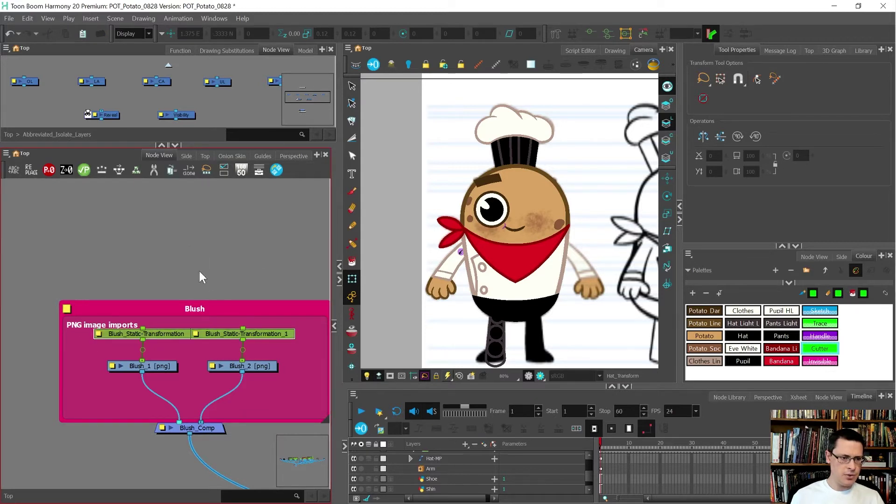
pyautogui.click(29, 169)
pyautogui.click(448, 243)
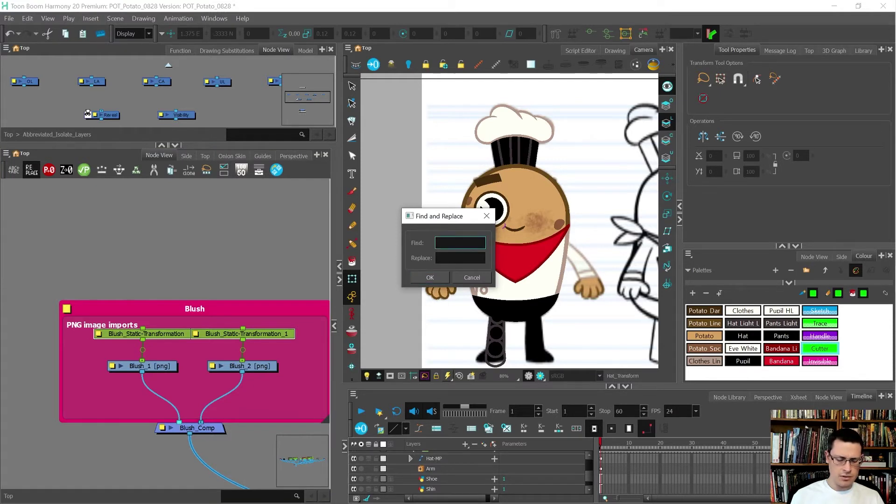
pyautogui.write('-T')
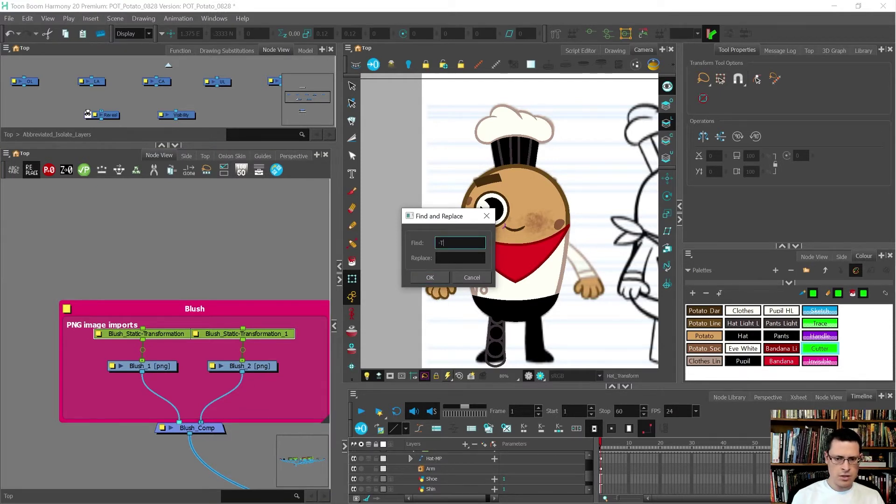
pyautogui.write('ransformation')
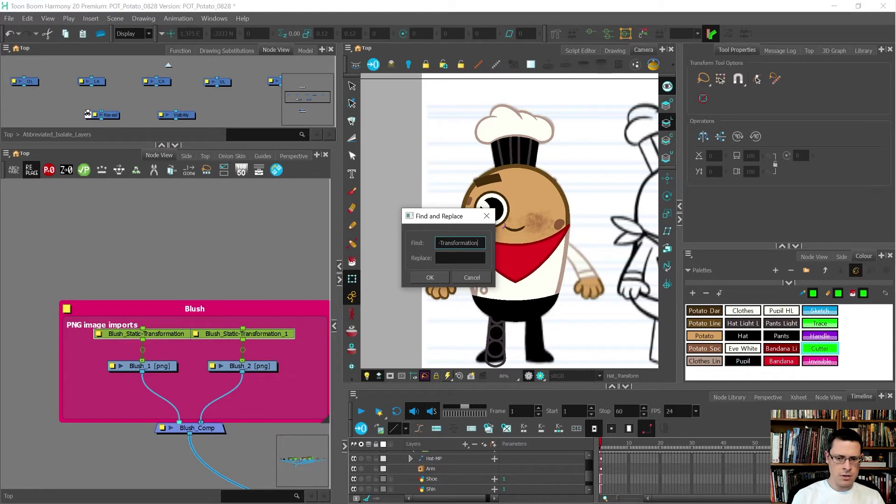
pyautogui.click(437, 277)
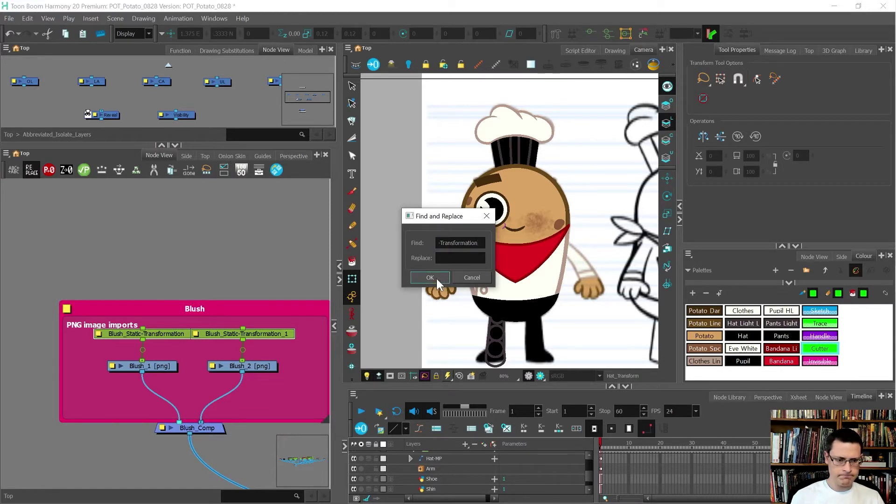
# - Add parent pegs for the Blush_1 and Blush_2 drawings and connect them above their static transformation nodes, outside the Blush backdrop
pyautogui.scroll(-3, 120, 382)
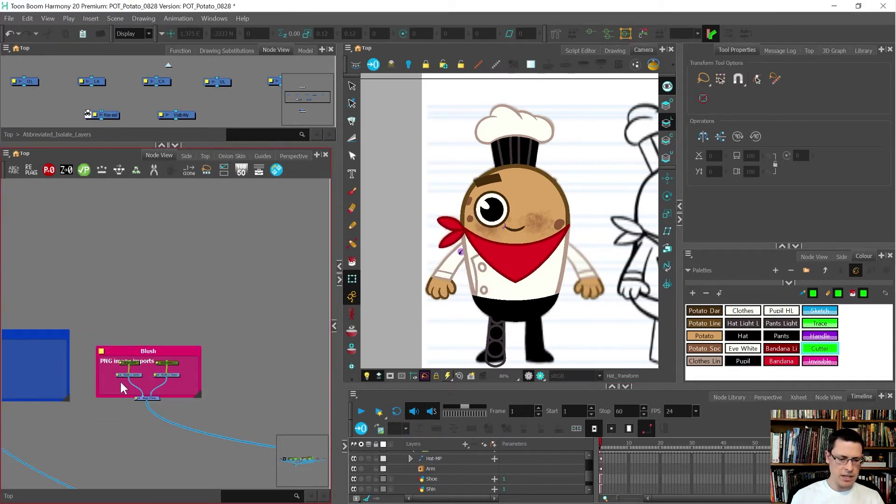
pyautogui.scroll(3, 126, 378)
pyautogui.moveTo(71, 378); pyautogui.dragTo(266, 303)
pyautogui.hotkey('ctrl', 'p')
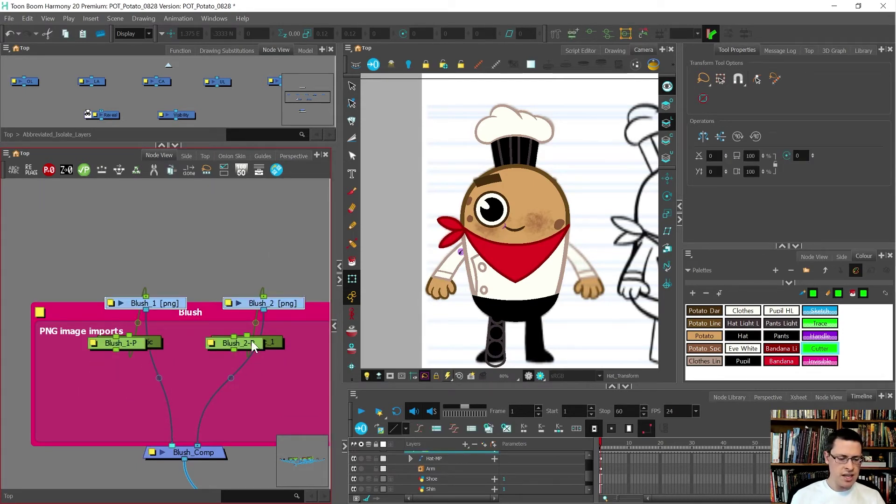
pyautogui.hotkey('ctrl', 'z')
pyautogui.click(175, 355)
pyautogui.moveTo(136, 342); pyautogui.dragTo(150, 275)
pyautogui.moveTo(245, 342)
pyautogui.mouseDown()
pyautogui.moveTo(261, 258)
pyautogui.moveTo(247, 337)
pyautogui.mouseUp()
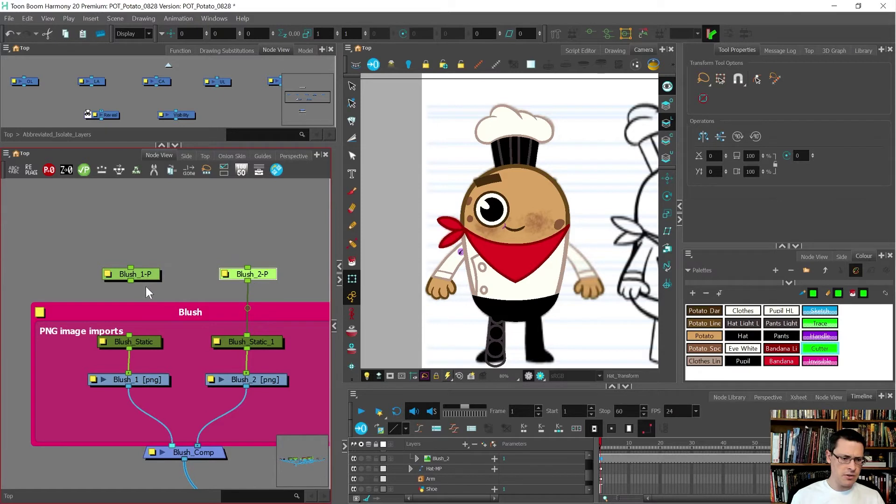
pyautogui.moveTo(131, 281); pyautogui.dragTo(129, 337)
# - Move the pivot of the Blush_1-P peg to the centre of the blush below the eye
pyautogui.click(142, 382)
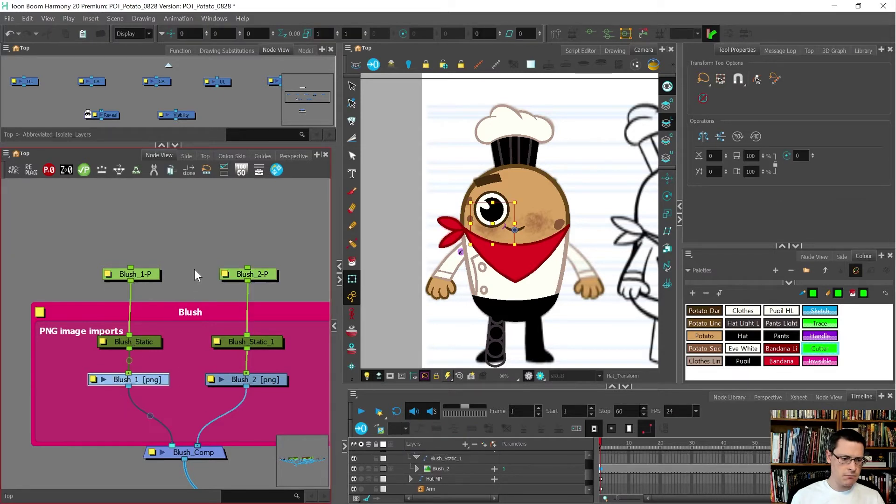
pyautogui.moveTo(189, 286); pyautogui.dragTo(118, 260)
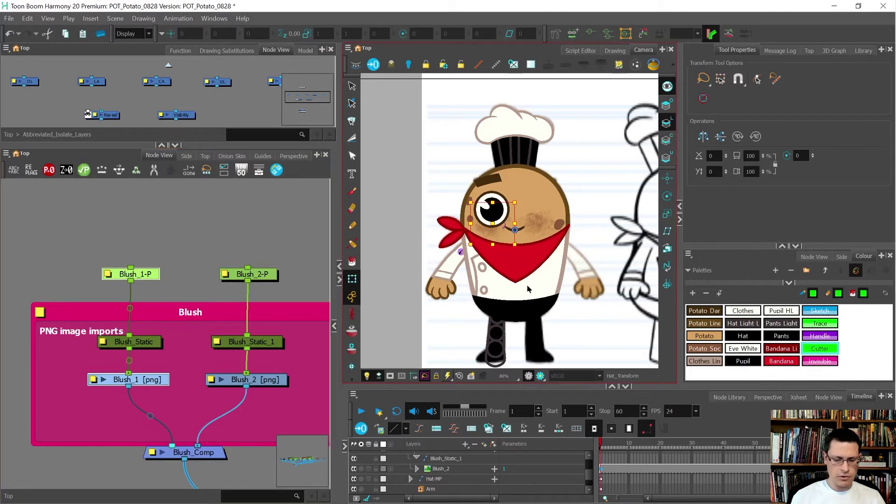
pyautogui.hotkey('alt', 'v')
pyautogui.scroll(5, 513, 246)
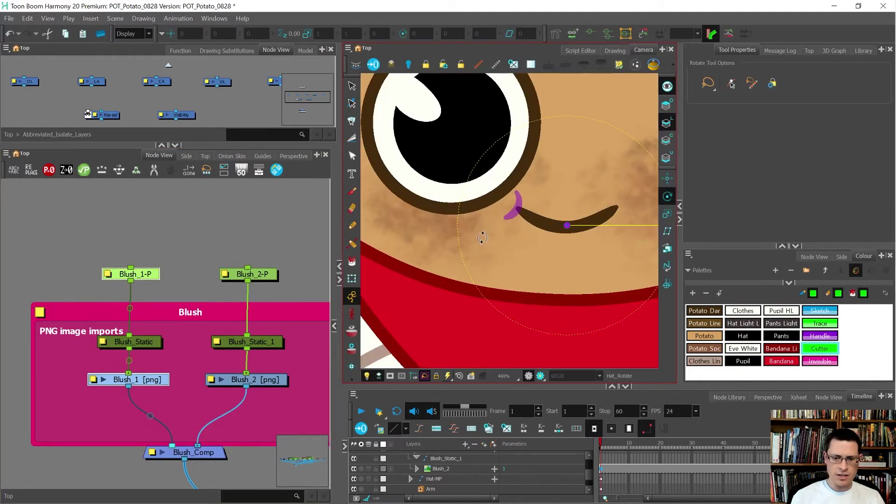
pyautogui.moveTo(566, 226); pyautogui.dragTo(433, 217)
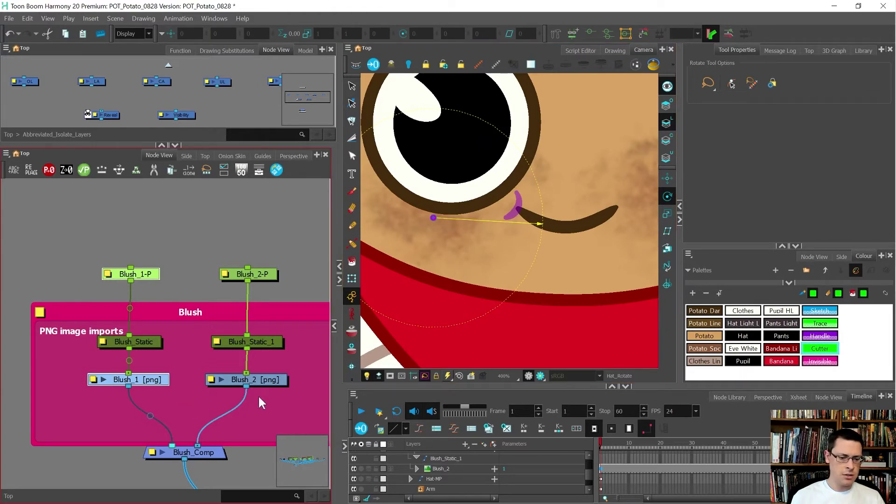
# - Move the pivot of the Blush_2-P peg to the centre of its cheek blush and check both blushes' pivots with the Transform tool
pyautogui.click(248, 379)
pyautogui.click(245, 274)
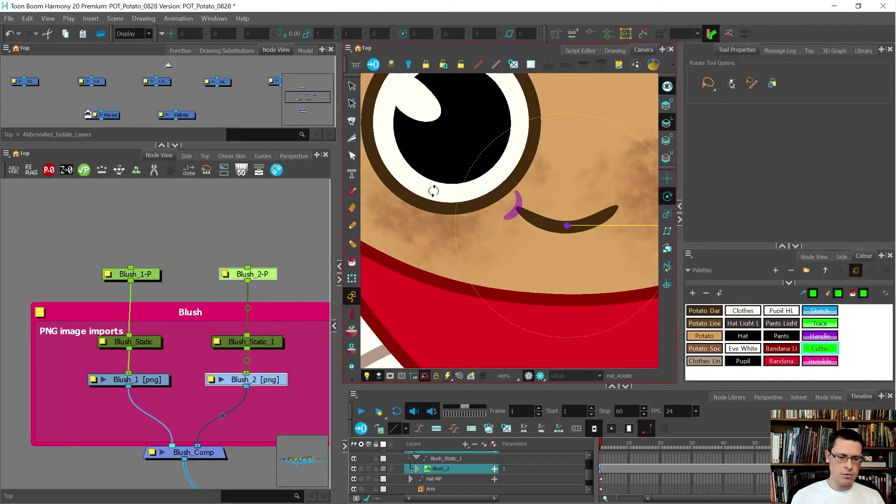
pyautogui.scroll(-3, 434, 188)
pyautogui.scroll(2, 560, 199)
pyautogui.moveTo(488, 208); pyautogui.dragTo(567, 194)
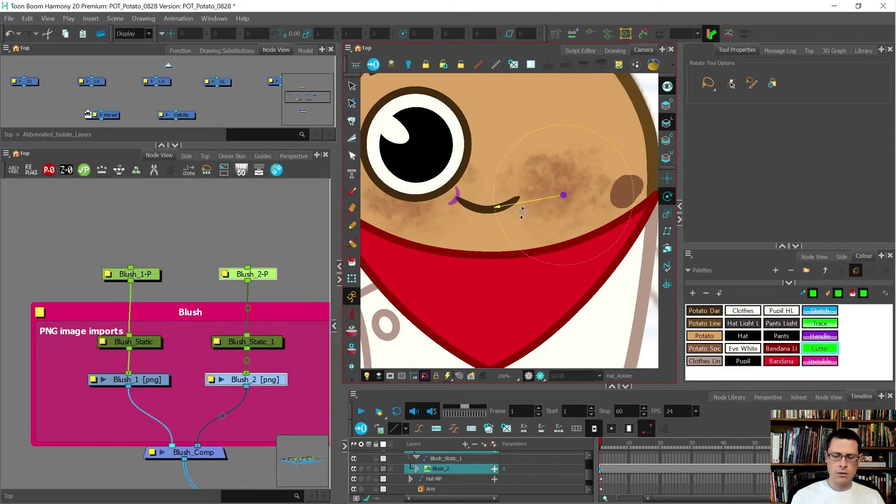
pyautogui.scroll(-1, 525, 211)
pyautogui.hotkey('shift', 't')
pyautogui.click(434, 208)
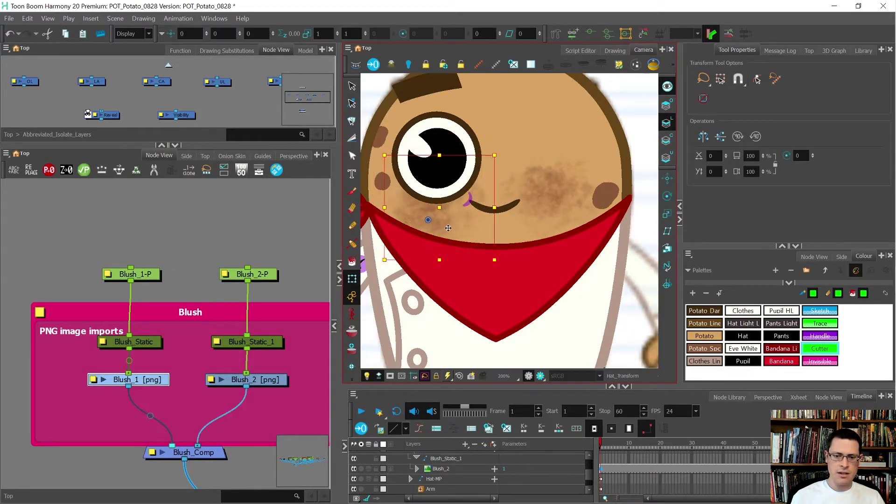
pyautogui.click(574, 205)
pyautogui.moveTo(564, 201)
pyautogui.mouseDown()
pyautogui.moveTo(528, 210)
pyautogui.moveTo(564, 202)
pyautogui.mouseUp()
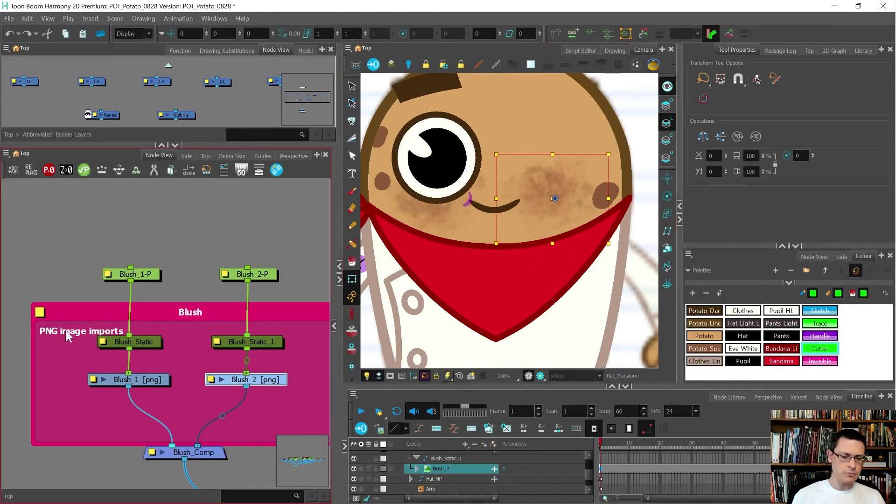
# - Add a shared parent peg above Blush_1-P and Blush_2-P and name it Blush-MP
pyautogui.scroll(-2, 55, 359)
pyautogui.scroll(1, 83, 299)
pyautogui.moveTo(105, 289); pyautogui.dragTo(251, 311)
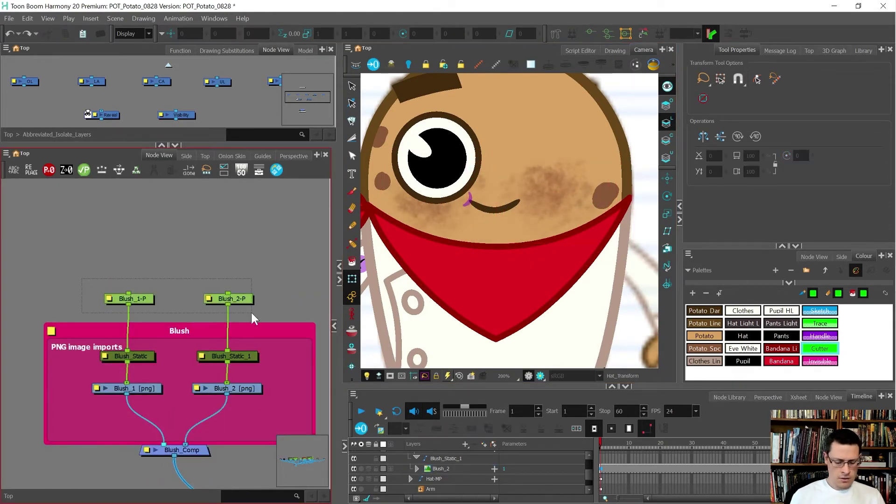
pyautogui.hotkey('ctrl', 'p')
pyautogui.doubleClick(161, 235)
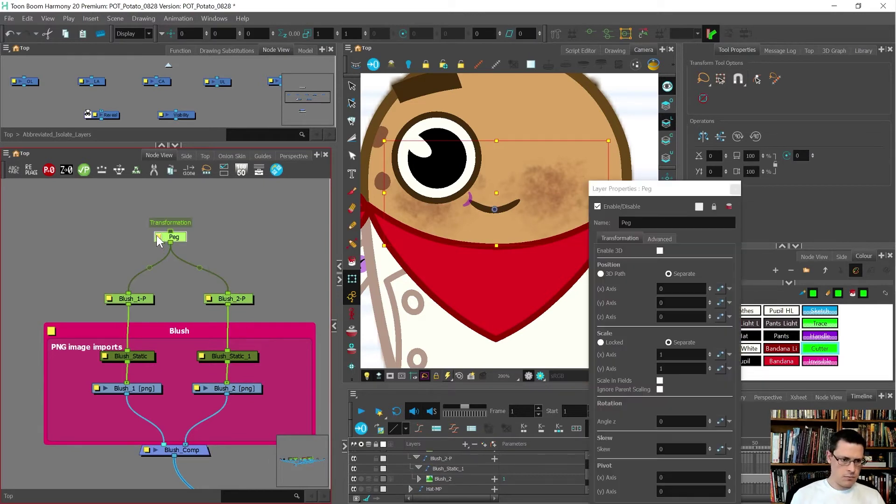
pyautogui.write('Blush-MP')
pyautogui.press('Return')
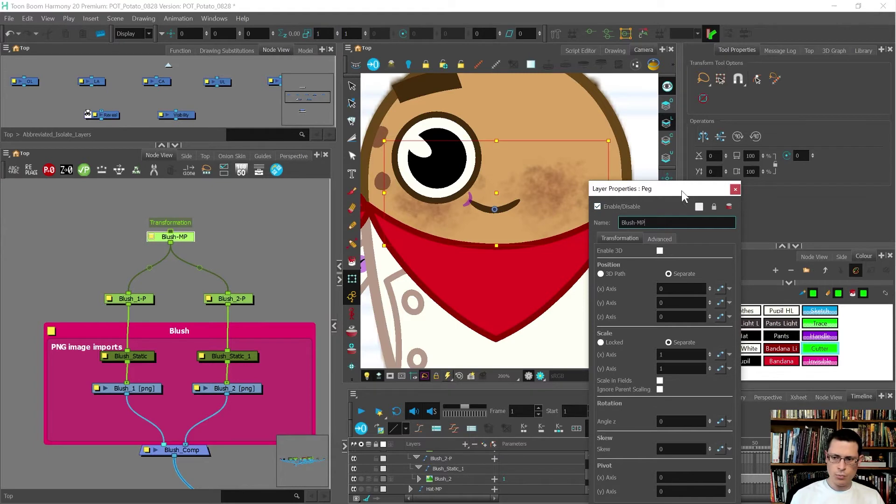
pyautogui.click(734, 189)
# - Move the Blush-MP peg's pivot up to just above the mouth, midway between the two blushes
pyautogui.scroll(-5, 224, 306)
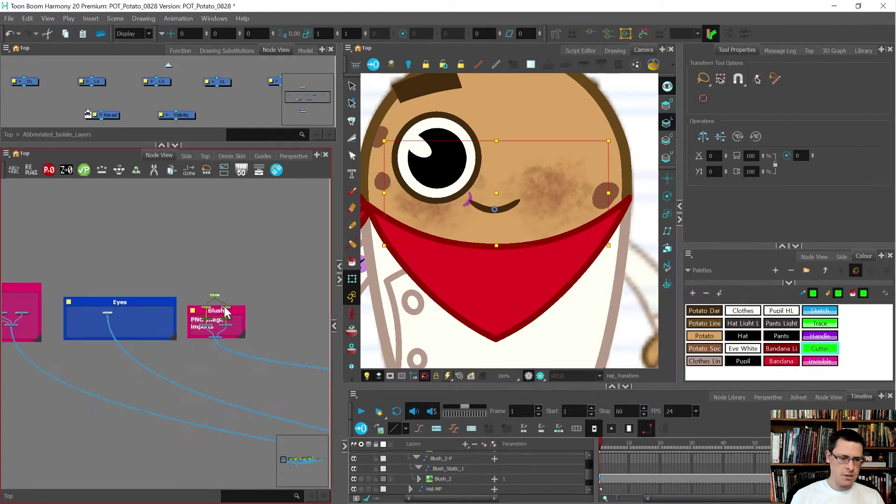
pyautogui.hotkey('alt', '3')
pyautogui.moveTo(495, 209); pyautogui.dragTo(493, 192)
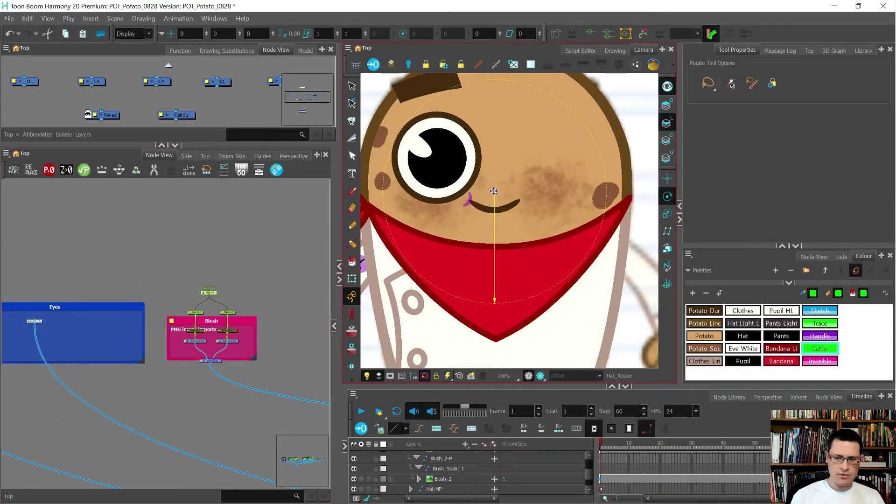
pyautogui.click(239, 258)
# - Add parent pegs to the Cheek, Mouth and Tongue drawings in the Mouth backdrop
pyautogui.scroll(-3, 249, 262)
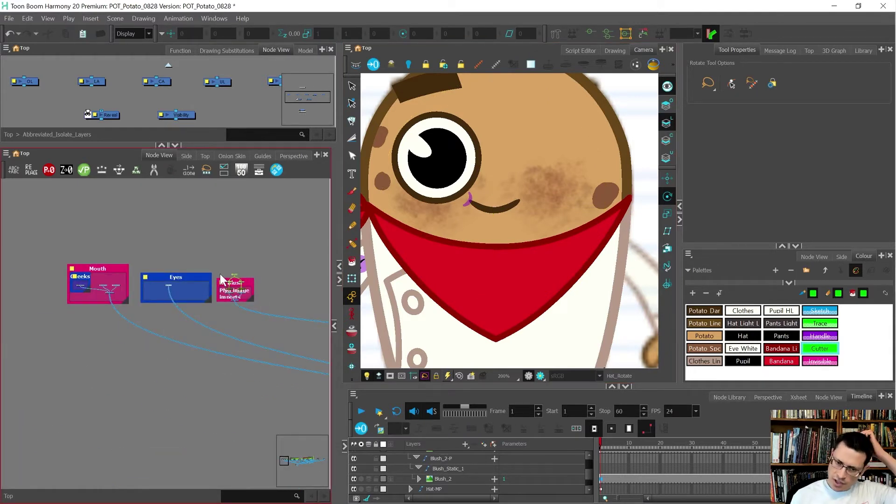
pyautogui.scroll(1, 133, 286)
pyautogui.scroll(1, 94, 268)
pyautogui.scroll(3, 93, 269)
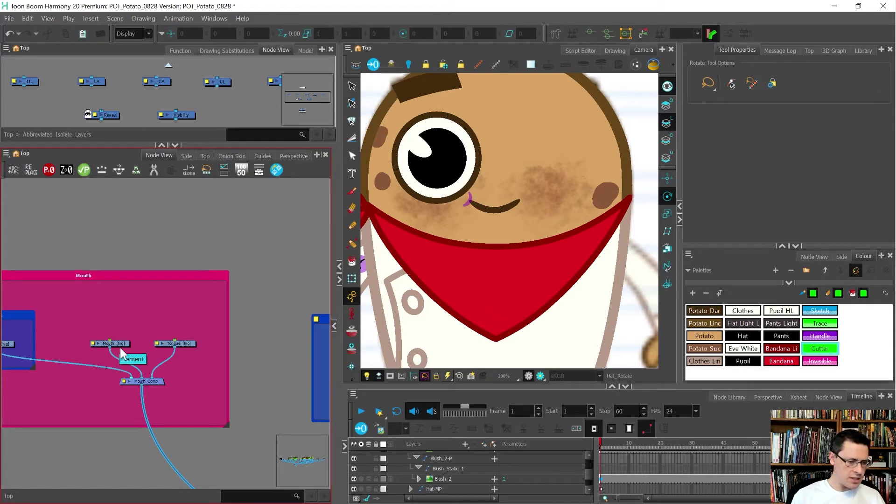
pyautogui.scroll(-2, 167, 351)
pyautogui.scroll(1, 143, 352)
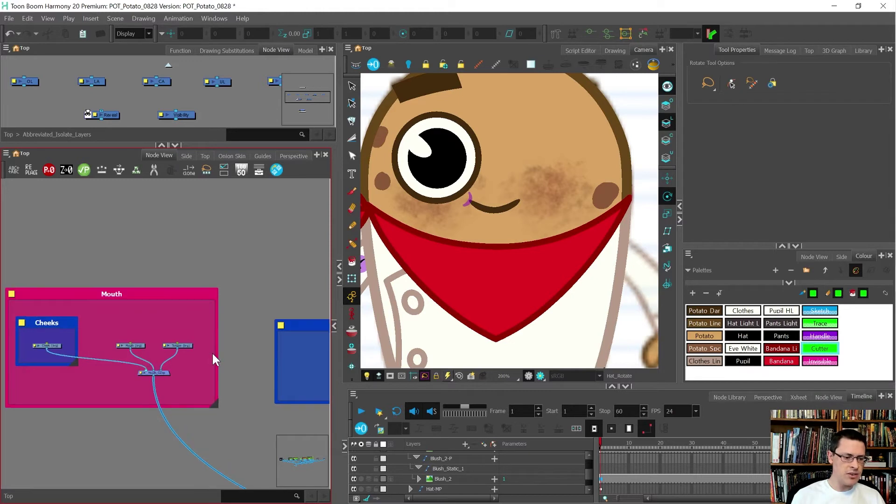
pyautogui.click(31, 326)
pyautogui.scroll(1, 32, 348)
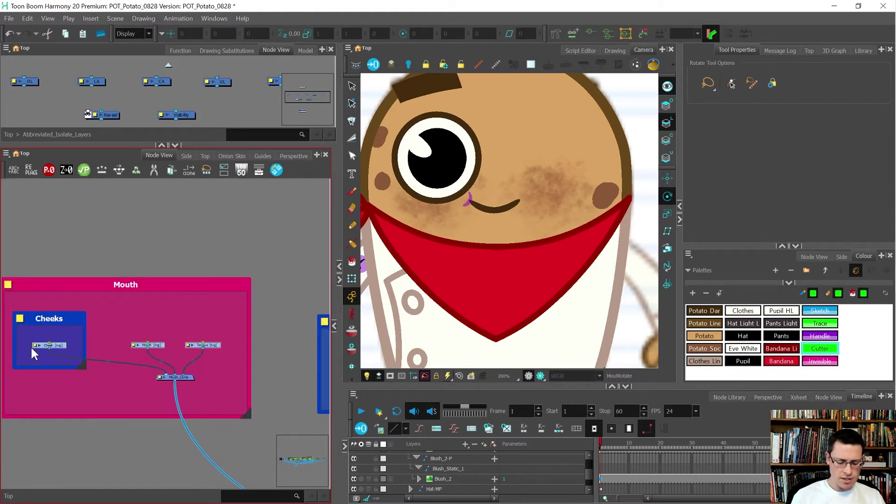
pyautogui.hotkey('ctrl', 'p')
pyautogui.scroll(1, 182, 309)
# - Add a shared parent peg for Mouth-P and Tongue-P, place it above the Mouth backdrop and name it Mouth-MP
pyautogui.moveTo(187, 308); pyautogui.dragTo(118, 329)
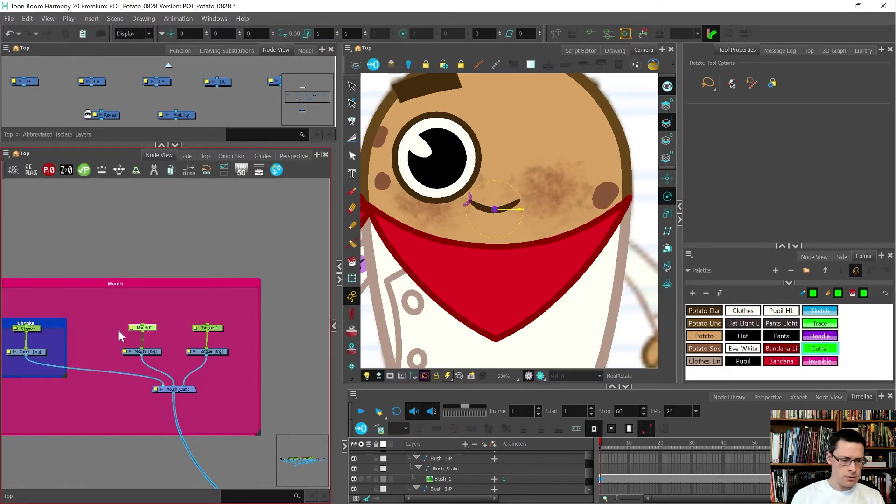
pyautogui.hotkey('ctrl', 'p')
pyautogui.moveTo(146, 295); pyautogui.dragTo(208, 327)
pyautogui.click(170, 268)
pyautogui.scroll(3, 127, 298)
pyautogui.moveTo(129, 286); pyautogui.dragTo(126, 255)
pyautogui.doubleClick(132, 250)
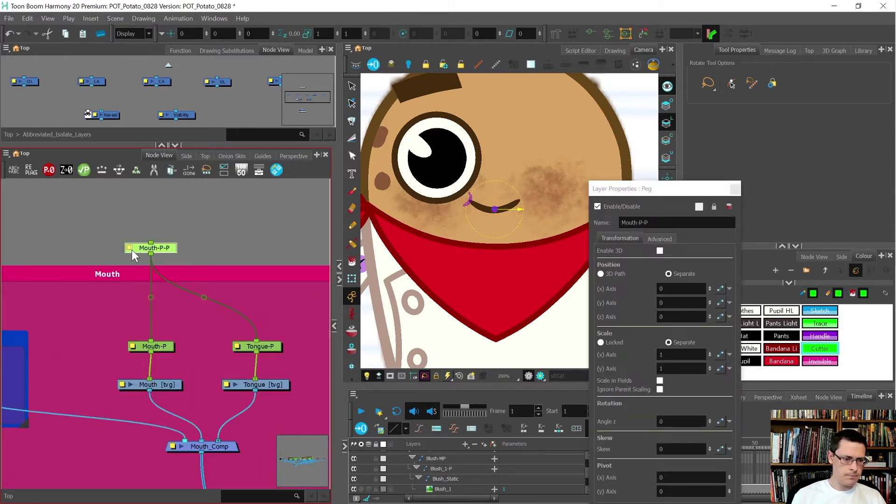
pyautogui.moveTo(637, 223); pyautogui.dragTo(649, 222)
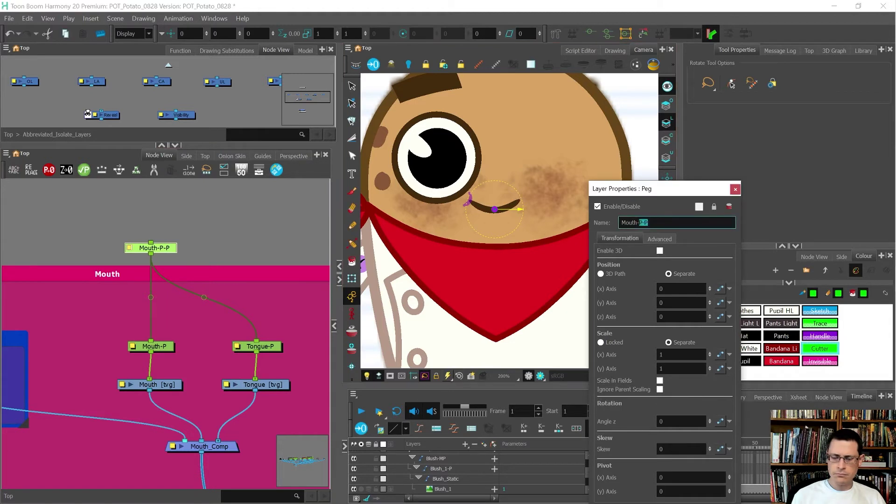
pyautogui.write('MP')
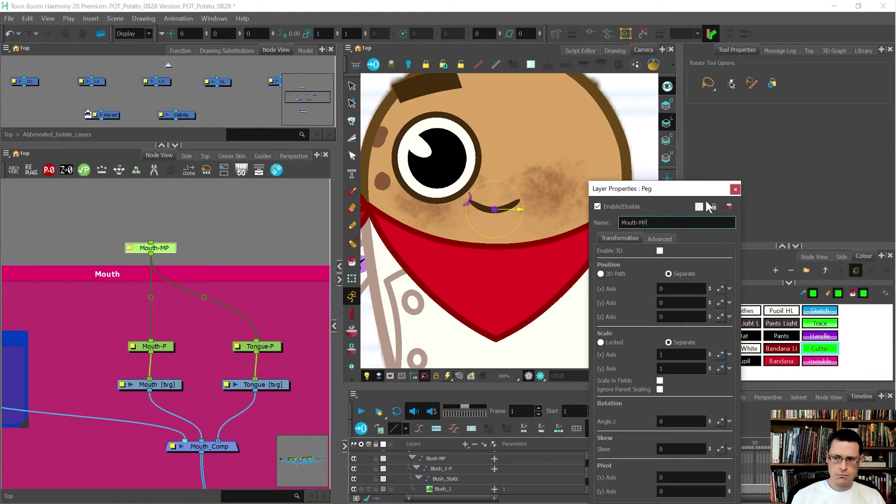
pyautogui.click(735, 189)
# - Add another parent peg above Mouth-MP and name it Mouth_Builder_Peg
pyautogui.scroll(-6, 199, 310)
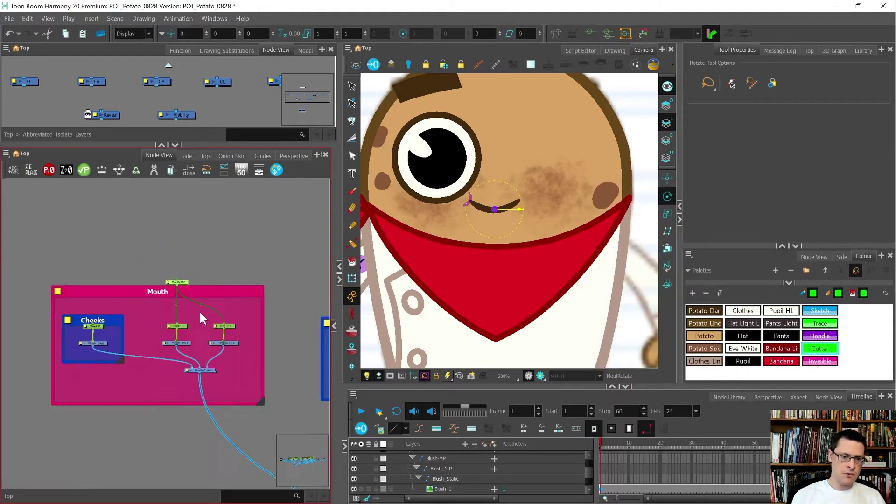
pyautogui.scroll(4, 173, 293)
pyautogui.click(169, 280)
pyautogui.click(199, 295)
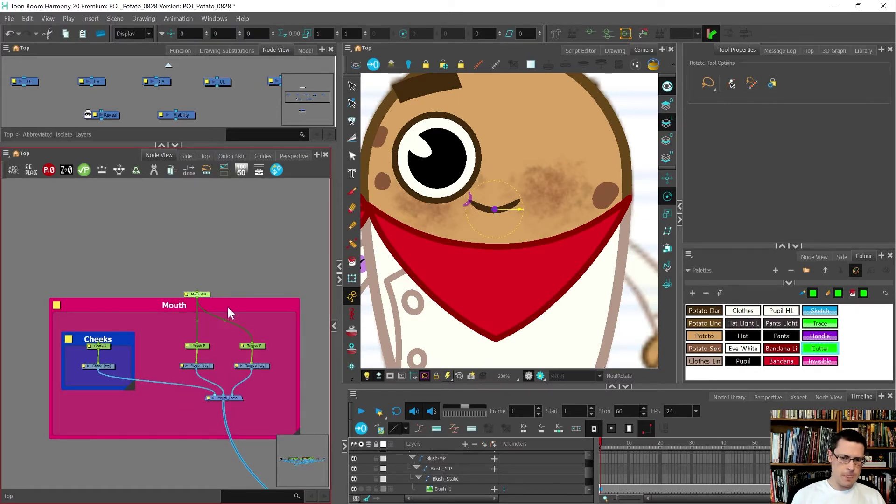
pyautogui.hotkey('ctrl', 'p')
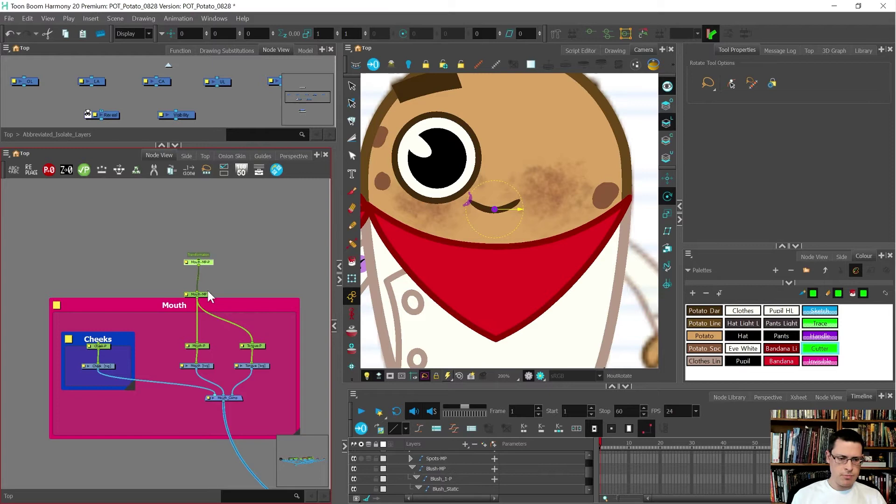
pyautogui.scroll(3, 205, 280)
pyautogui.doubleClick(170, 242)
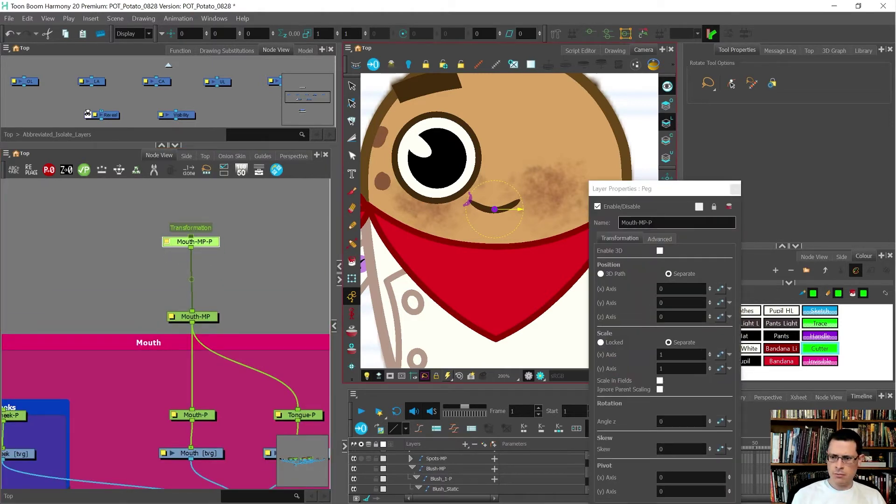
pyautogui.moveTo(654, 223); pyautogui.dragTo(637, 222)
pyautogui.write('_Build')
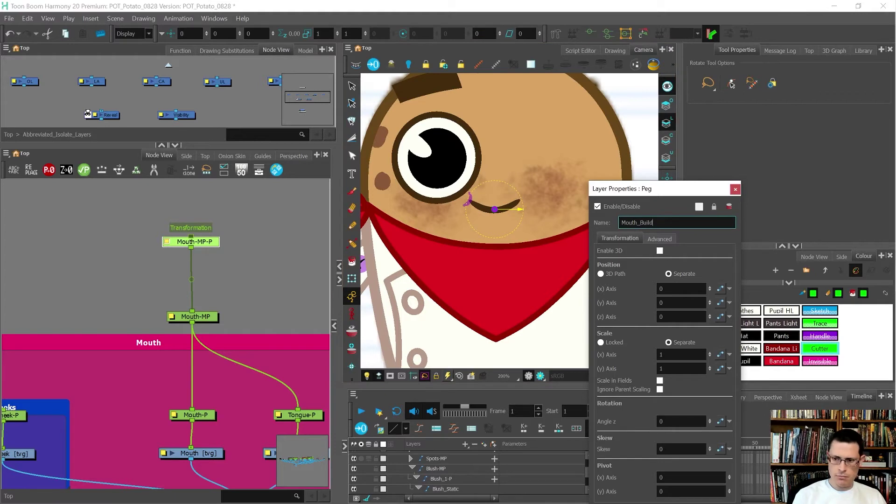
pyautogui.write('er_Peg')
pyautogui.press('Return')
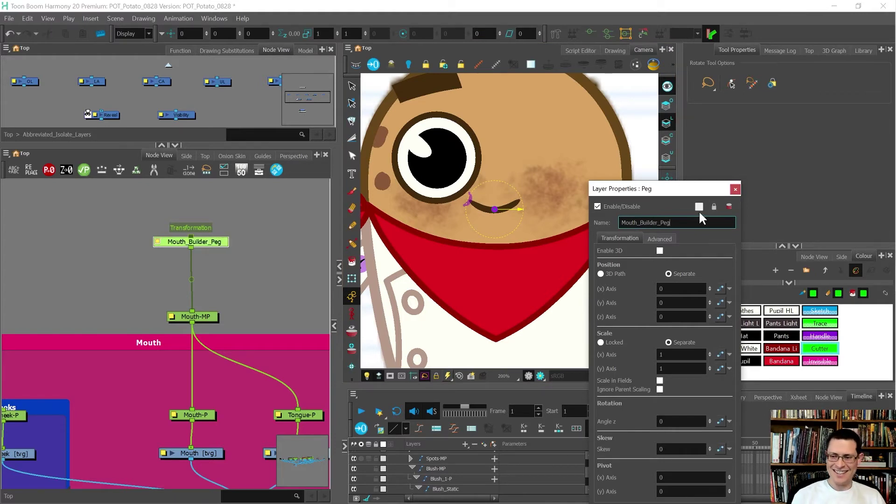
pyautogui.click(734, 190)
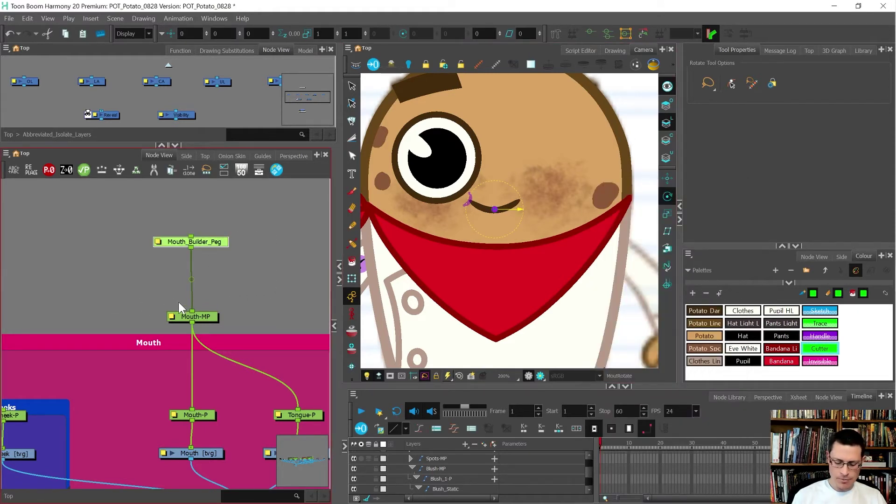
# - Create a backdrop around Mouth_Builder_Peg and name it "Mouth Builder Peg"
pyautogui.hotkey('ctrl', 'b')
pyautogui.click(126, 193)
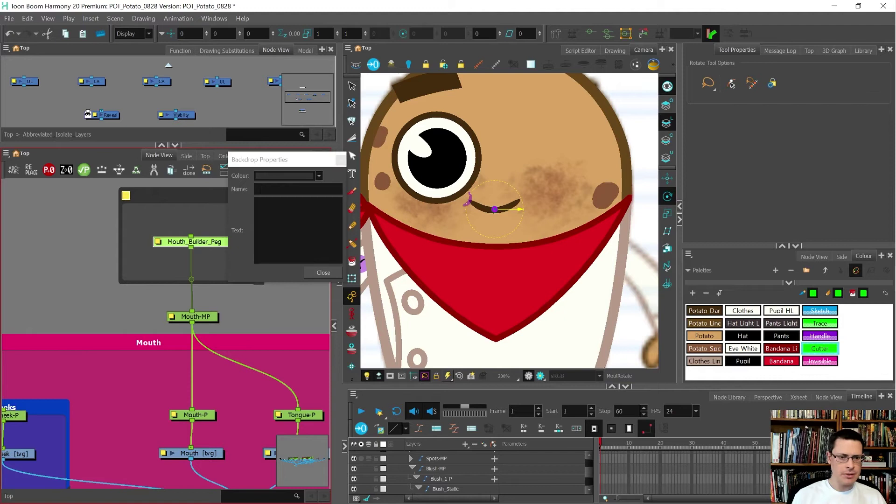
pyautogui.write('Builder Peg')
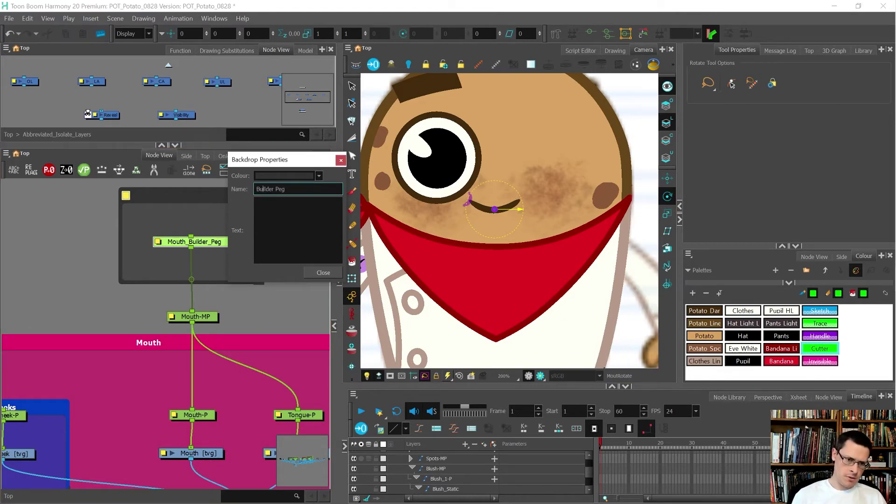
pyautogui.click(256, 189)
pyautogui.write('Mouth')
pyautogui.press('Return')
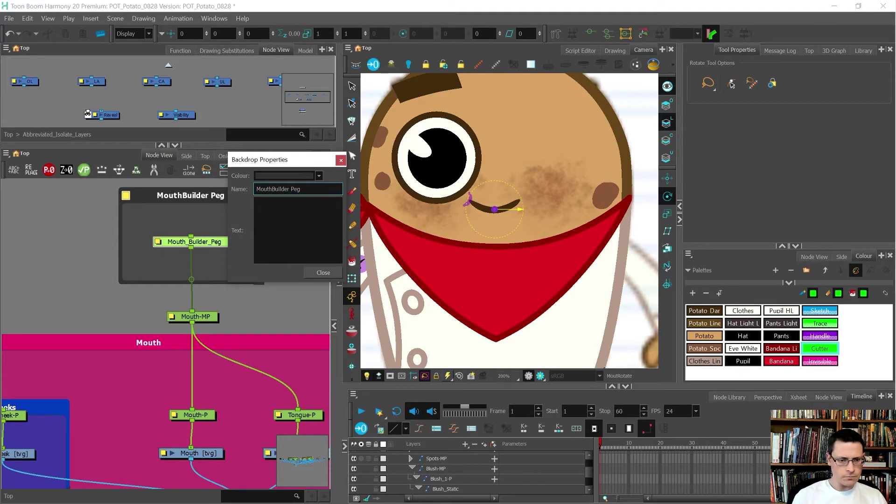
pyautogui.click(272, 189)
pyautogui.click(328, 272)
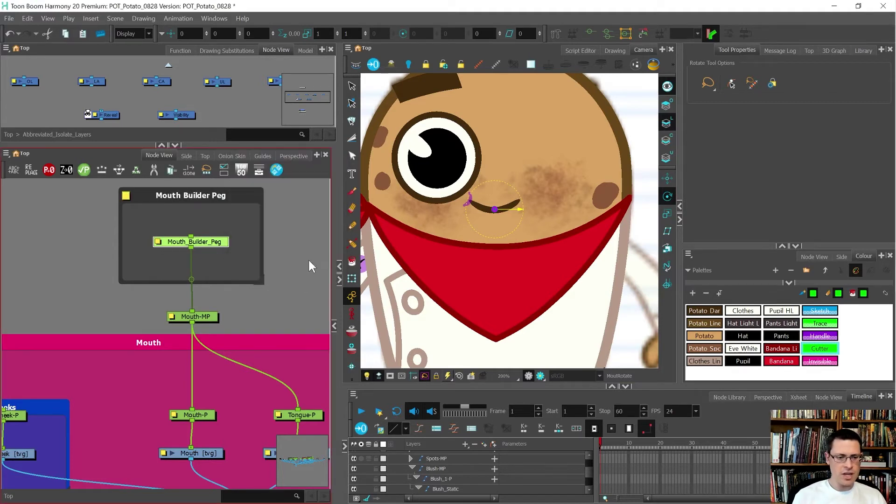
# - Raise the Mouth Builder Peg backdrop and reposition and enlarge the Mouth backdrop so it encloses Mouth-MP
pyautogui.scroll(-5, 265, 266)
pyautogui.moveTo(257, 250); pyautogui.dragTo(257, 226)
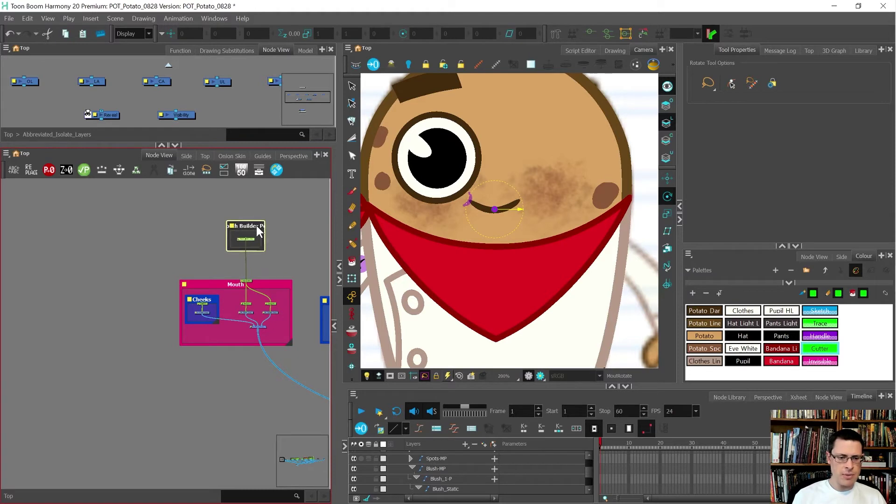
pyautogui.click(264, 267)
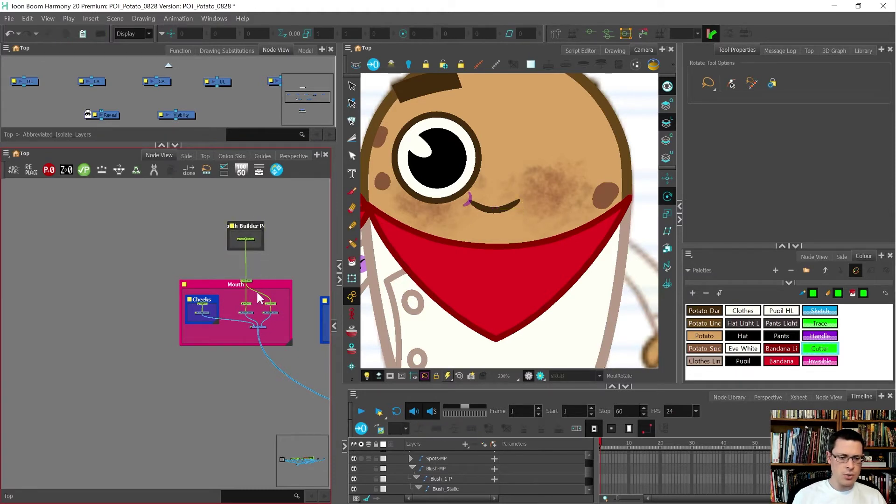
pyautogui.moveTo(261, 287); pyautogui.dragTo(260, 272)
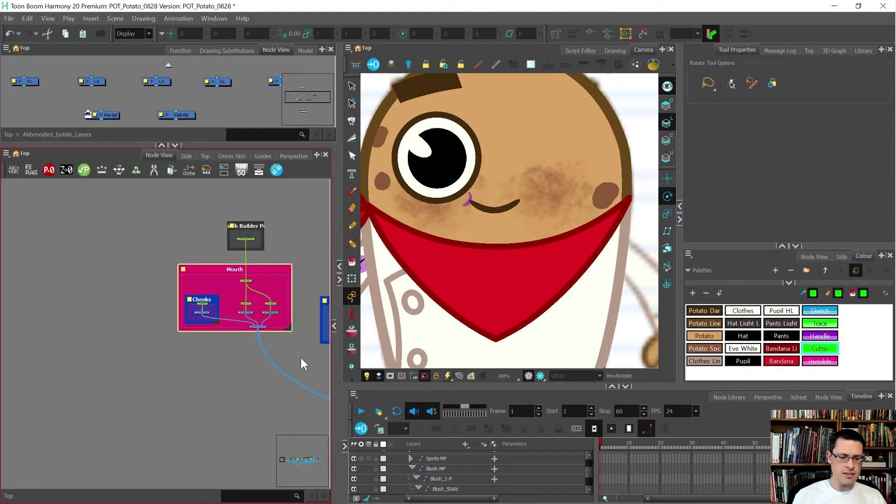
pyautogui.moveTo(289, 329); pyautogui.dragTo(299, 350)
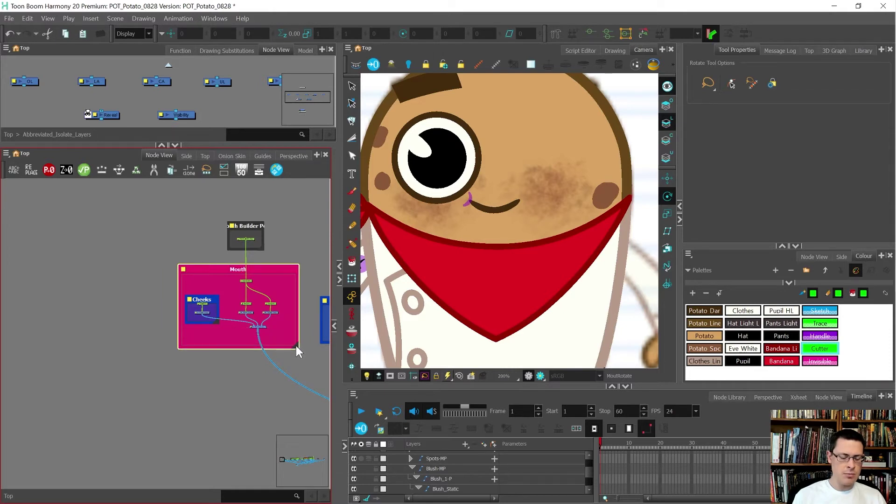
# - Examine how Mouth_Builder_Peg and Mouth-MP connect to the pegs and drawings in the Mouth backdrop
pyautogui.scroll(1, 249, 304)
pyautogui.scroll(1, 249, 304)
pyautogui.click(244, 246)
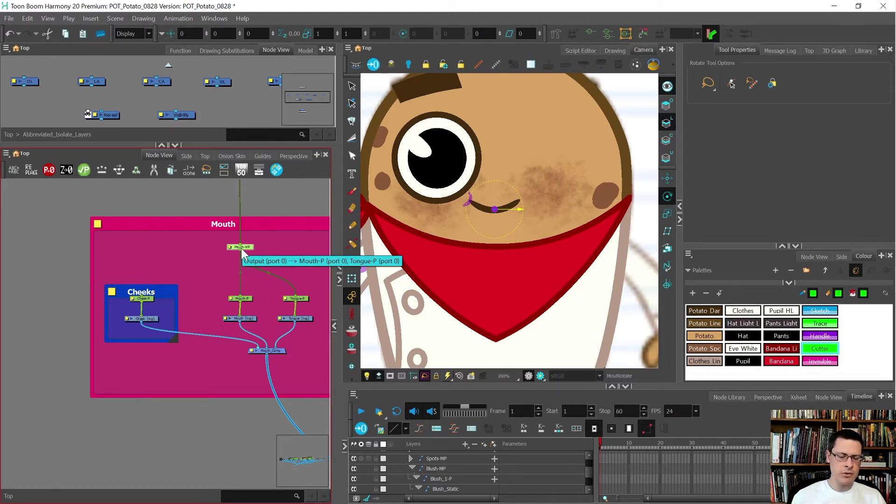
pyautogui.scroll(-2, 235, 278)
pyautogui.scroll(2, 259, 212)
pyautogui.moveTo(254, 191); pyautogui.dragTo(233, 191)
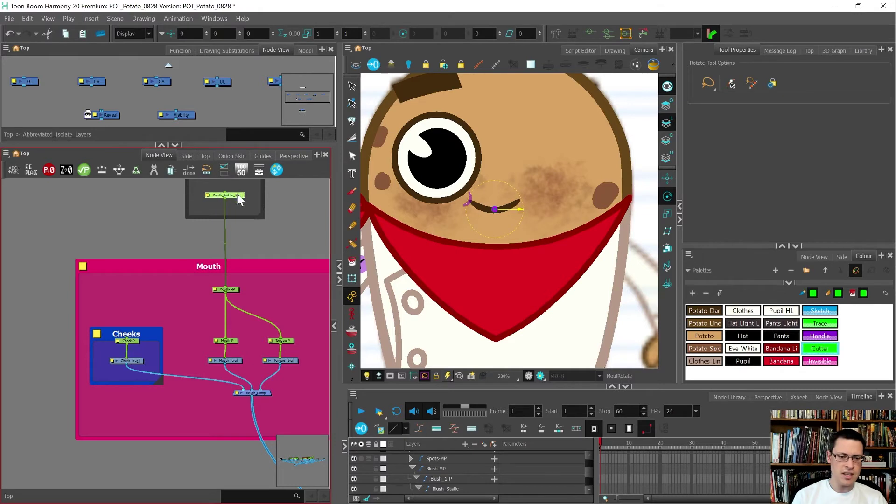
pyautogui.moveTo(249, 307); pyautogui.dragTo(182, 275)
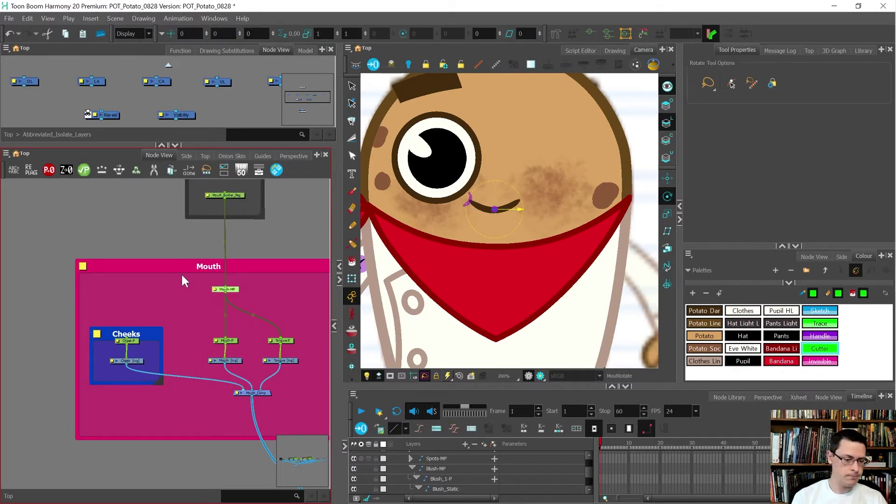
pyautogui.moveTo(226, 204); pyautogui.dragTo(105, 309)
pyautogui.scroll(-4, 105, 310)
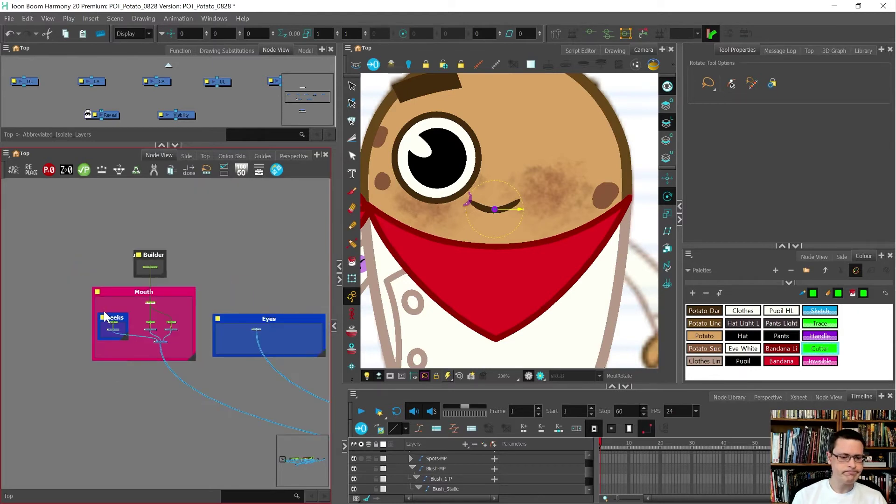
# - Try adding a parent peg to the Eye group in the Eyes backdrop and open its layer properties
pyautogui.scroll(-4, 107, 314)
pyautogui.scroll(4, 160, 314)
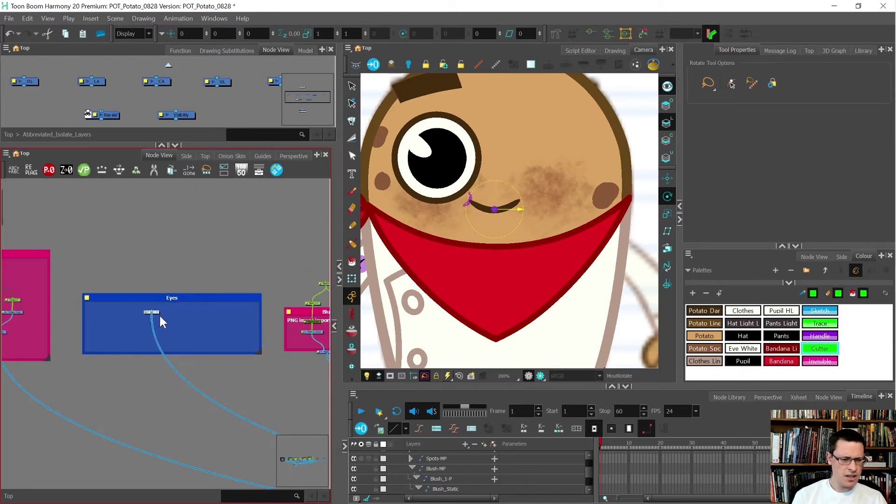
pyautogui.scroll(2, 147, 310)
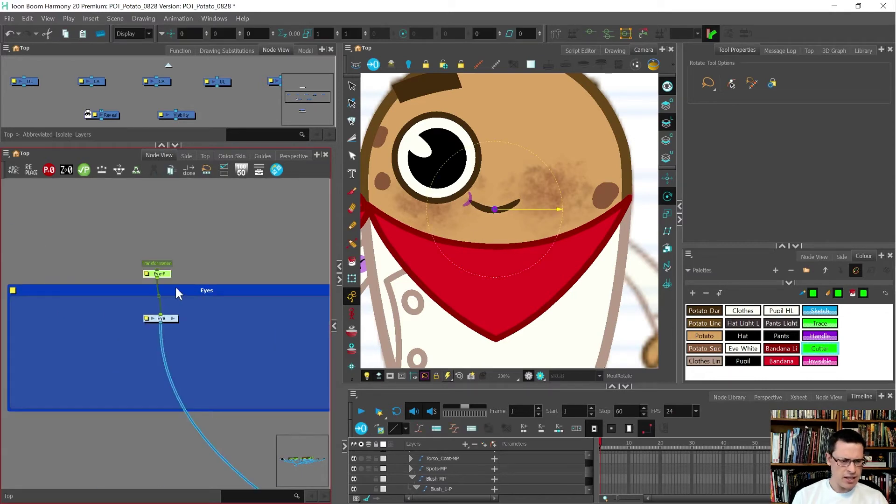
pyautogui.moveTo(149, 276); pyautogui.dragTo(193, 268)
pyautogui.doubleClick(192, 266)
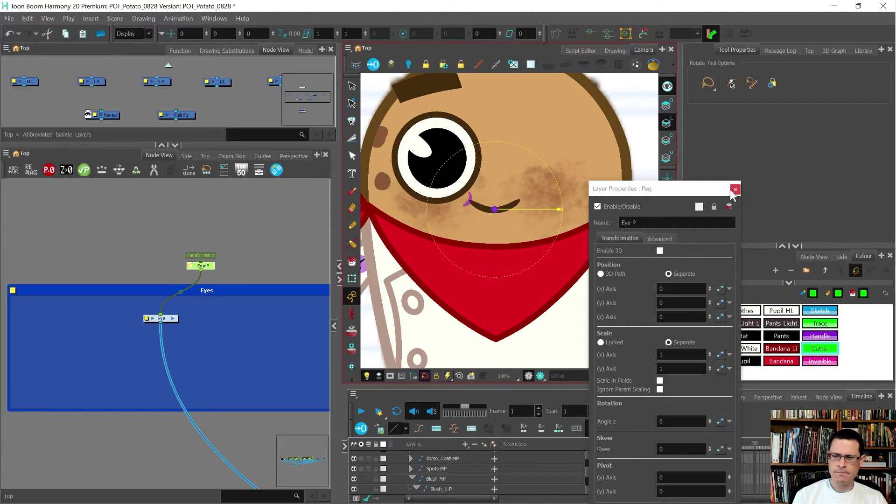
pyautogui.click(735, 189)
pyautogui.scroll(-5, 193, 279)
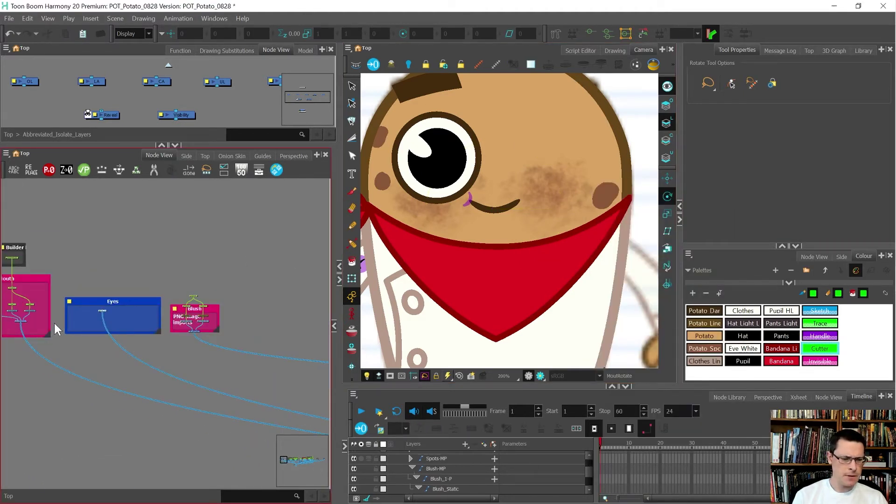
# - Expand the Node View to full screen and connect the Torso_Coat-MP peg's output to Coat_Bandana-MP in the Coat backdrop
pyautogui.scroll(-2, 54, 322)
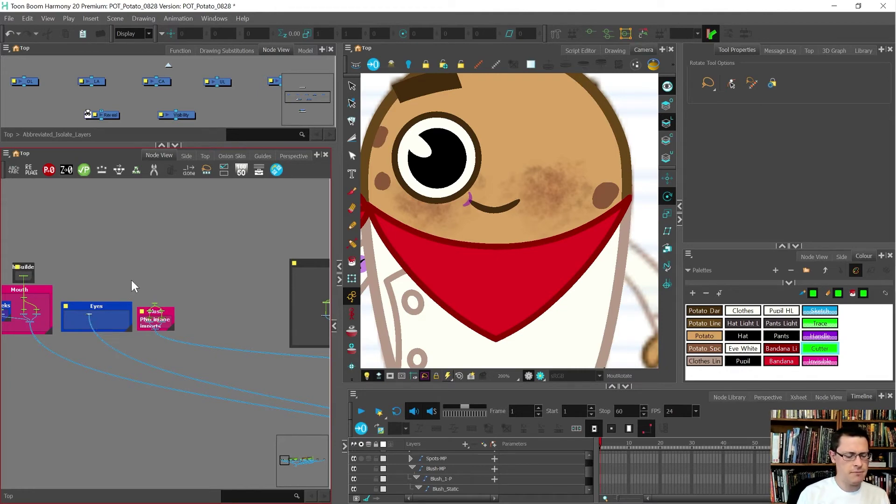
pyautogui.hotkey('ctrl', 'f')
pyautogui.hotkey('ctrl', 'f')
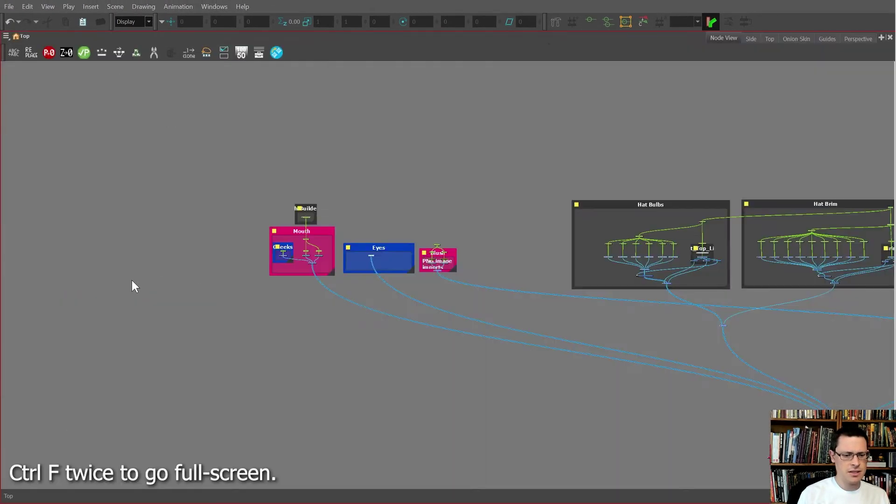
pyautogui.scroll(-5, 283, 230)
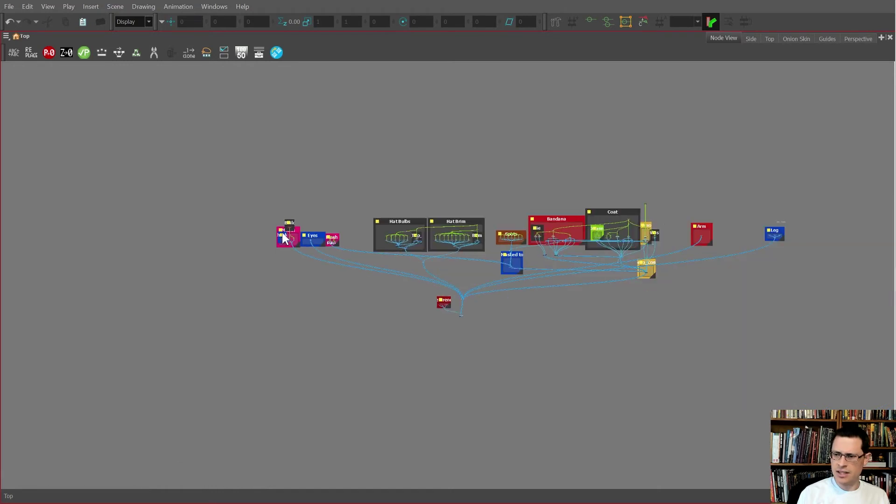
pyautogui.scroll(5, 688, 216)
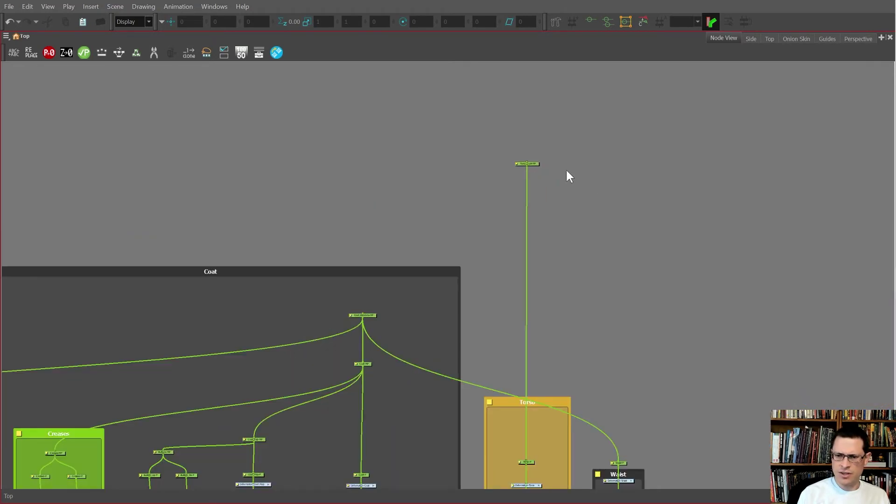
pyautogui.scroll(-2, 496, 182)
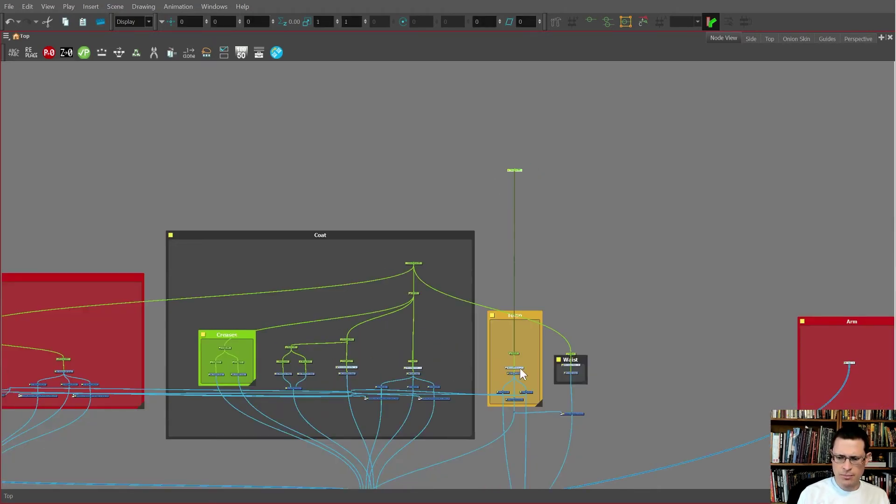
pyautogui.scroll(4, 514, 172)
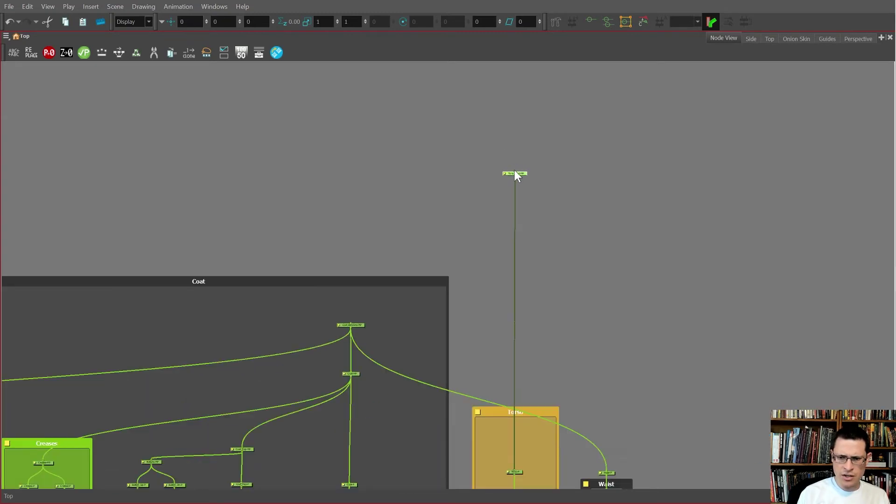
pyautogui.moveTo(514, 174); pyautogui.dragTo(252, 419)
pyautogui.scroll(-3, 364, 210)
pyautogui.moveTo(474, 176); pyautogui.dragTo(400, 225)
pyautogui.scroll(-3, 434, 223)
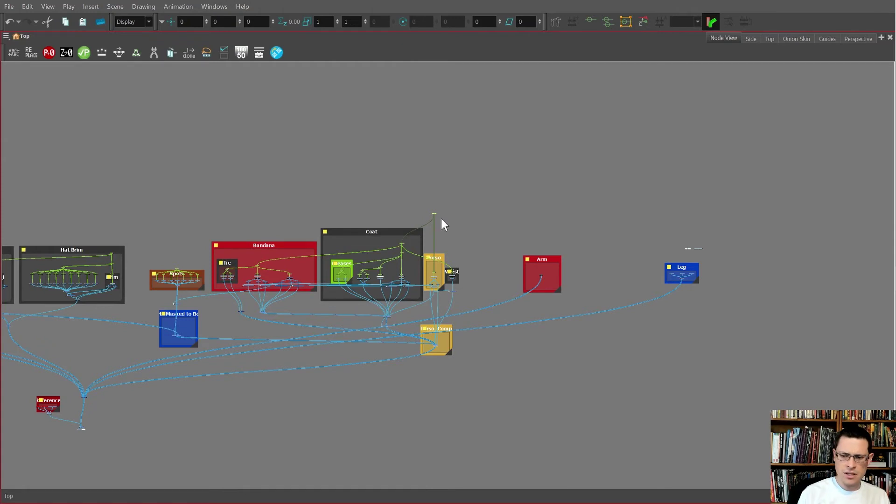
# - Add a chain of three parent pegs above Torso_Coat-MP
pyautogui.scroll(1, 441, 224)
pyautogui.scroll(5, 436, 218)
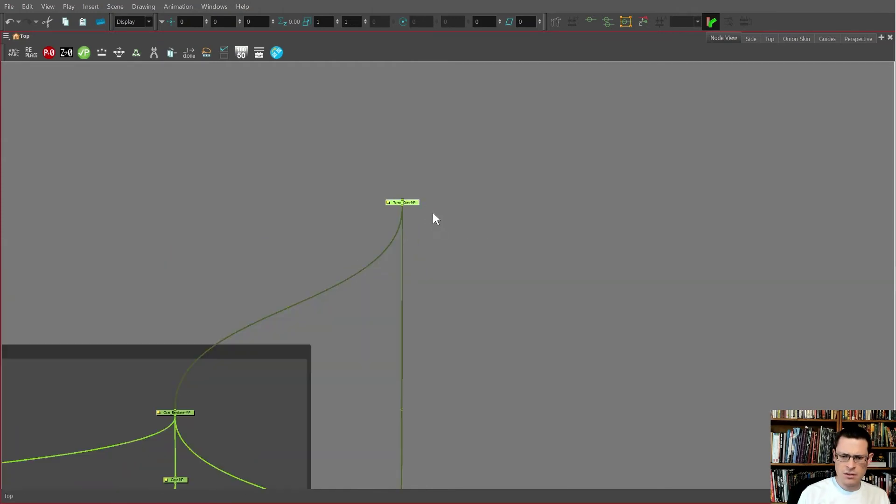
pyautogui.moveTo(450, 213); pyautogui.dragTo(217, 175)
pyautogui.hotkey('ctrl', 'p')
pyautogui.scroll(-3, 356, 208)
pyautogui.scroll(1, 357, 202)
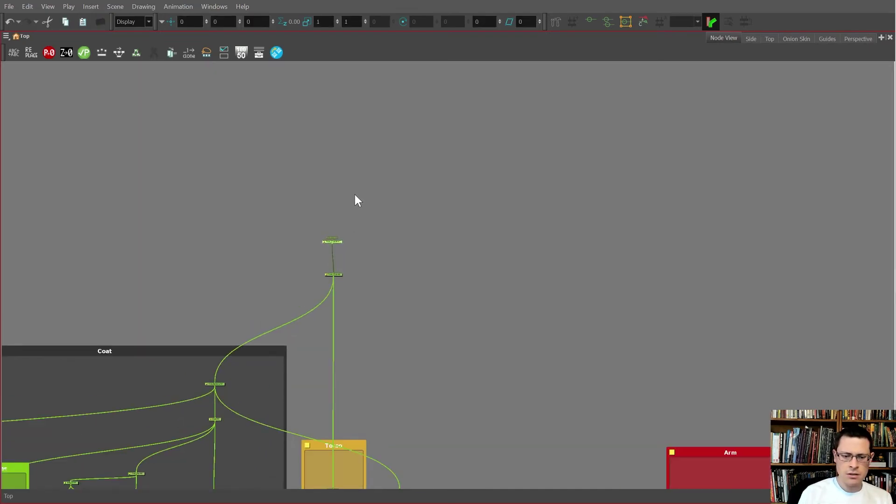
pyautogui.moveTo(379, 250); pyautogui.dragTo(385, 178)
pyautogui.hotkey('ctrl', 'p')
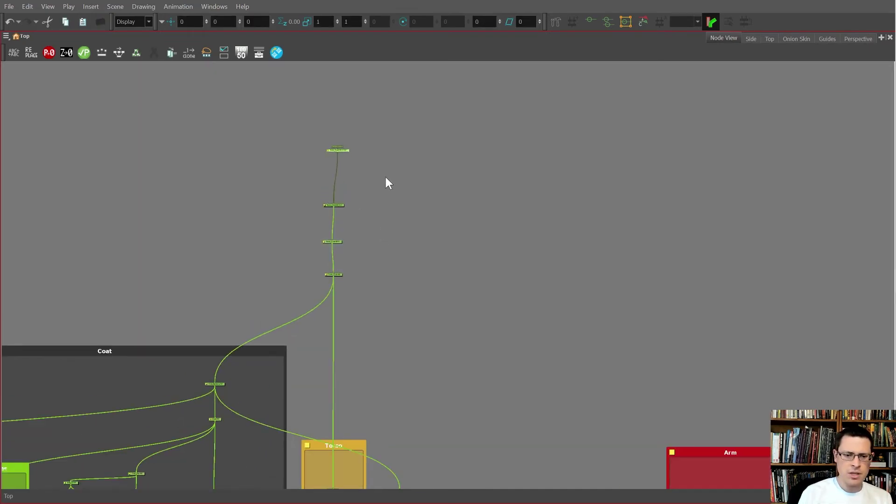
# - Connect the Torso_Coat-MP-P peg's output to the Arm group in the Arm backdrop
pyautogui.scroll(3, 355, 256)
pyautogui.scroll(-5, 314, 244)
pyautogui.moveTo(334, 272); pyautogui.dragTo(539, 385)
pyautogui.scroll(3, 539, 386)
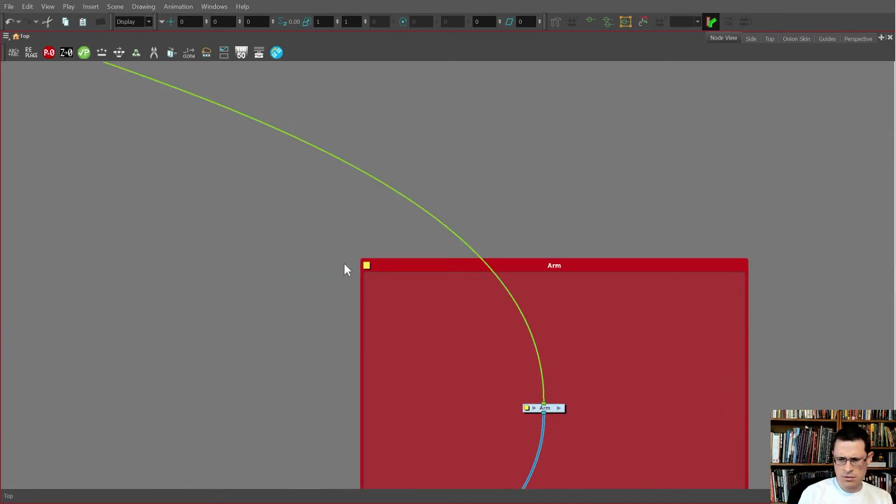
pyautogui.scroll(-3, 363, 273)
pyautogui.scroll(-2, 342, 262)
pyautogui.scroll(3, 216, 177)
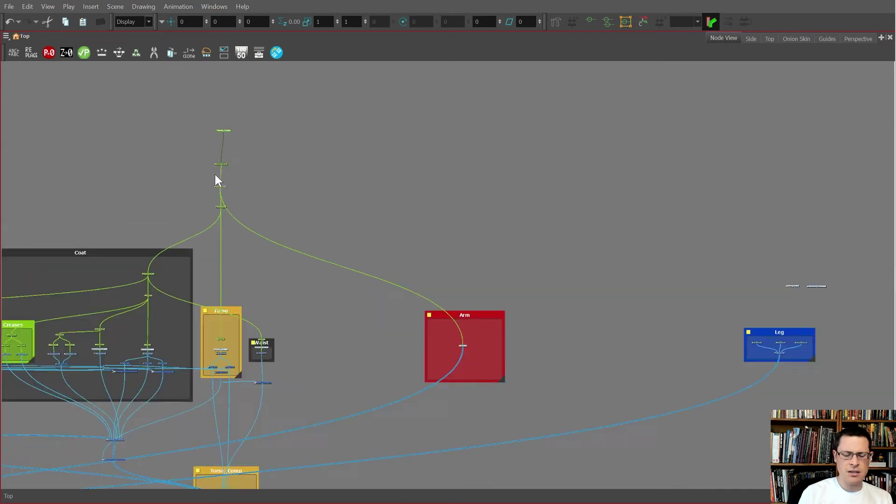
# - Examine the Leg backdrop's drawings and the full rig network, then select Spots-MP and restore the normal workspace layout
pyautogui.scroll(-2, 211, 177)
pyautogui.scroll(5, 654, 295)
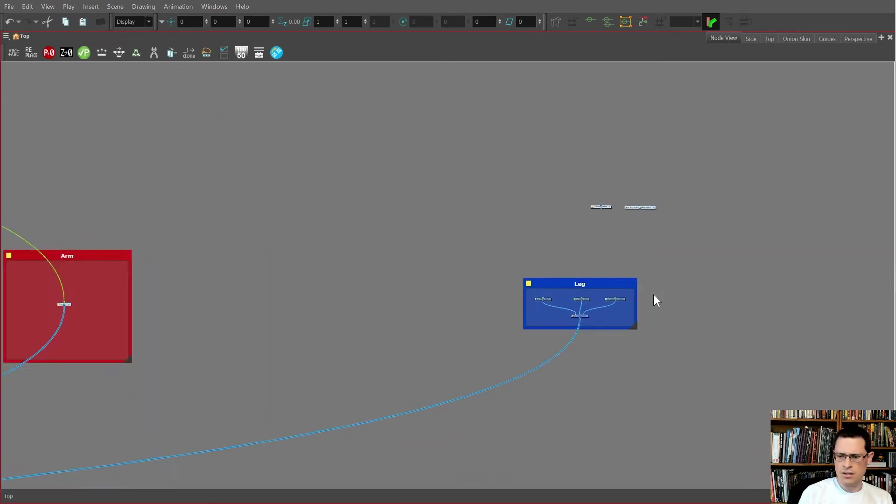
pyautogui.moveTo(648, 312); pyautogui.dragTo(278, 281)
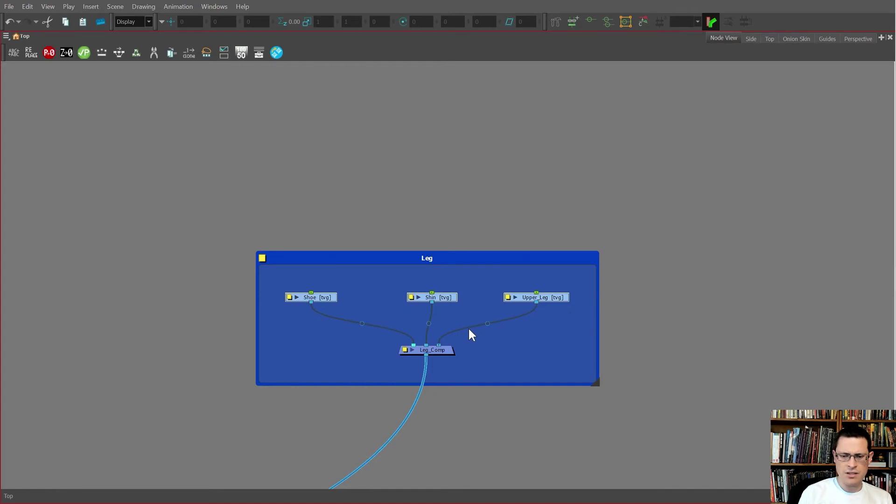
pyautogui.scroll(-6, 509, 326)
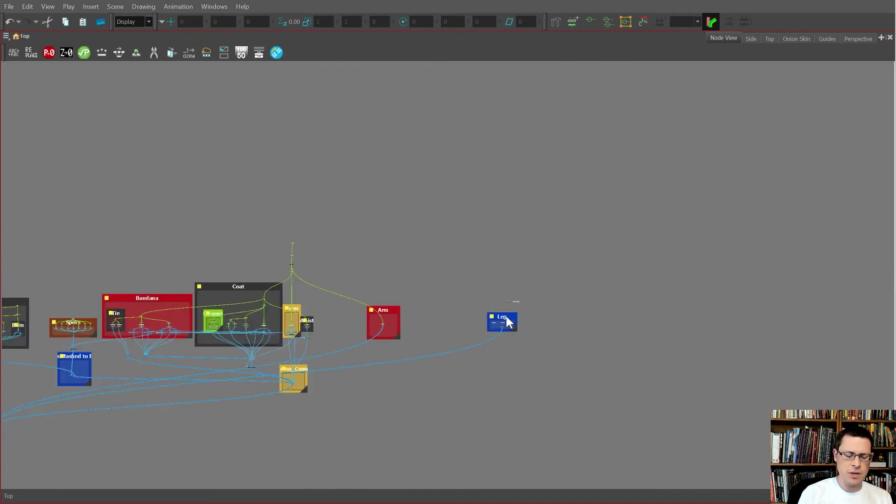
pyautogui.scroll(8, 60, 323)
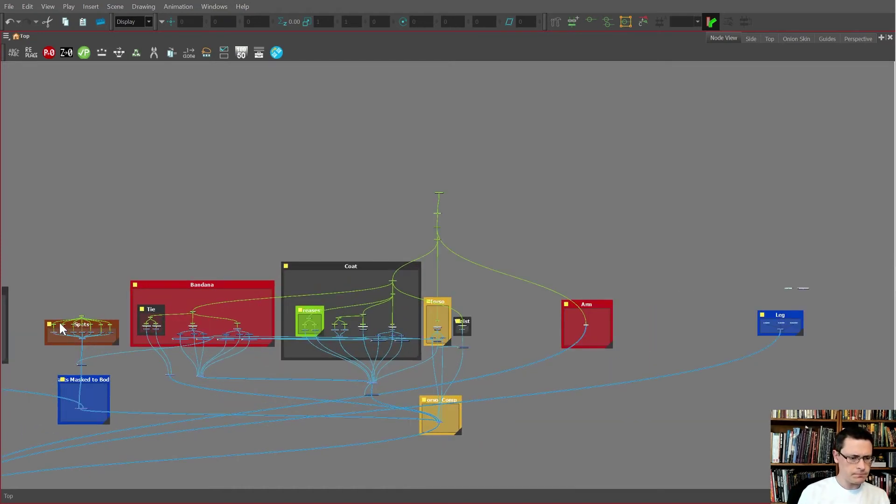
pyautogui.moveTo(120, 298); pyautogui.dragTo(82, 314)
pyautogui.scroll(-1, 334, 247)
pyautogui.scroll(-2, 336, 247)
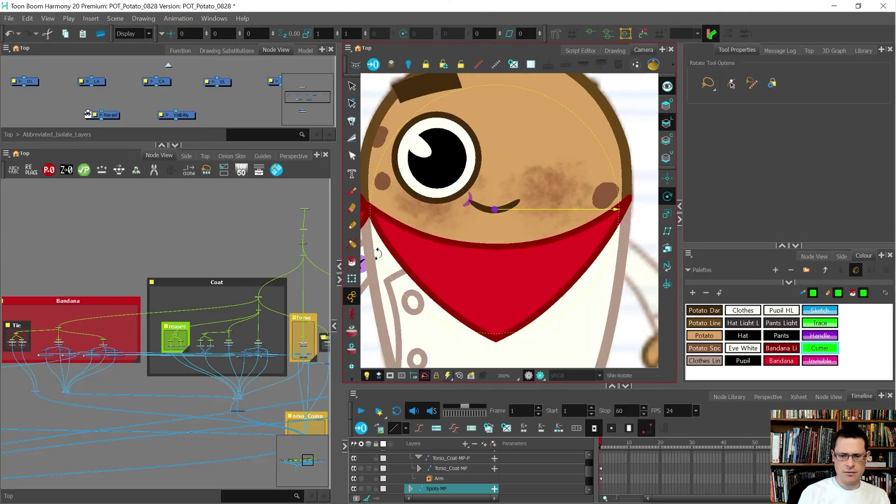
# - Activate the Transform tool and select the torso in the Camera view, stepping up its hierarchy to Torso_Coat-MP
pyautogui.scroll(-3, 500, 255)
pyautogui.hotkey('shift', 't')
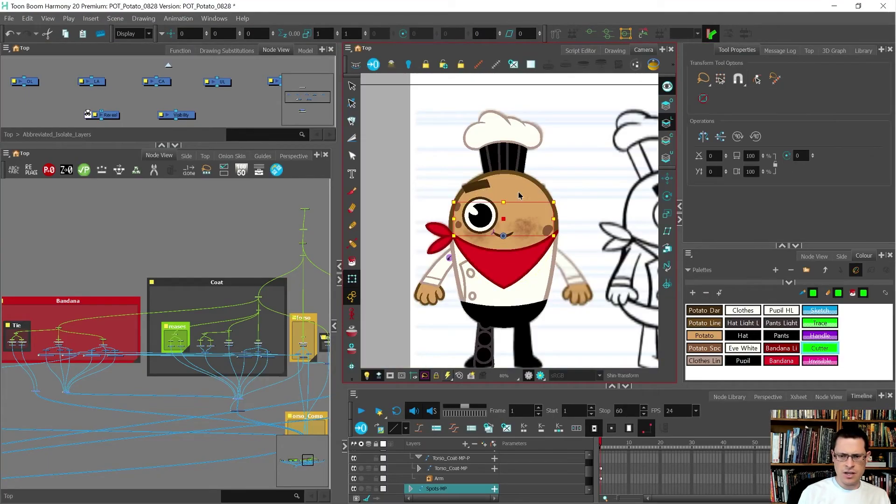
pyautogui.click(518, 195)
pyautogui.click(422, 377)
pyautogui.press('b')
pyautogui.press('b')
pyautogui.press('b')
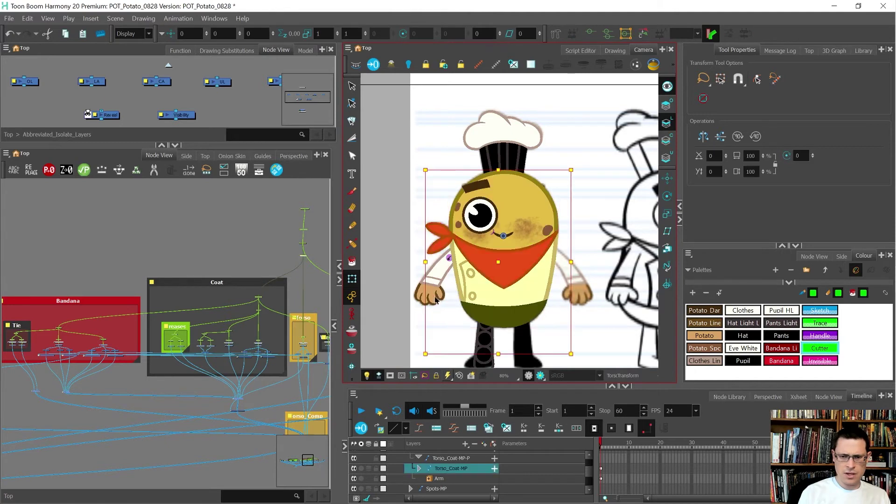
# - Test-move Torso_Coat-MP and its parent Torso_Coat-MP-P in the Camera view, undoing each move
pyautogui.moveTo(468, 230); pyautogui.dragTo(438, 238)
pyautogui.hotkey('ctrl', 'z')
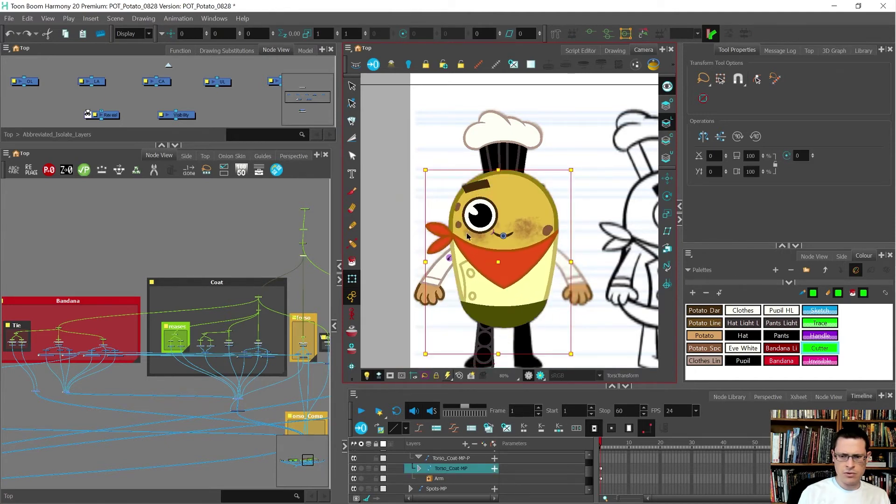
pyautogui.press('b')
pyautogui.moveTo(531, 196); pyautogui.dragTo(510, 214)
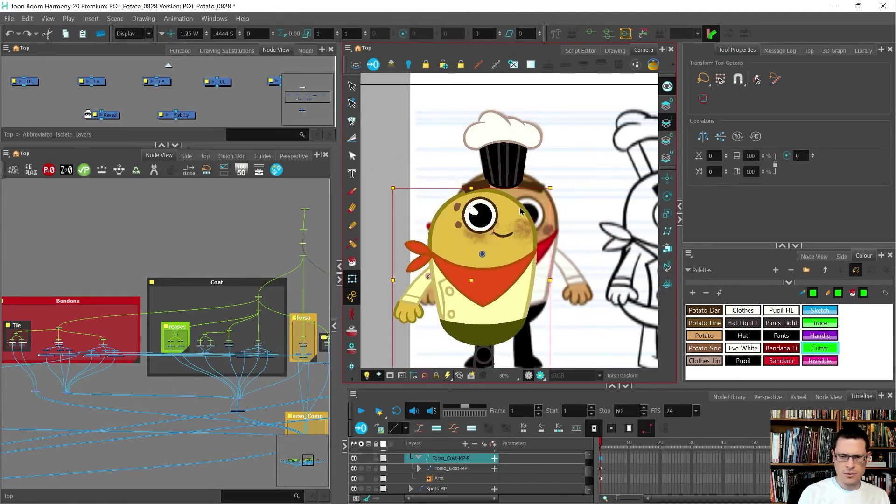
pyautogui.hotkey('ctrl', 'z')
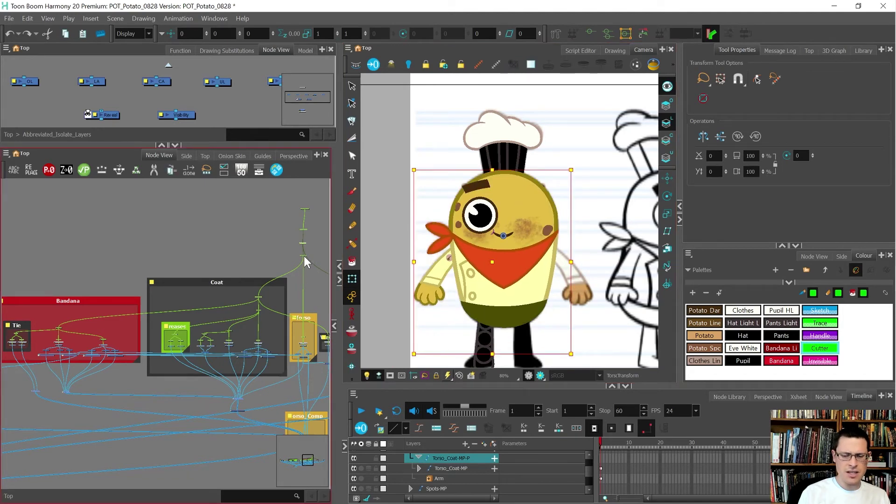
pyautogui.moveTo(304, 259)
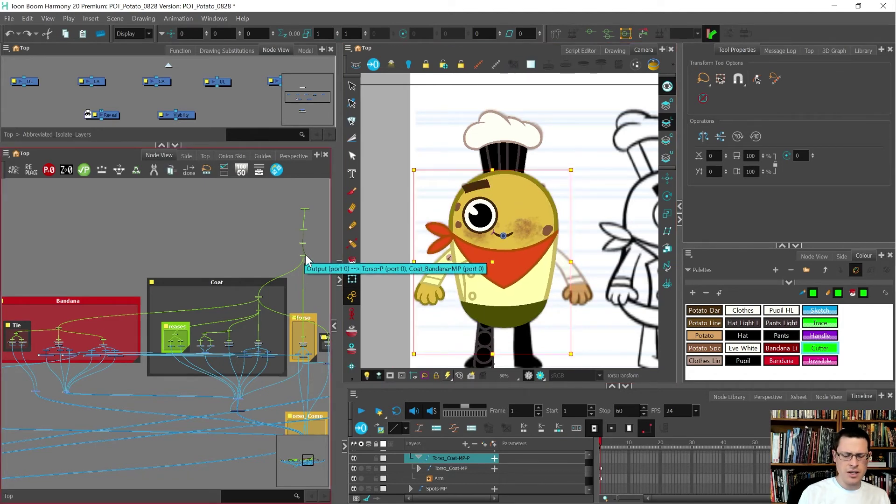
# - Examine the peg connections around the Coat, Torso and Arm backdrops and the rest of the rig network through to the Mouth backdrop
pyautogui.scroll(6, 306, 250)
pyautogui.scroll(-8, 194, 263)
pyautogui.scroll(8, 232, 237)
pyautogui.scroll(3, 152, 280)
pyautogui.scroll(-9, 132, 286)
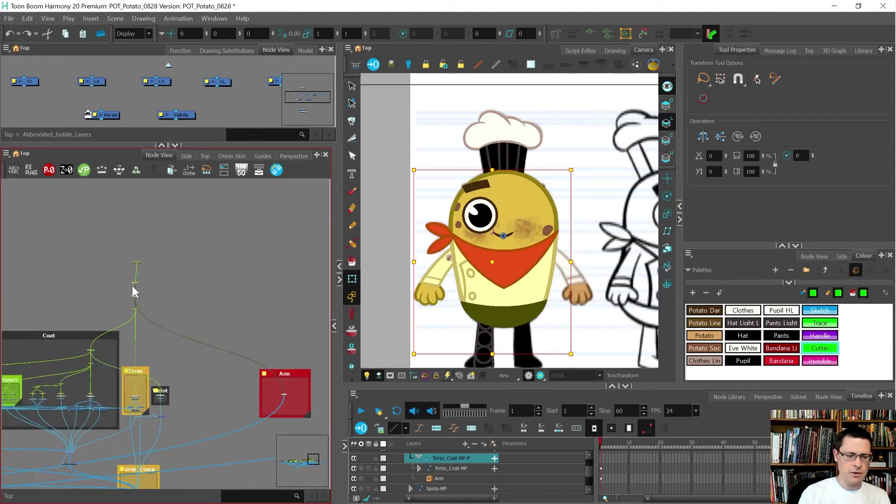
pyautogui.scroll(5, 205, 392)
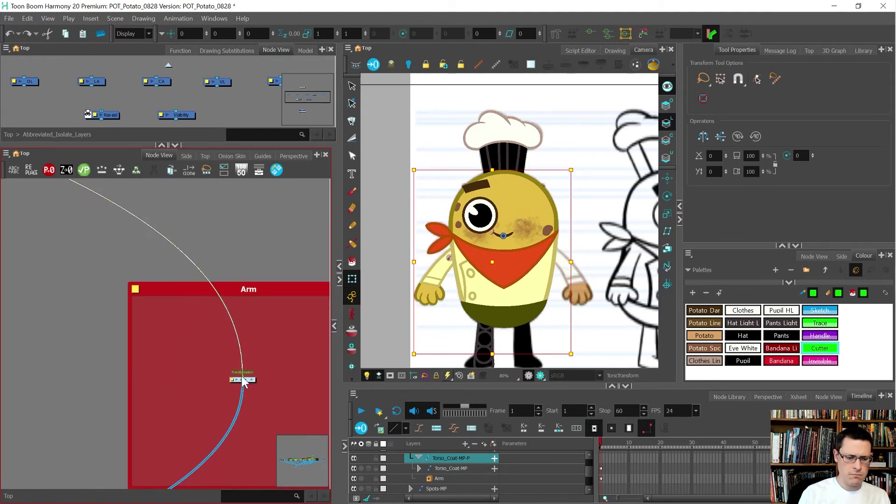
pyautogui.scroll(-5, 241, 378)
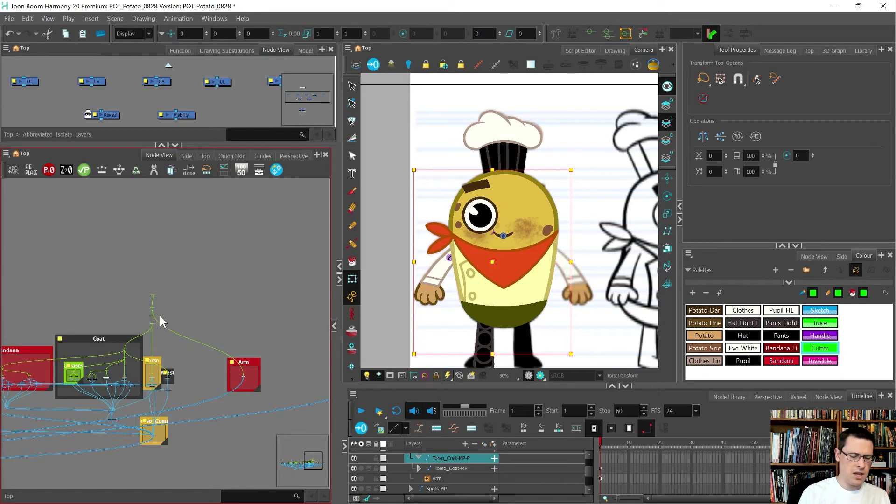
pyautogui.scroll(-4, 186, 311)
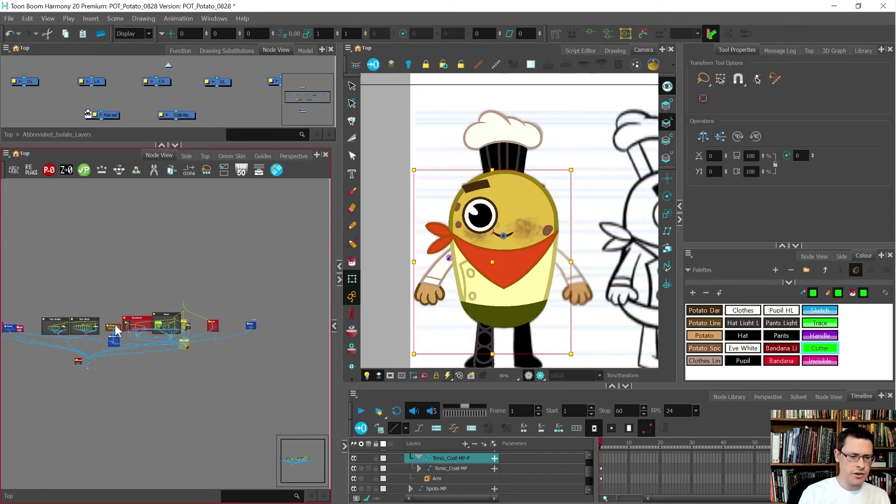
pyautogui.scroll(3, 115, 330)
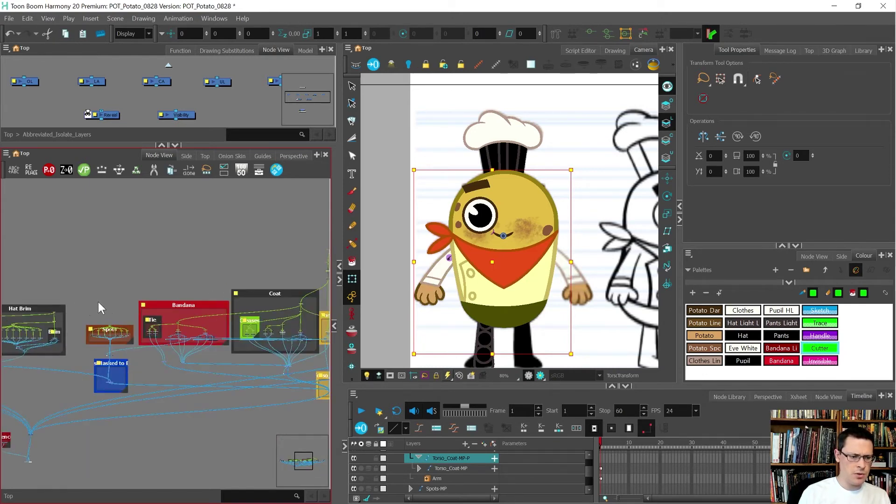
pyautogui.scroll(-3, 223, 298)
pyautogui.scroll(3, 71, 307)
pyautogui.scroll(4, 80, 279)
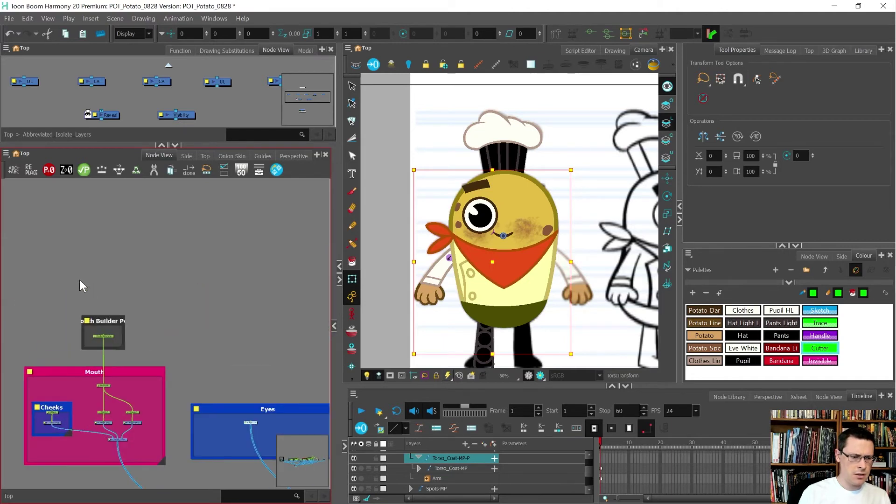
# - Select the top pegs of the Mouth builder, Eyes and Blush and add one shared parent peg above them
pyautogui.scroll(2, 136, 334)
pyautogui.moveTo(113, 352); pyautogui.dragTo(52, 332)
pyautogui.scroll(-3, 19, 335)
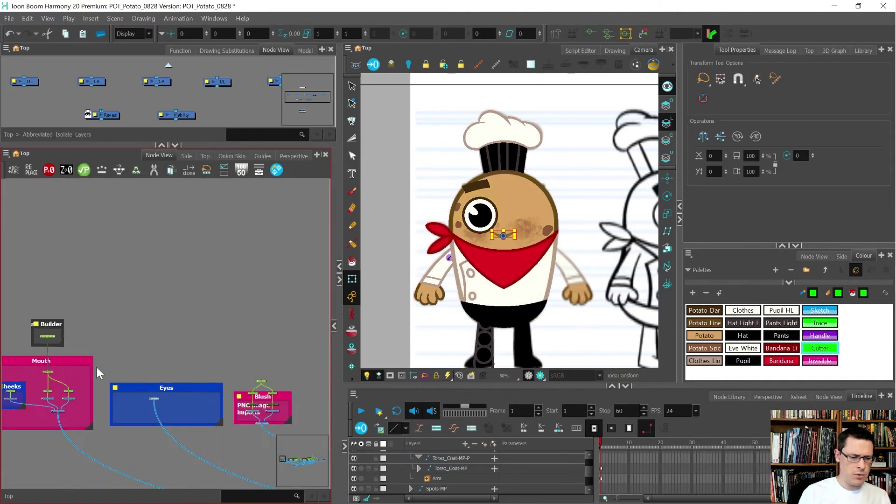
pyautogui.scroll(4, 153, 396)
pyautogui.click(134, 382)
pyautogui.scroll(-3, 116, 384)
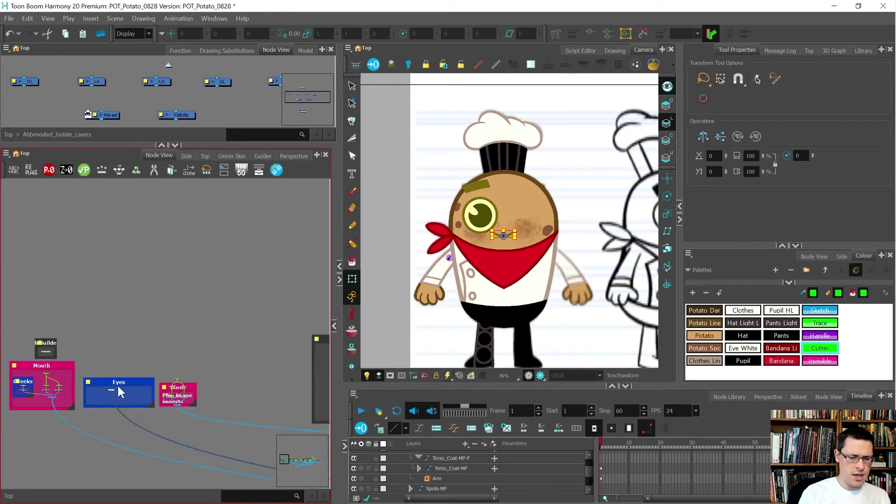
pyautogui.scroll(4, 180, 376)
pyautogui.moveTo(206, 376); pyautogui.dragTo(138, 397)
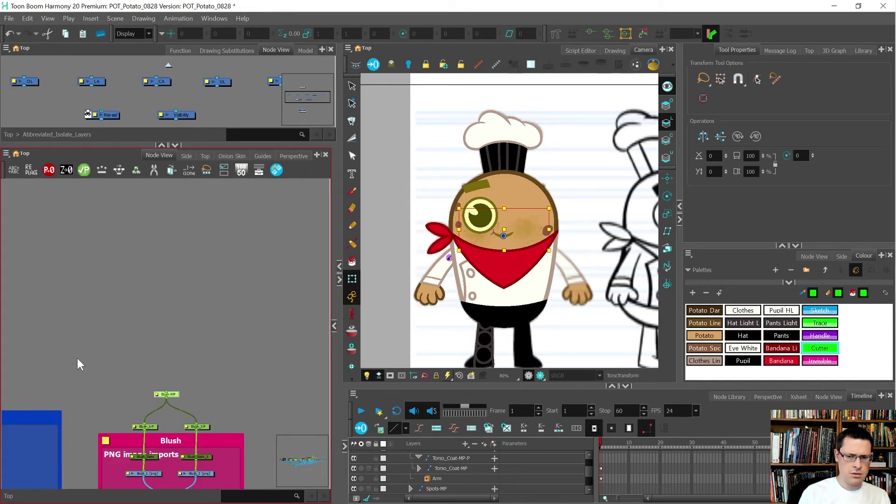
pyautogui.scroll(-3, 77, 357)
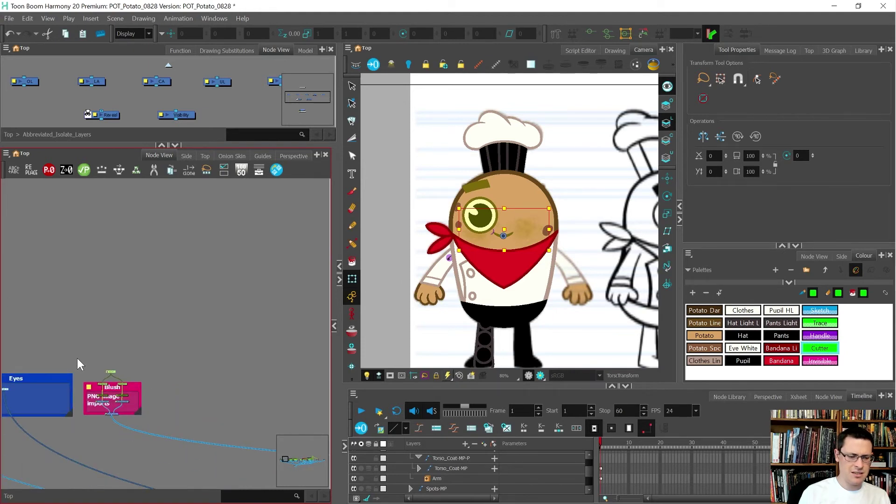
pyautogui.scroll(-2, 77, 357)
pyautogui.hotkey('ctrl', 'z')
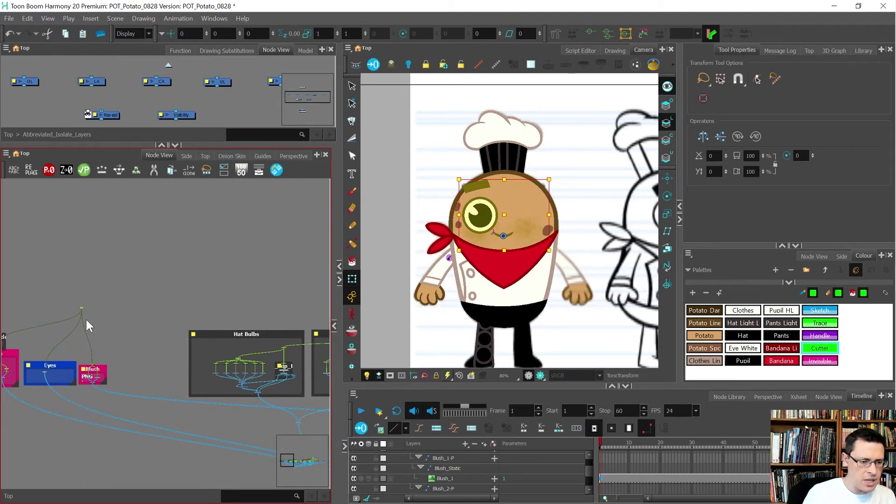
# - Rename the face's new parent peg as Facial_Features-MP and place it directly above the Blush backdrop
pyautogui.scroll(4, 84, 312)
pyautogui.doubleClick(75, 310)
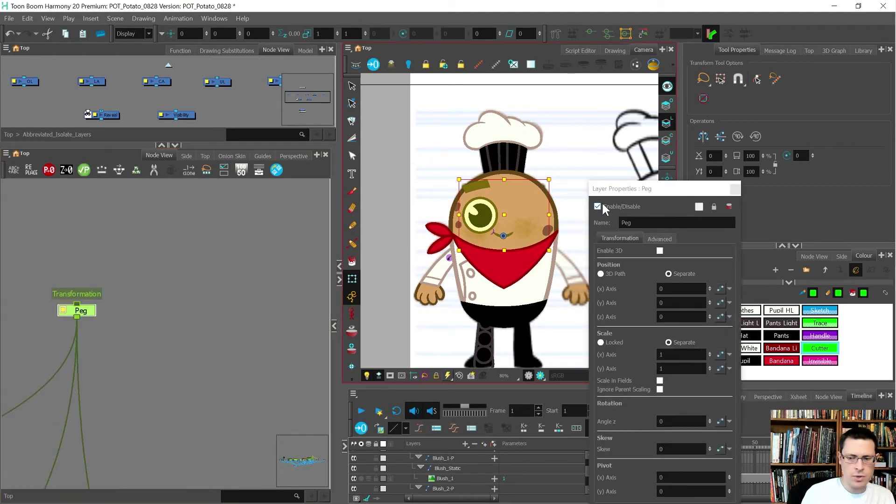
pyautogui.moveTo(638, 223); pyautogui.dragTo(605, 224)
pyautogui.write('Facial_Features')
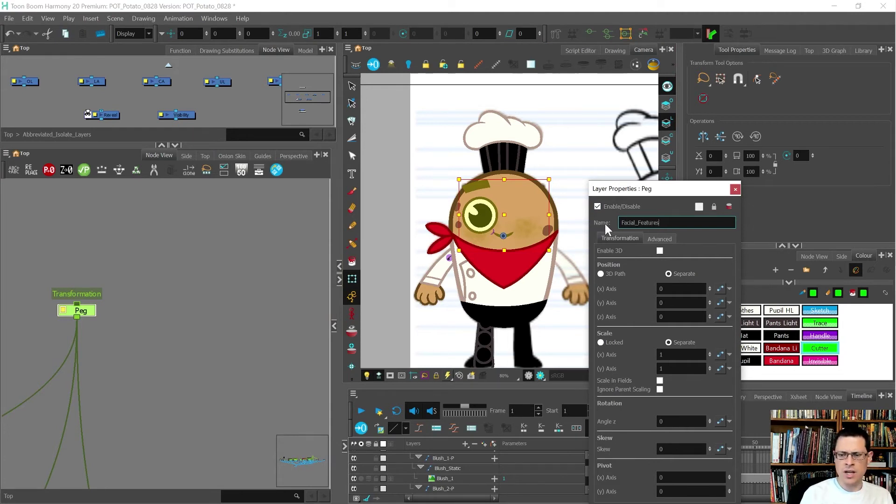
pyautogui.write('-MP')
pyautogui.press('Return')
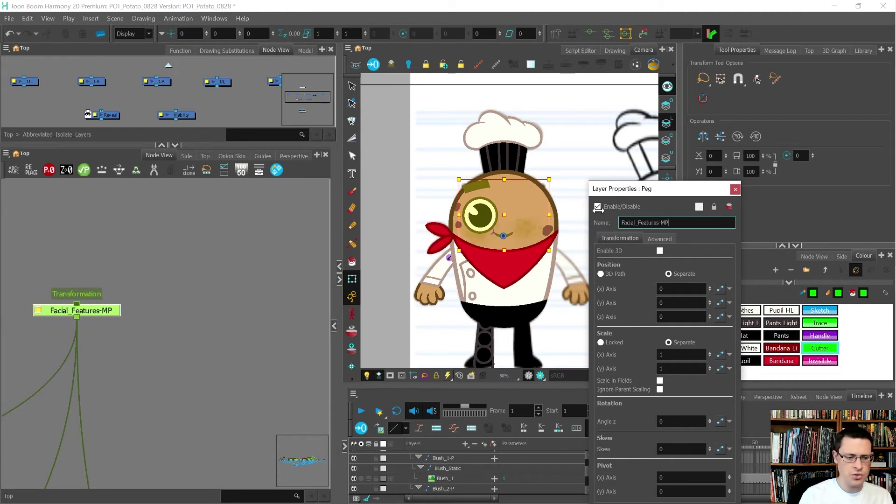
pyautogui.click(735, 189)
pyautogui.scroll(-5, 144, 337)
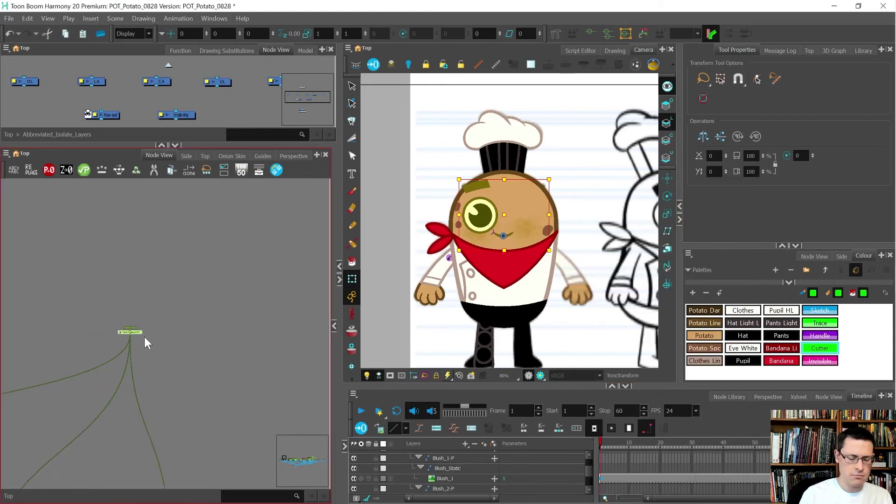
pyautogui.scroll(-2, 143, 334)
pyautogui.moveTo(142, 330); pyautogui.dragTo(186, 358)
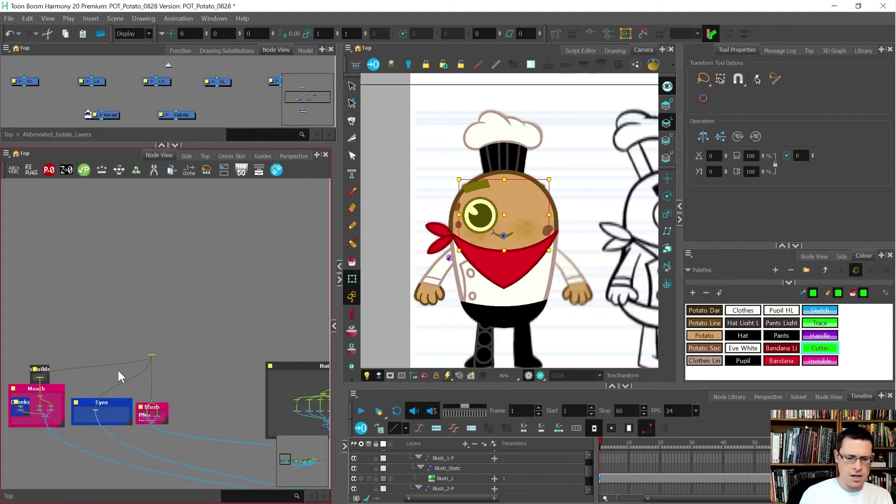
# - Add a parent peg above Facial_Features-MP, place it near the hat backdrops and connect its output to Spots-MP
pyautogui.scroll(-3, 70, 372)
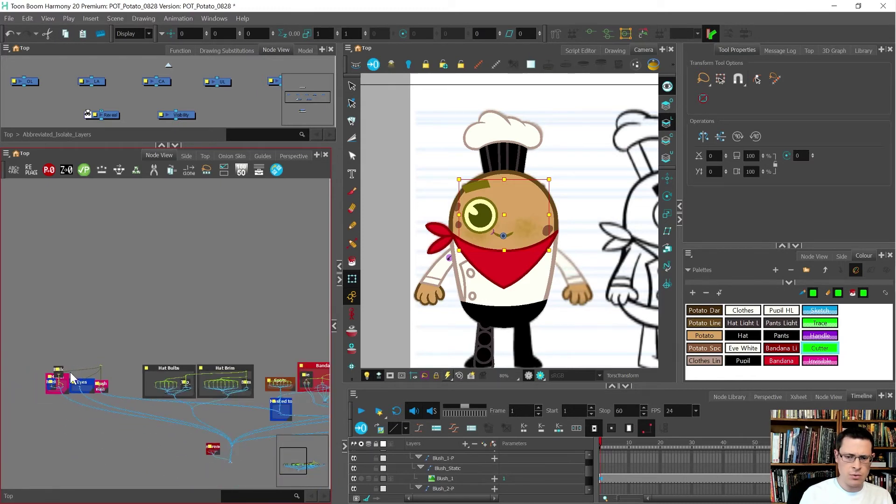
pyautogui.scroll(4, 72, 365)
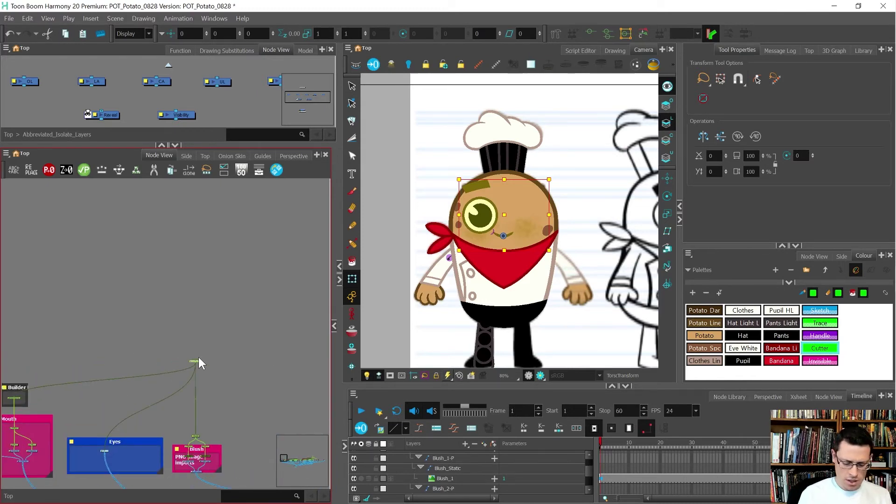
pyautogui.click(197, 357)
pyautogui.scroll(-3, 140, 348)
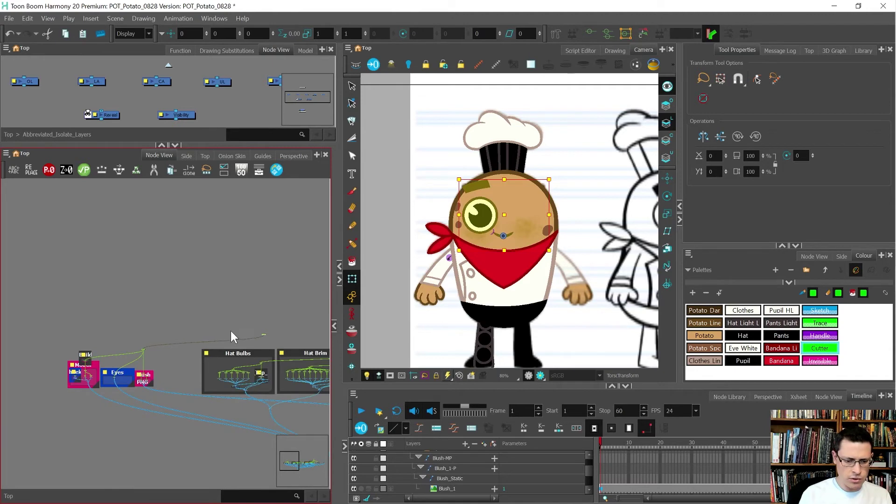
pyautogui.scroll(-2, 159, 332)
pyautogui.scroll(3, 205, 356)
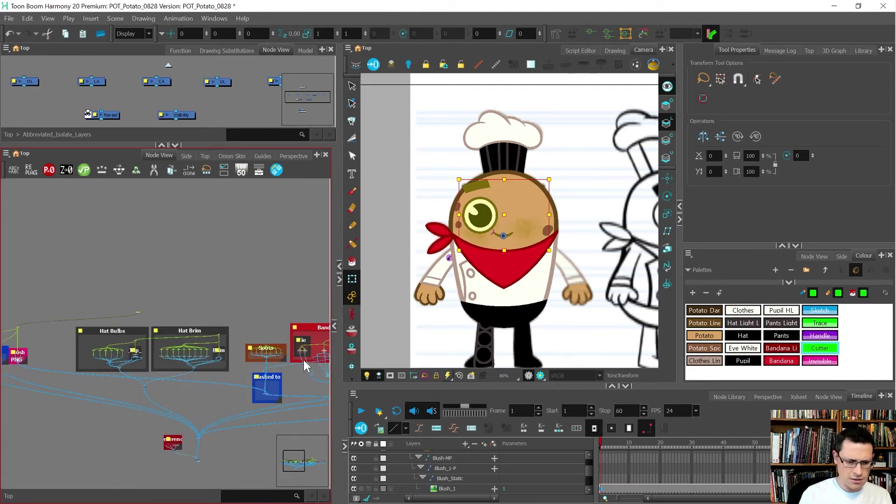
pyautogui.scroll(2, 292, 357)
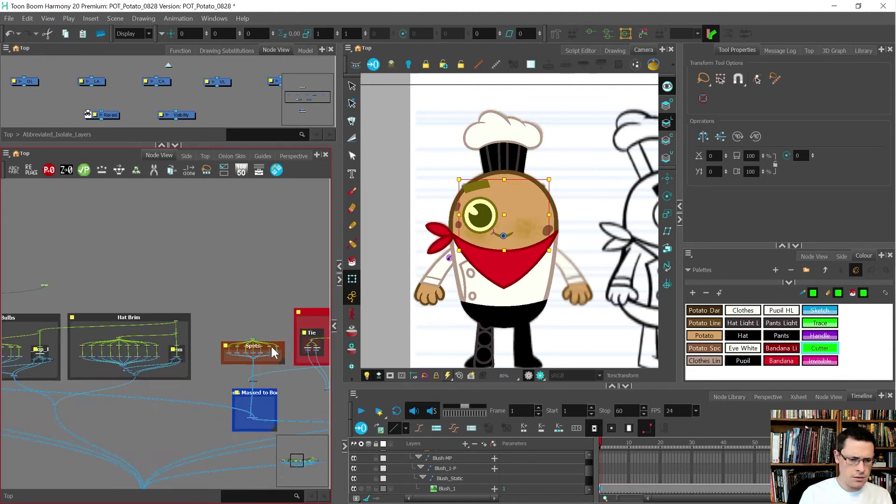
pyautogui.scroll(3, 266, 345)
pyautogui.scroll(2, 208, 323)
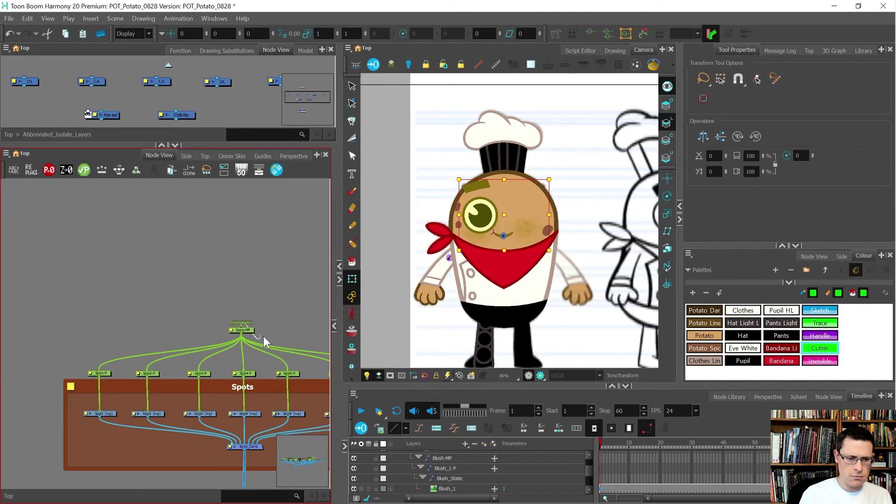
pyautogui.scroll(-3, 257, 332)
pyautogui.scroll(3, 60, 284)
pyautogui.scroll(2, 60, 285)
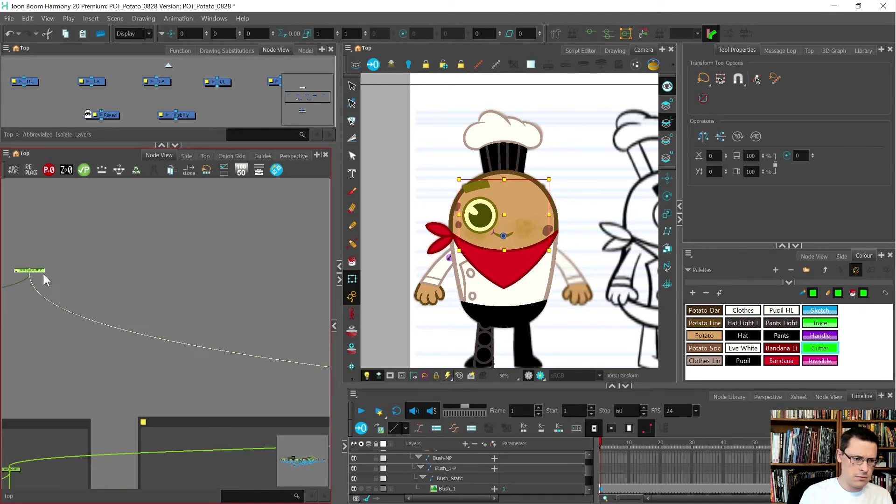
# - Change the name of the Facial_Features-MP-P peg to Features in its layer properties
pyautogui.scroll(3, 18, 279)
pyautogui.doubleClick(23, 279)
pyautogui.moveTo(682, 222); pyautogui.dragTo(600, 225)
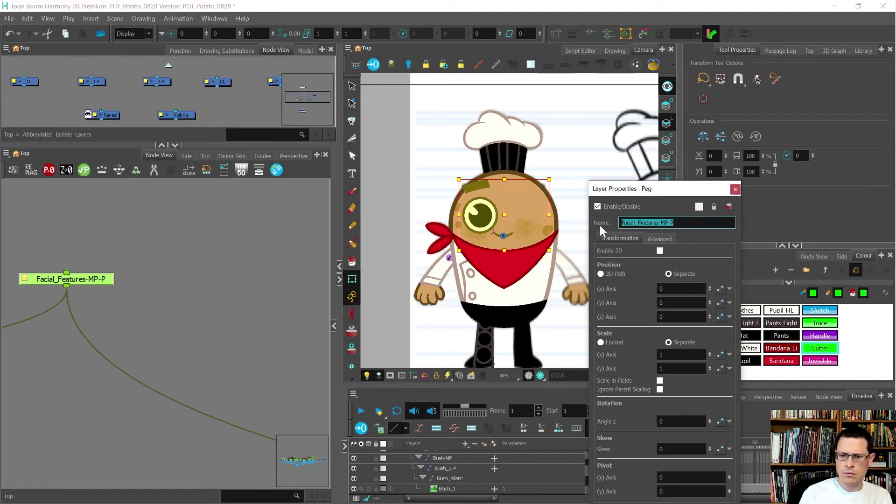
pyautogui.write('Features')
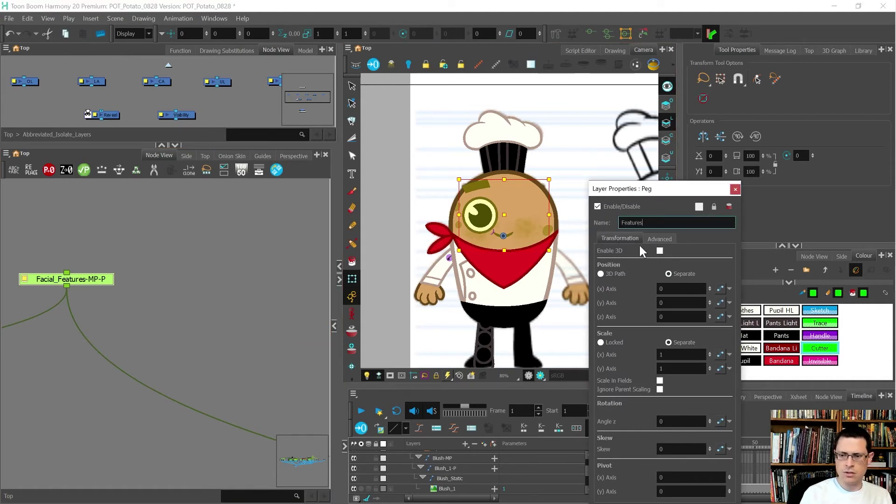
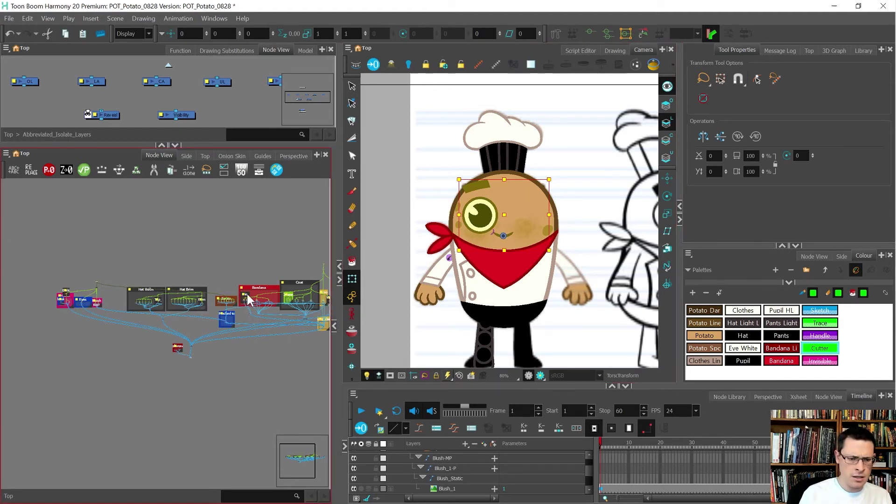
# - Select the hat's top peg together with the shared facial features and spots peg, and add a parent peg above both
pyautogui.scroll(5, 206, 296)
pyautogui.scroll(5, 194, 295)
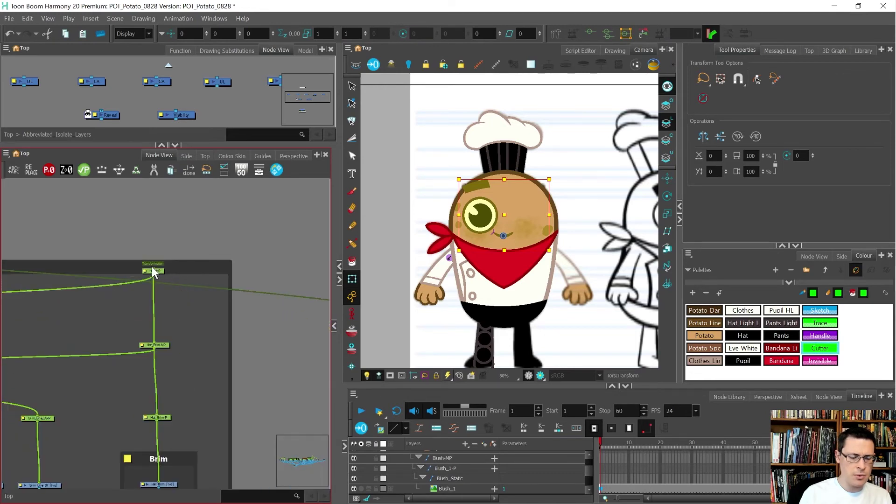
pyautogui.moveTo(220, 229); pyautogui.dragTo(119, 286)
pyautogui.scroll(-8, 283, 254)
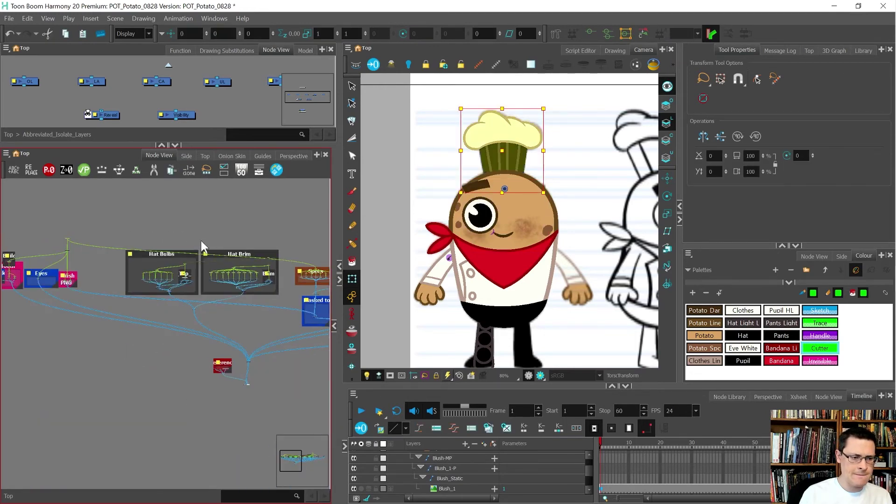
pyautogui.moveTo(52, 230); pyautogui.dragTo(78, 240)
pyautogui.scroll(-5, 37, 234)
pyautogui.scroll(5, 168, 234)
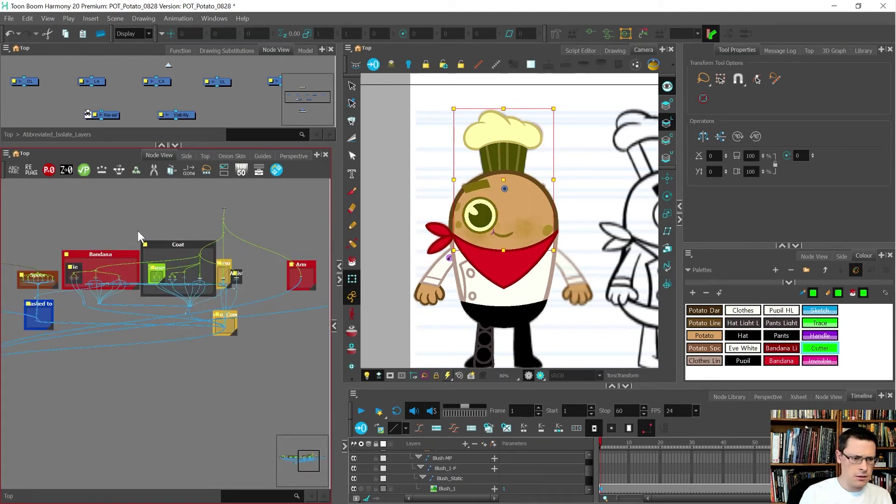
pyautogui.hotkey('ctrl', 'p')
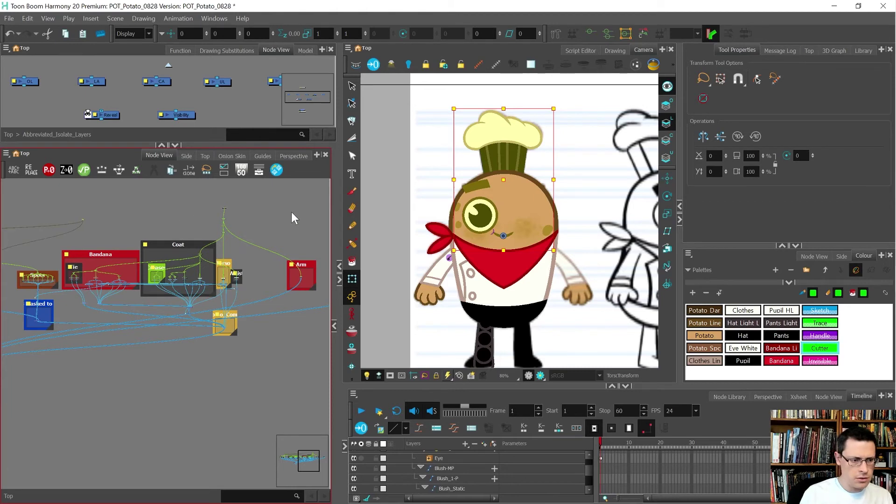
# - Connect the output of the peg directly above Torso_Coat-MP to the new parent peg of the hat and facial features
pyautogui.scroll(4, 224, 223)
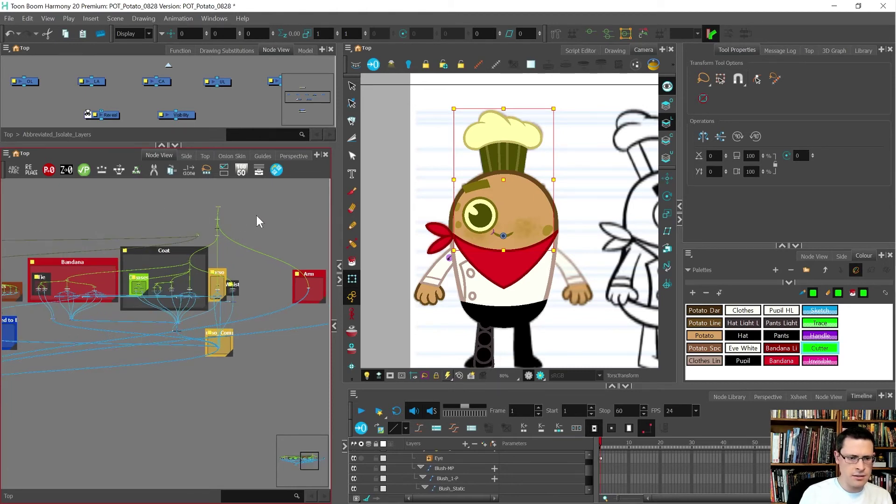
pyautogui.scroll(3, 210, 229)
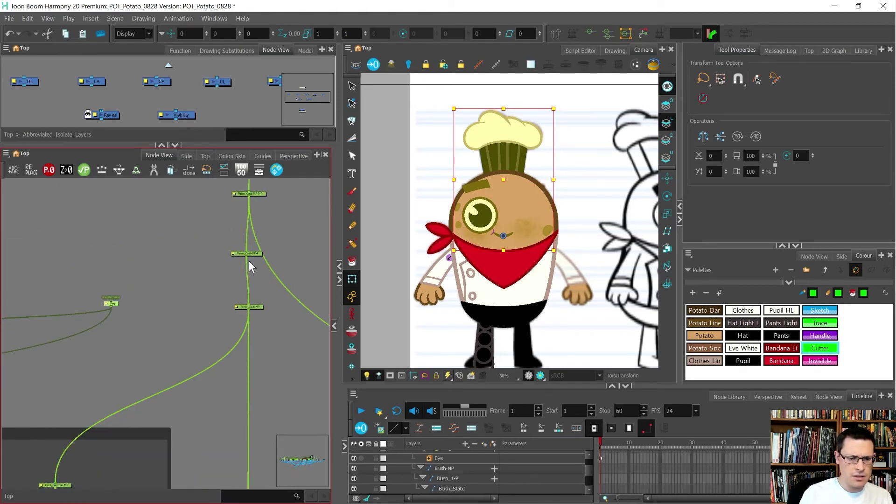
pyautogui.click(263, 275)
pyautogui.moveTo(246, 254); pyautogui.dragTo(112, 302)
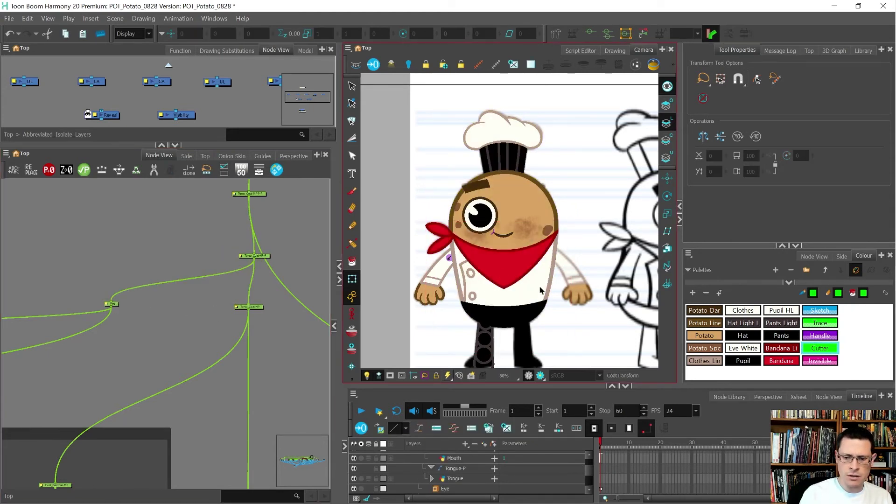
# - Test-move the torso and coat, and the parent peg that also carries the hat and face, in the Camera view, undoing each move
pyautogui.click(533, 252)
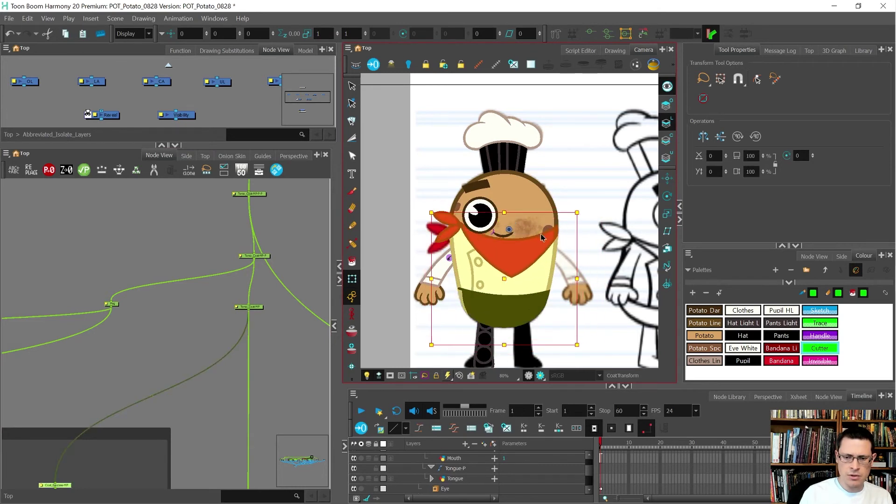
pyautogui.moveTo(535, 239); pyautogui.dragTo(564, 239)
pyautogui.hotkey('ctrl', 'z')
pyautogui.press('b')
pyautogui.moveTo(504, 224); pyautogui.dragTo(554, 236)
pyautogui.hotkey('ctrl', 'z')
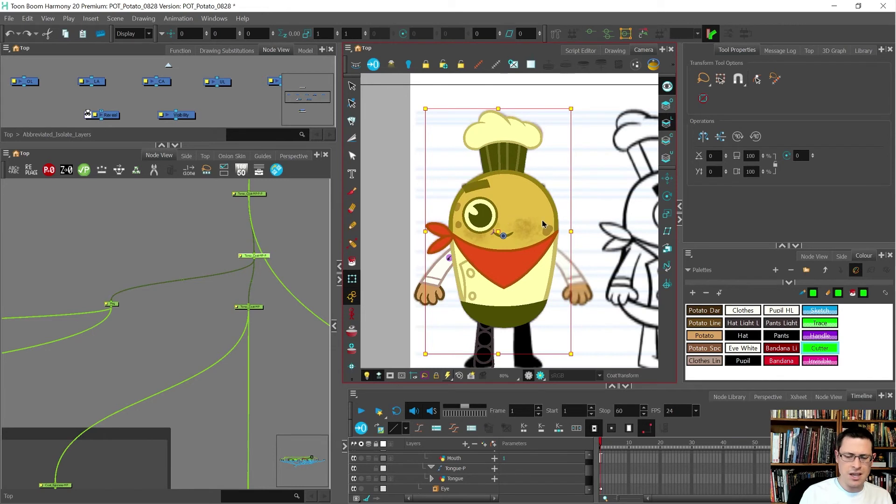
# - Connect the topmost peg above the torso, coat and arm directly to the hat's top peg
pyautogui.hotkey('shift', 'b')
pyautogui.moveTo(536, 208)
pyautogui.mouseDown()
pyautogui.moveTo(569, 212)
pyautogui.moveTo(532, 210)
pyautogui.moveTo(536, 200)
pyautogui.mouseUp()
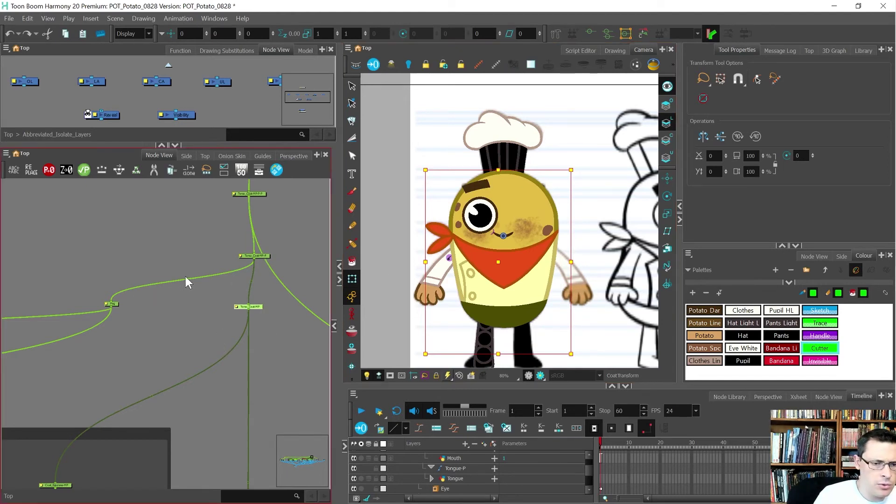
pyautogui.scroll(-3, 184, 278)
pyautogui.scroll(4, 219, 246)
pyautogui.moveTo(240, 240); pyautogui.dragTo(170, 209)
pyautogui.scroll(-4, 192, 289)
pyautogui.scroll(2, 199, 231)
pyautogui.moveTo(196, 219); pyautogui.dragTo(129, 234)
pyautogui.scroll(-6, 214, 228)
pyautogui.scroll(2, 129, 234)
pyautogui.scroll(4, 128, 301)
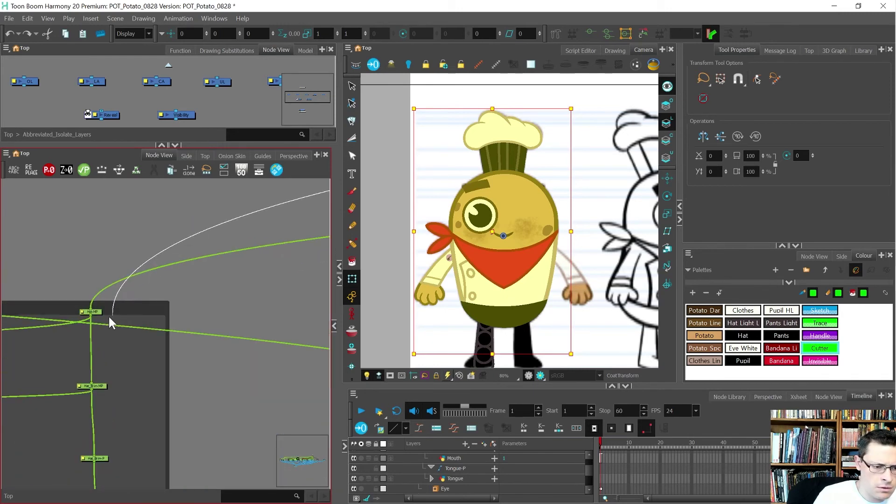
pyautogui.click(91, 315)
pyautogui.scroll(-3, 89, 312)
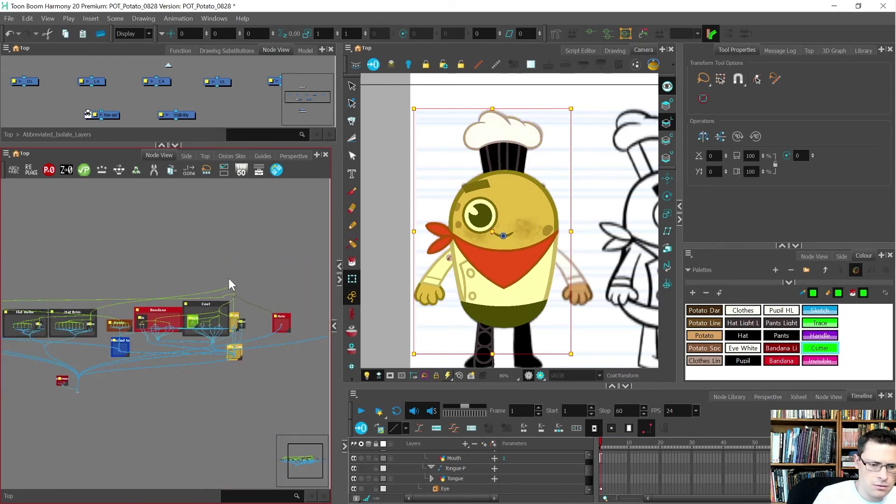
# - Delete the leftover parent peg between the torso and coat hierarchy and the facial features
pyautogui.scroll(5, 296, 287)
pyautogui.moveTo(296, 287); pyautogui.dragTo(254, 298)
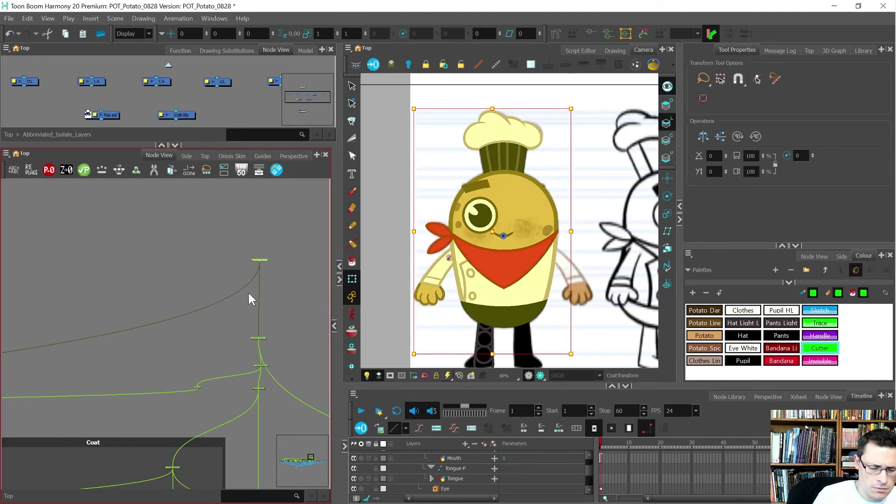
pyautogui.scroll(4, 229, 345)
pyautogui.moveTo(229, 386); pyautogui.dragTo(2, 429)
pyautogui.press('Delete')
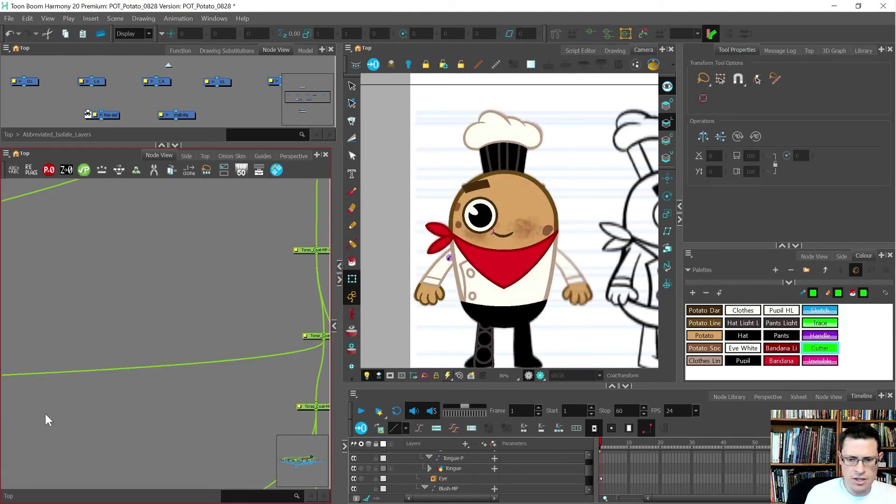
pyautogui.scroll(-4, 80, 397)
pyautogui.scroll(5, 196, 375)
pyautogui.scroll(-3, 112, 388)
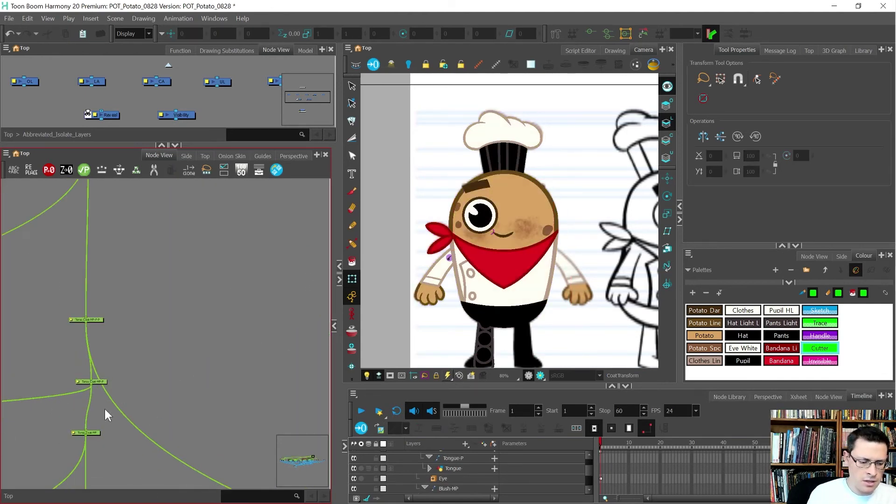
# - Test-move the successive pegs above Torso_Coat-MP in the Camera view, undoing the moves
pyautogui.click(80, 434)
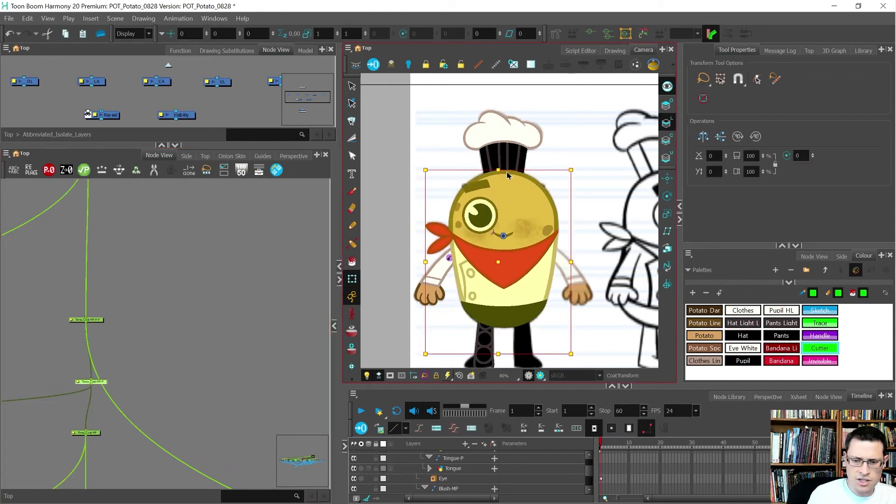
pyautogui.hotkey('ctrl', 'z')
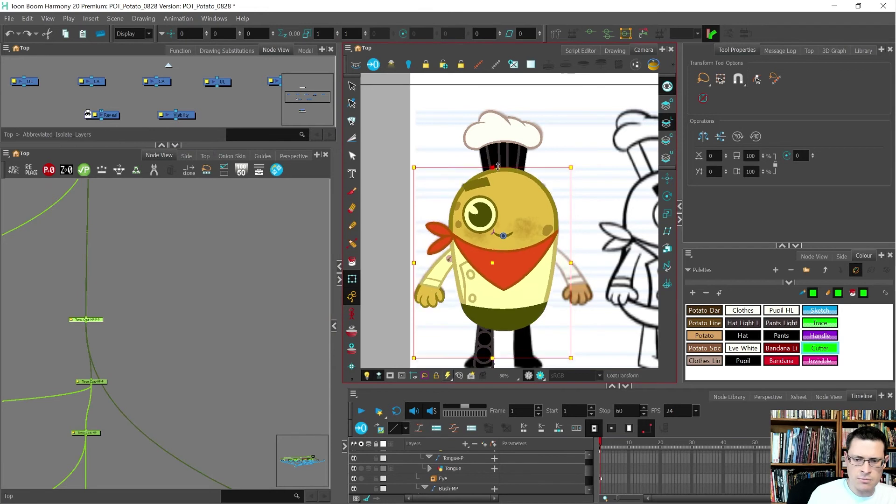
pyautogui.click(497, 170)
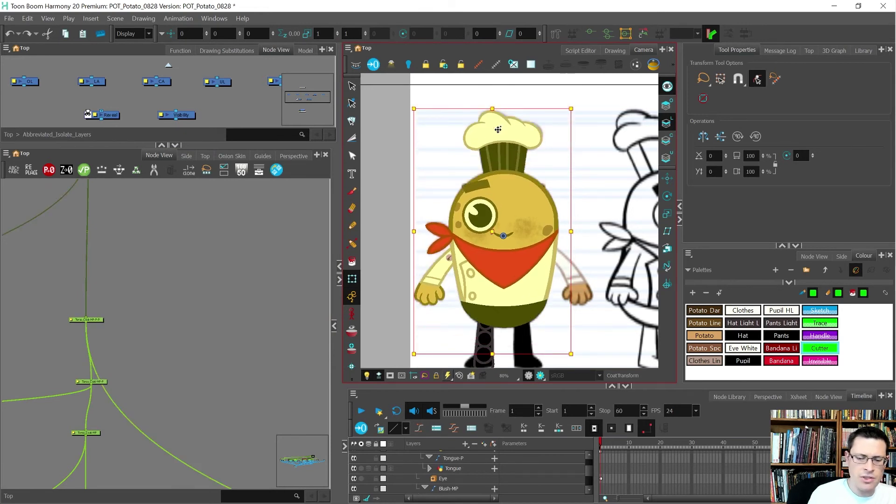
# - Parent the leg and the topmost body peg to a new master peg placed at the top of the hierarchy
pyautogui.scroll(-5, 27, 429)
pyautogui.scroll(5, 38, 410)
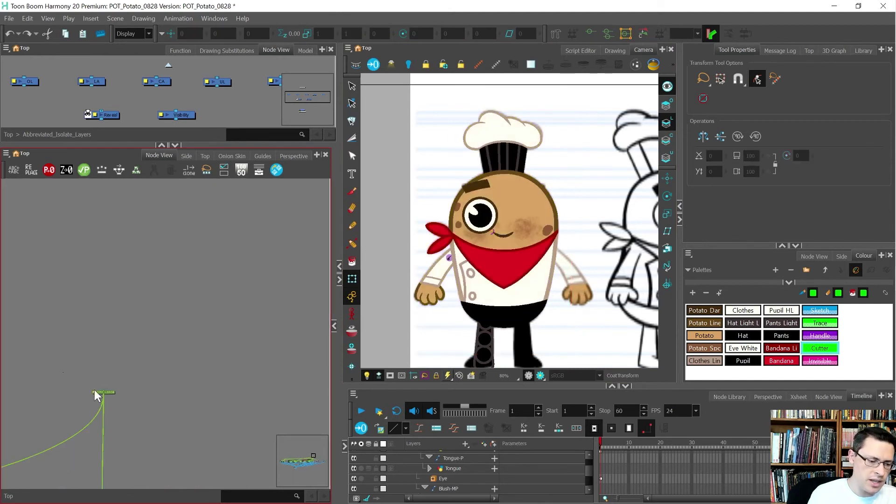
pyautogui.scroll(5, 81, 373)
pyautogui.moveTo(117, 345); pyautogui.dragTo(128, 343)
pyautogui.moveTo(185, 367); pyautogui.dragTo(260, 344)
pyautogui.scroll(-3, 260, 343)
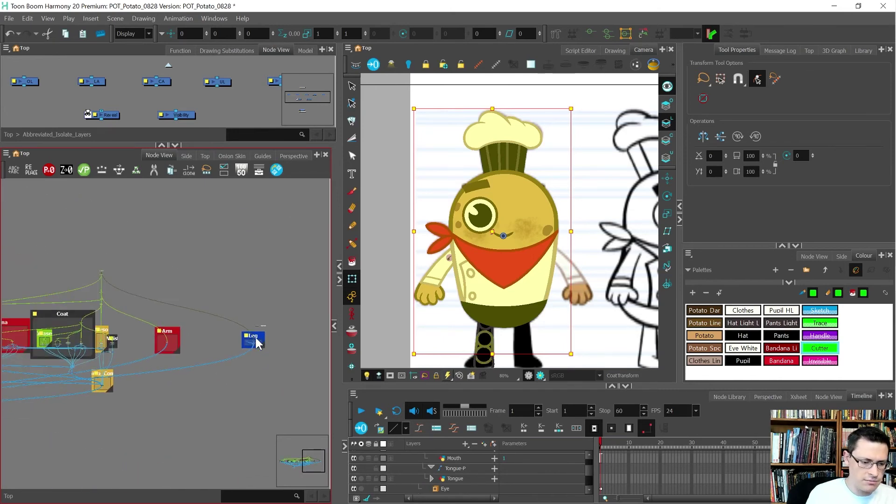
pyautogui.scroll(-2, 217, 277)
pyautogui.moveTo(211, 260); pyautogui.dragTo(175, 273)
pyautogui.scroll(5, 175, 274)
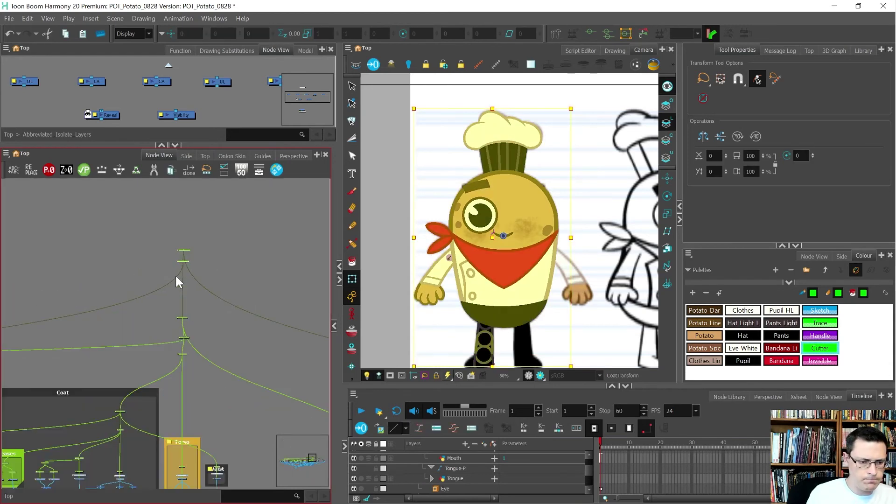
pyautogui.scroll(4, 192, 264)
pyautogui.click(190, 236)
pyautogui.click(173, 217)
pyautogui.scroll(-5, 186, 270)
pyautogui.moveTo(179, 257); pyautogui.dragTo(175, 232)
pyautogui.scroll(-3, 187, 245)
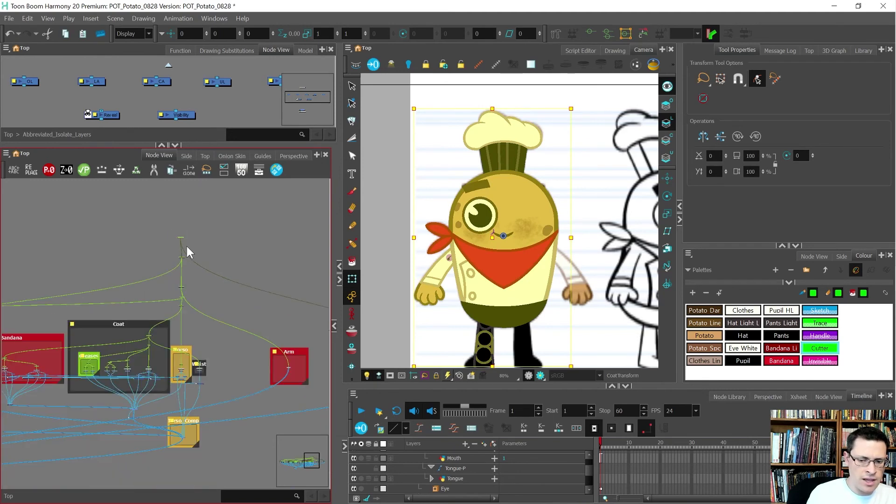
# - Test-move the torso on its own peg in the Camera view and undo the move
pyautogui.scroll(5, 186, 361)
pyautogui.click(159, 371)
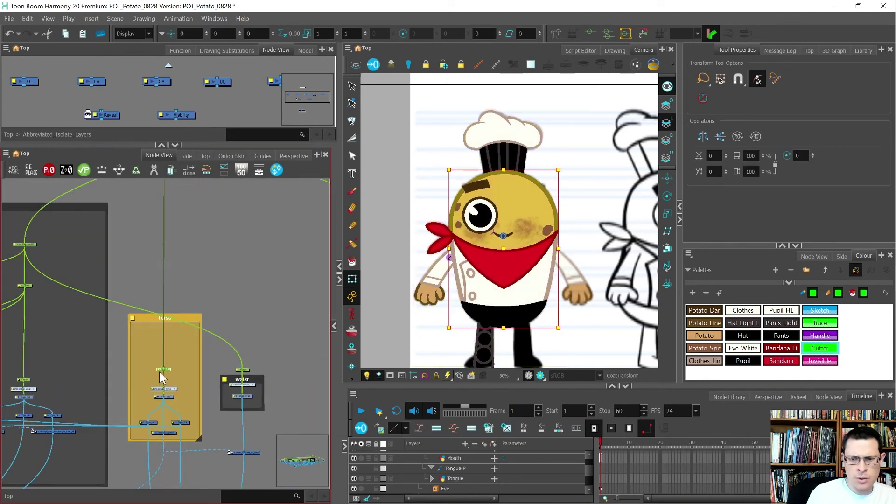
pyautogui.moveTo(501, 168); pyautogui.dragTo(505, 179)
pyautogui.hotkey('ctrl', 'z')
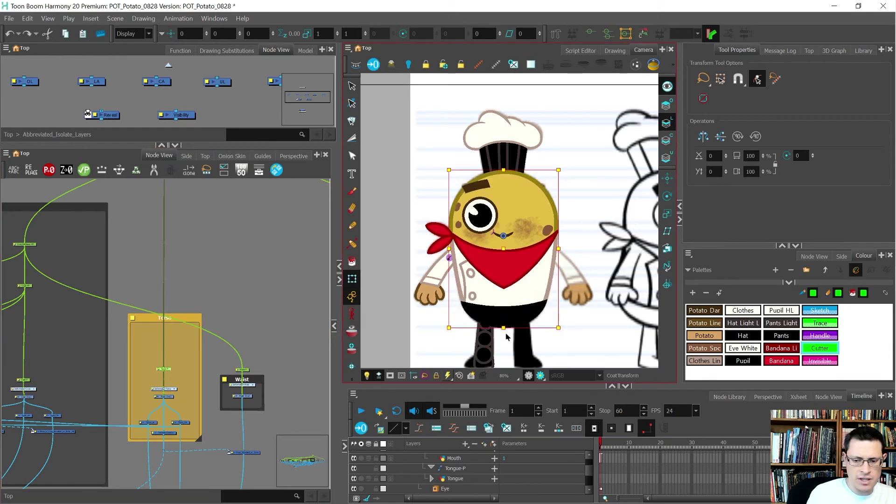
# - Examine the bottom edge of the torso and the layer properties of the Torso-P peg
pyautogui.scroll(5, 506, 332)
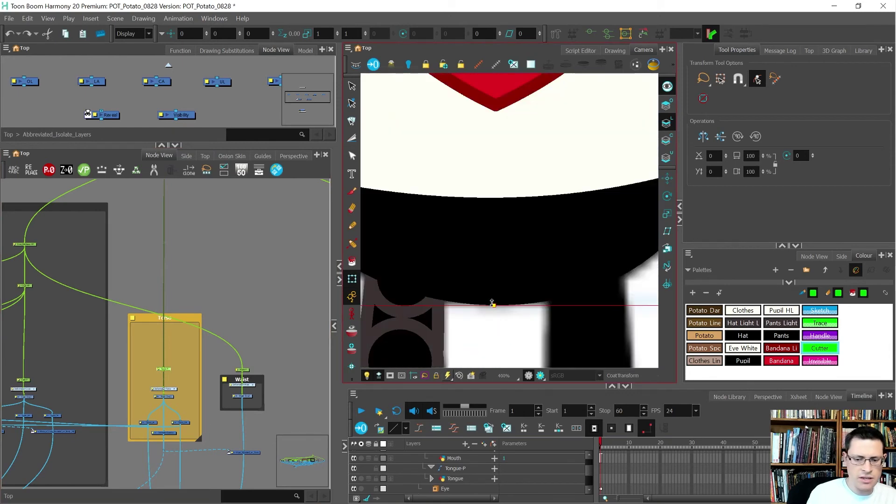
pyautogui.scroll(2, 143, 396)
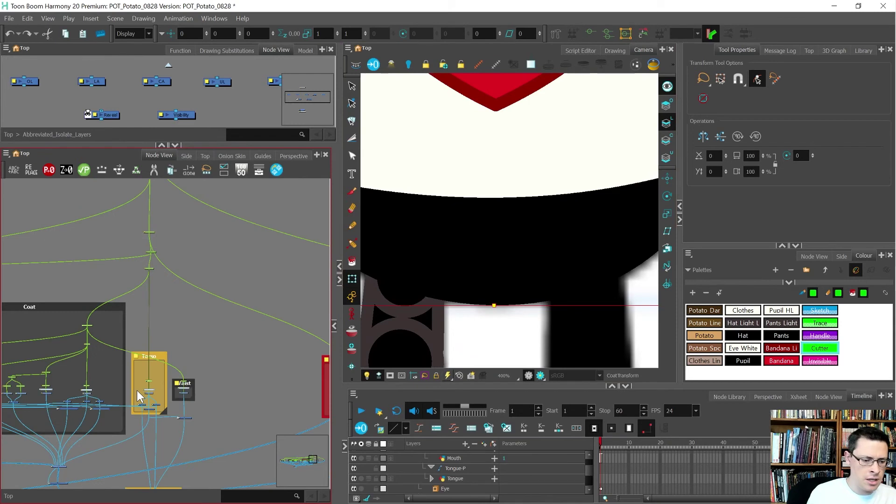
pyautogui.scroll(3, 156, 396)
pyautogui.moveTo(167, 410); pyautogui.dragTo(94, 439)
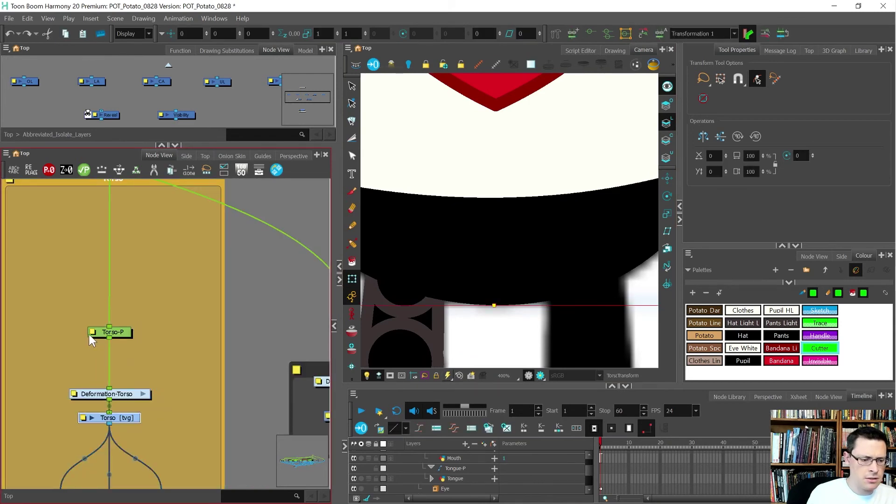
pyautogui.click(90, 332)
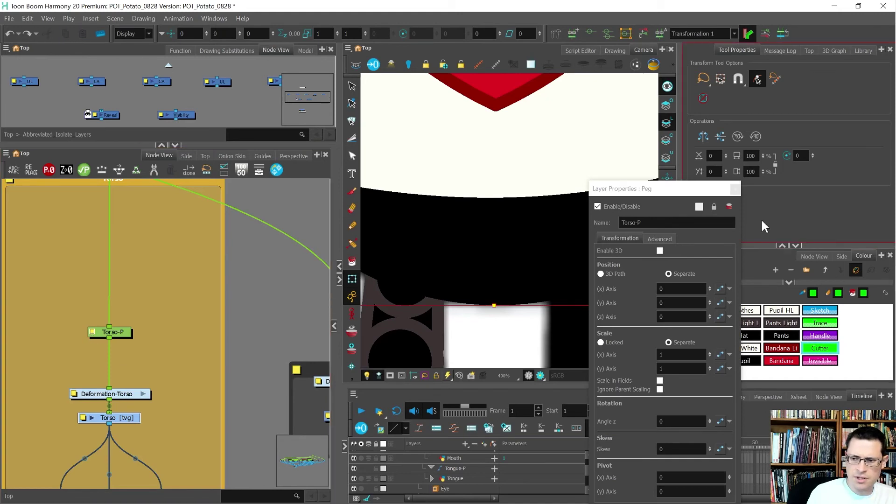
pyautogui.click(735, 190)
pyautogui.click(137, 435)
pyautogui.click(105, 414)
pyautogui.scroll(-8, 131, 450)
pyautogui.scroll(1, 136, 443)
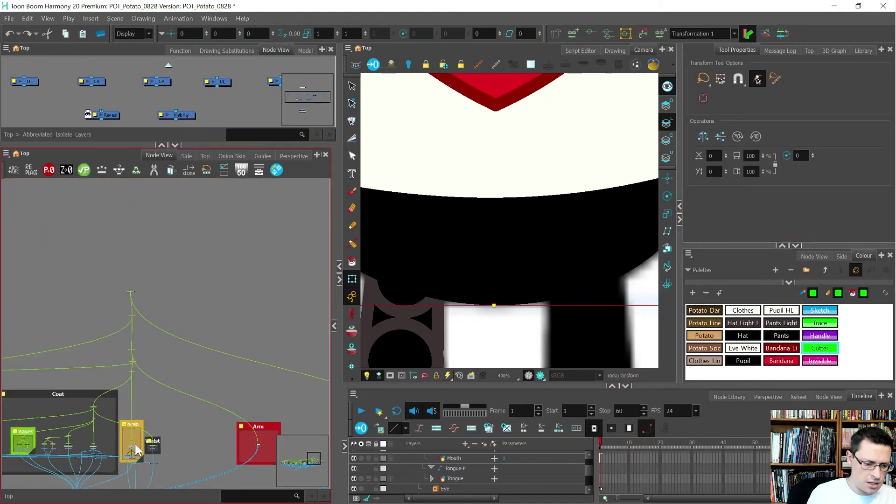
# - Select the chain of pegs above the torso and place their pivot at the bottom centre of the body with the Rotate tool
pyautogui.moveTo(138, 443); pyautogui.dragTo(120, 301)
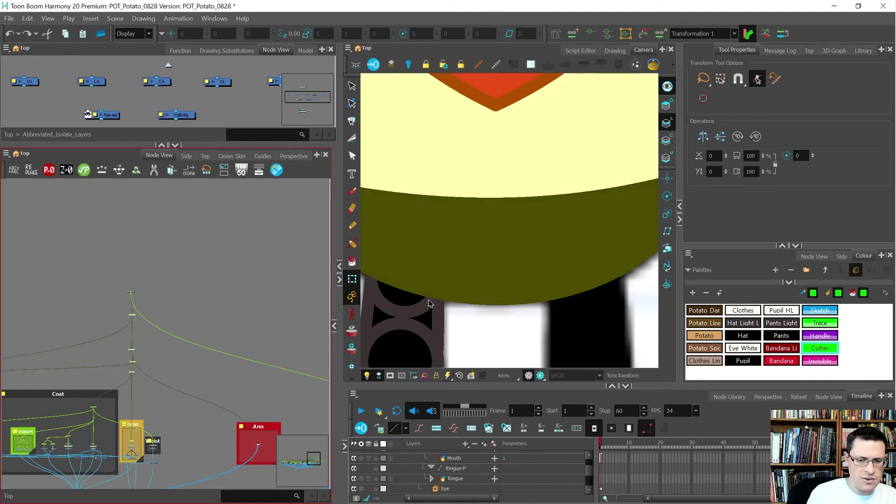
pyautogui.scroll(-6, 460, 305)
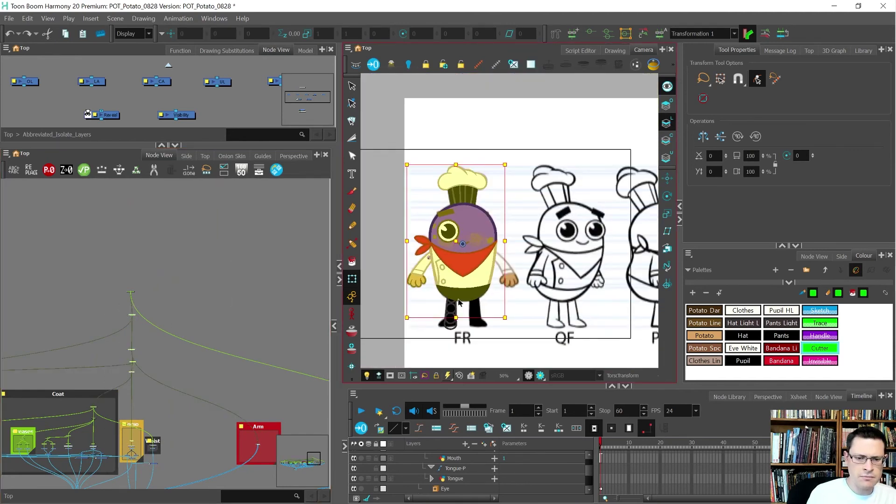
pyautogui.scroll(2, 459, 302)
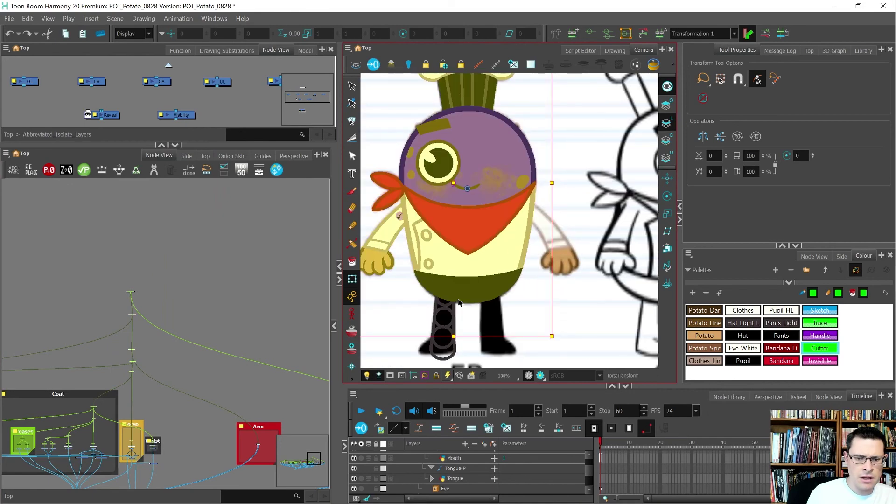
pyautogui.click(668, 196)
pyautogui.moveTo(467, 189); pyautogui.dragTo(462, 303)
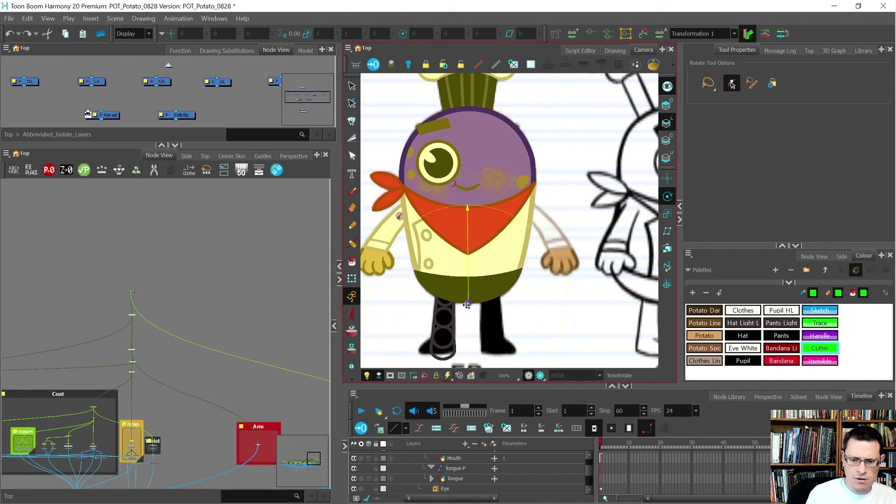
pyautogui.scroll(6, 463, 303)
pyautogui.moveTo(468, 297); pyautogui.dragTo(480, 304)
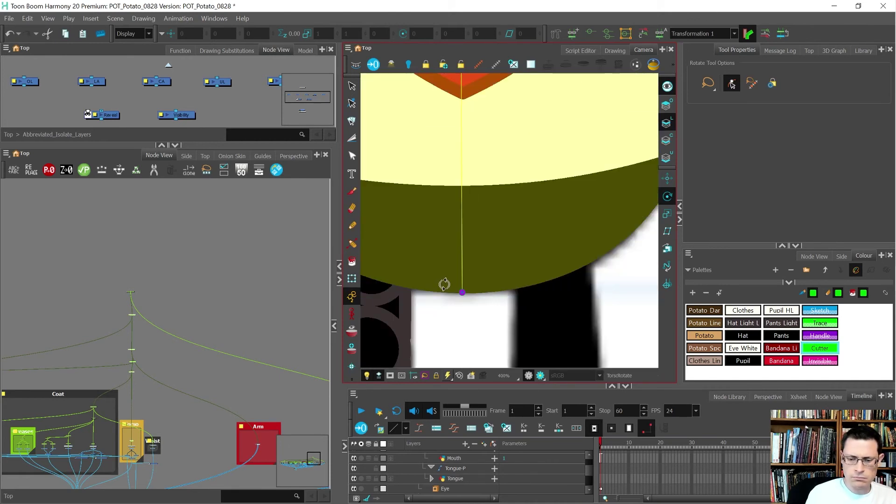
pyautogui.scroll(-4, 480, 303)
pyautogui.scroll(-2, 449, 295)
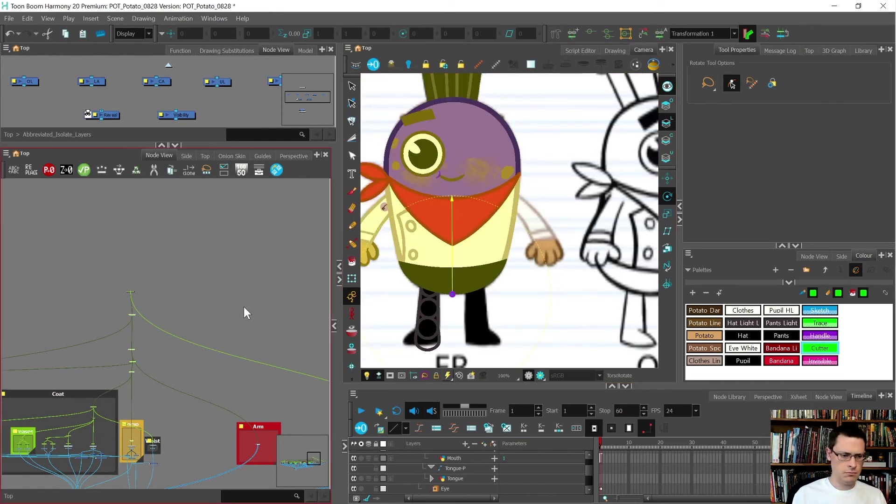
# - Test-move and skew the whole upper body from the peg just below the top master, undoing both changes
pyautogui.click(223, 293)
pyautogui.click(132, 315)
pyautogui.click(116, 323)
pyautogui.click(132, 314)
pyautogui.hotkey('shift', 't')
pyautogui.scroll(-2, 515, 276)
pyautogui.moveTo(488, 212); pyautogui.dragTo(489, 173)
pyautogui.hotkey('ctrl', 'z')
pyautogui.moveTo(479, 133); pyautogui.dragTo(468, 115)
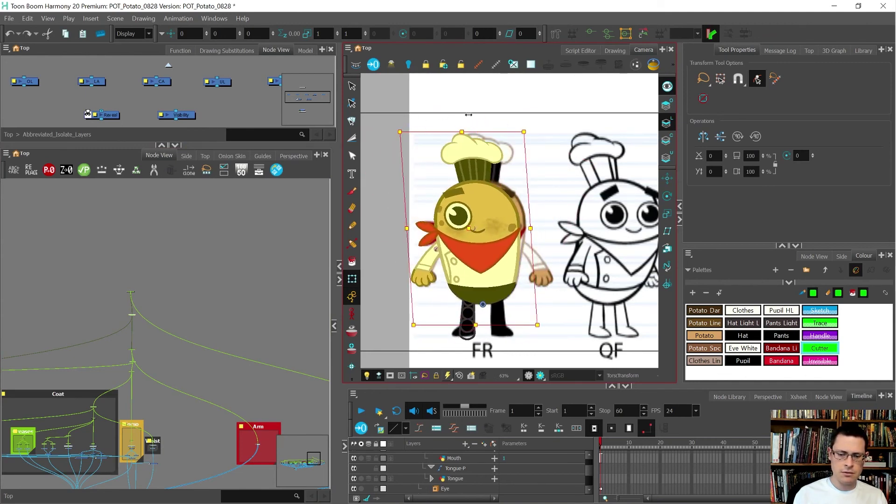
pyautogui.hotkey('ctrl', 'z')
# - Select the Cheek-P peg and move its pivot to the corner of the mouth beside the cheek line
pyautogui.scroll(8, 466, 231)
pyautogui.click(447, 239)
pyautogui.scroll(-8, 462, 231)
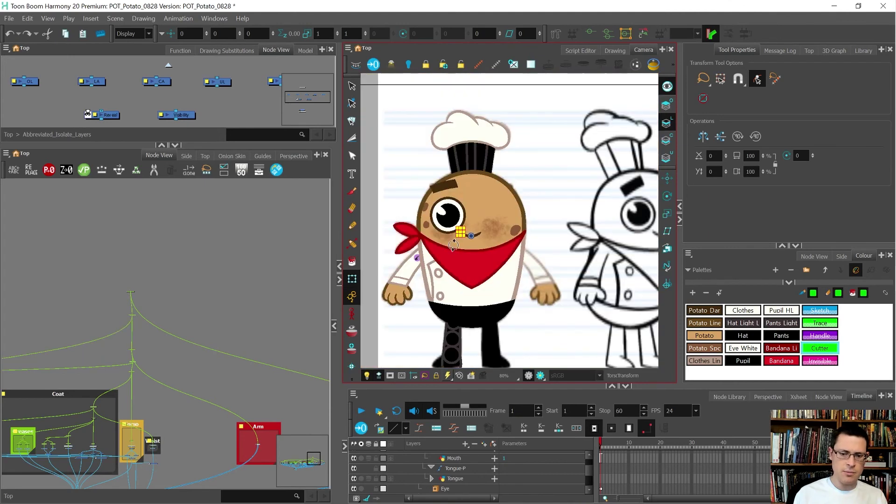
pyautogui.press('o')
pyautogui.scroll(-4, 100, 335)
pyautogui.scroll(6, 107, 340)
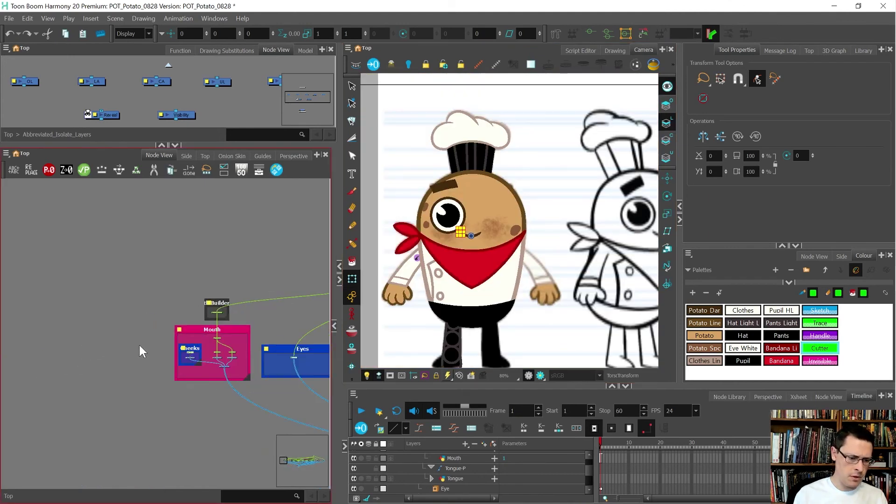
pyautogui.scroll(5, 200, 359)
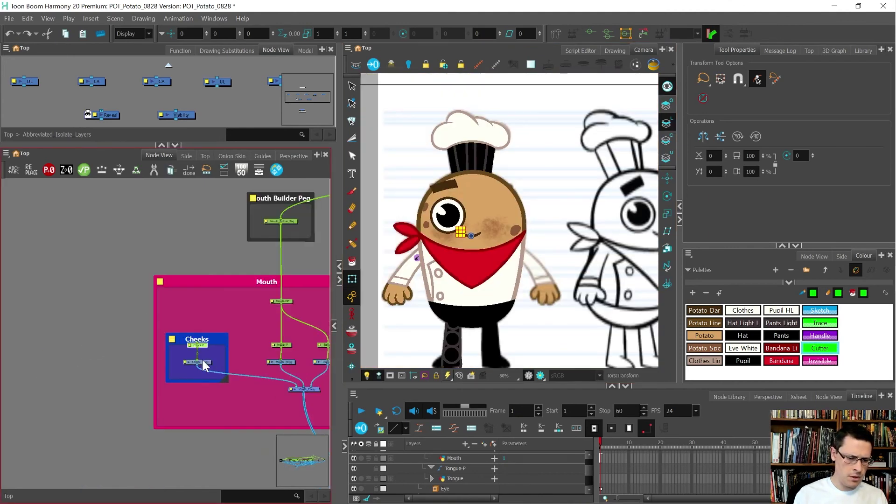
pyautogui.click(191, 332)
pyautogui.scroll(9, 460, 231)
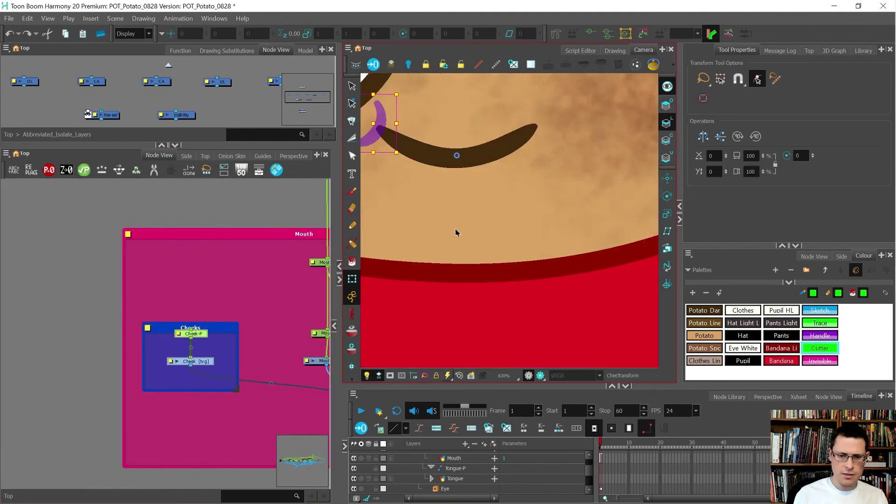
pyautogui.hotkey('alt', '3')
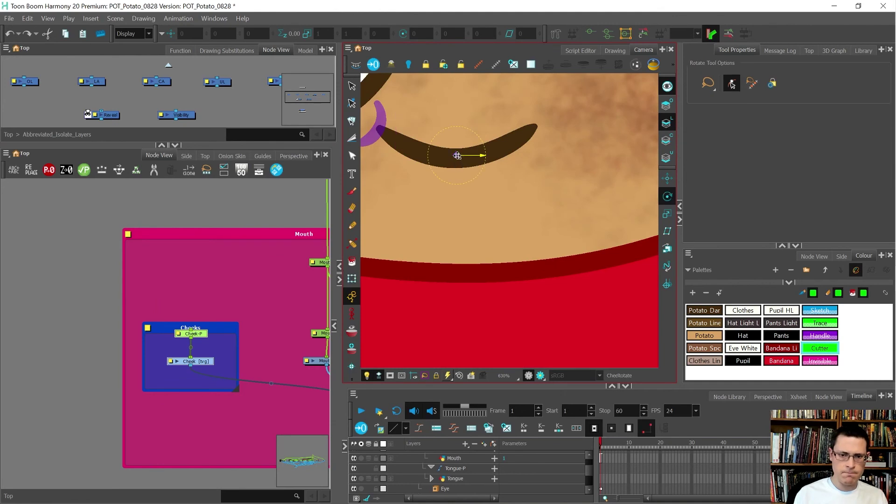
pyautogui.moveTo(457, 155); pyautogui.dragTo(379, 128)
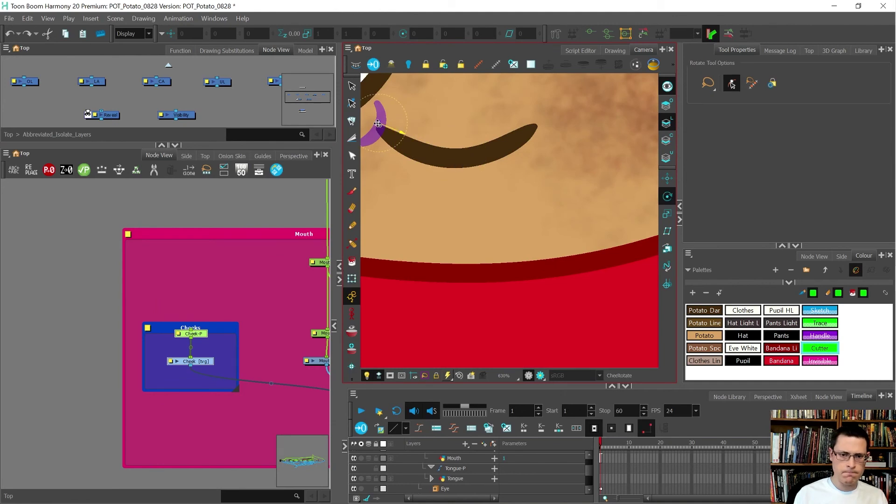
pyautogui.scroll(-3, 63, 356)
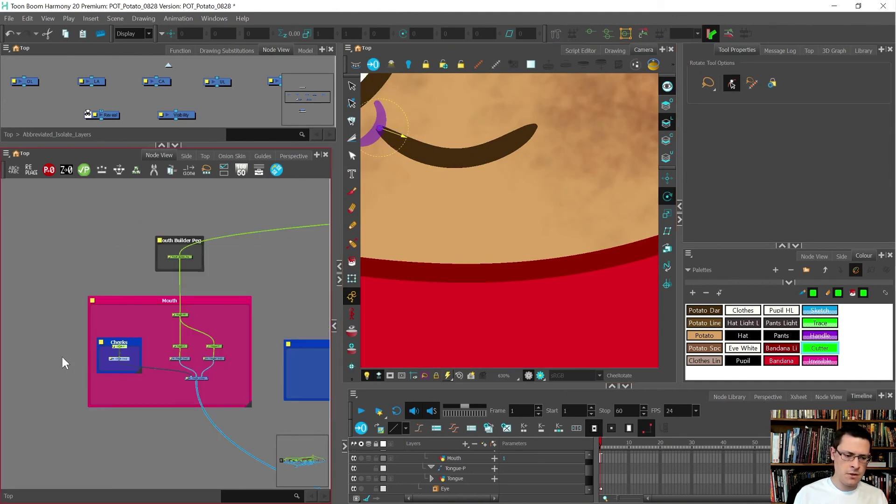
pyautogui.scroll(-2, 100, 337)
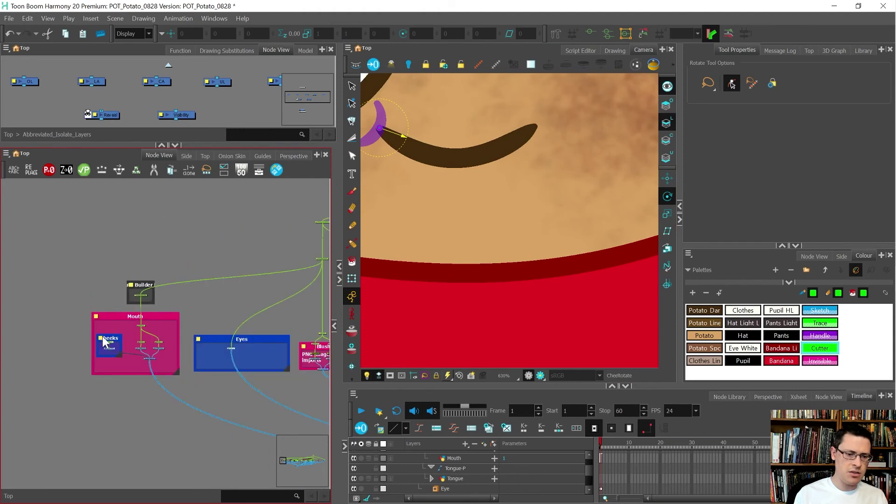
# - Connect the Mouth-MP peg to the Cheek-P peg inside the Cheeks group
pyautogui.scroll(4, 322, 260)
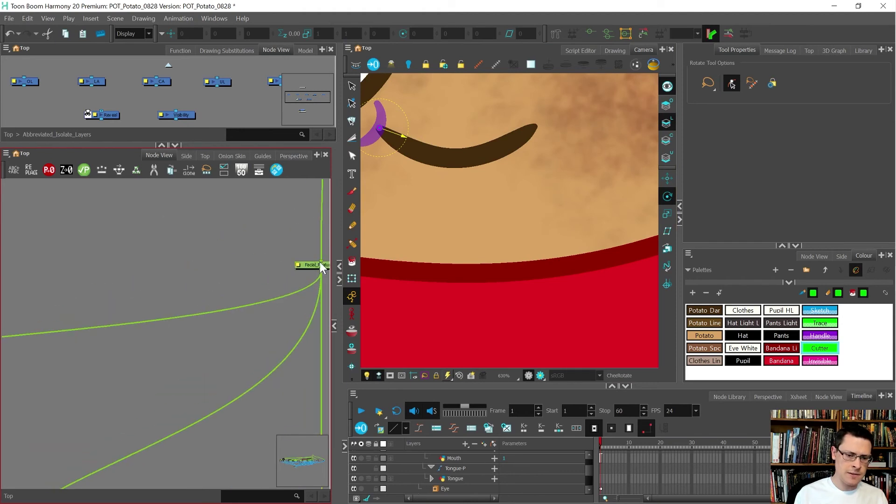
pyautogui.scroll(-4, 272, 260)
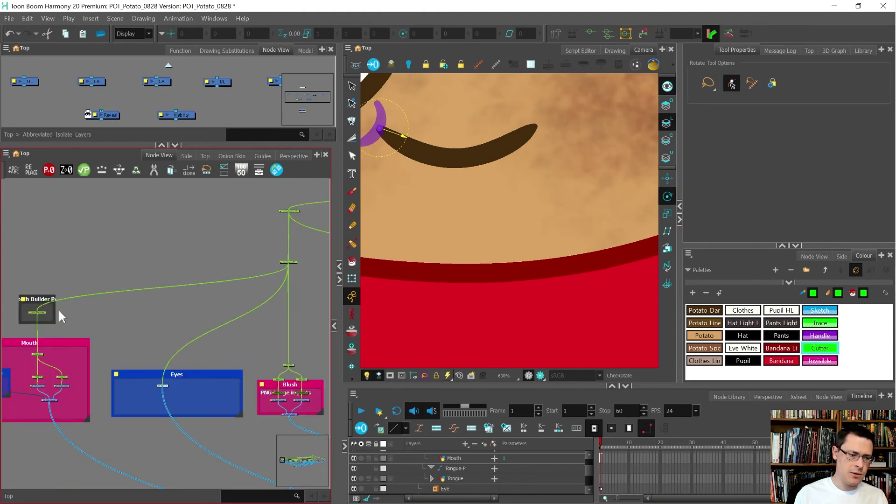
pyautogui.scroll(4, 35, 313)
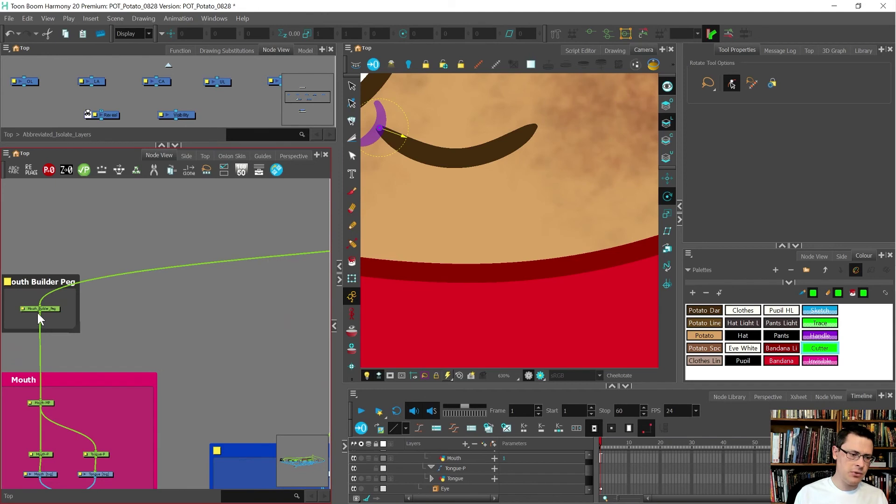
pyautogui.scroll(-2, 128, 354)
pyautogui.scroll(2, 50, 407)
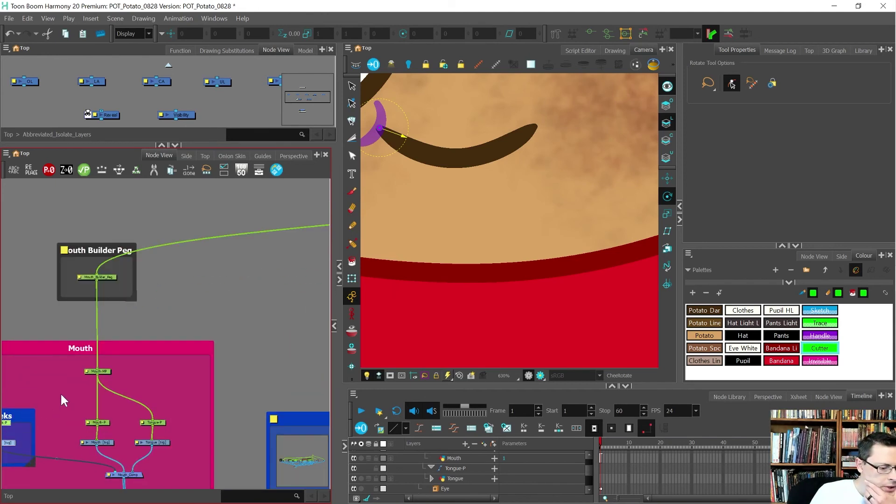
pyautogui.moveTo(97, 373); pyautogui.dragTo(57, 409)
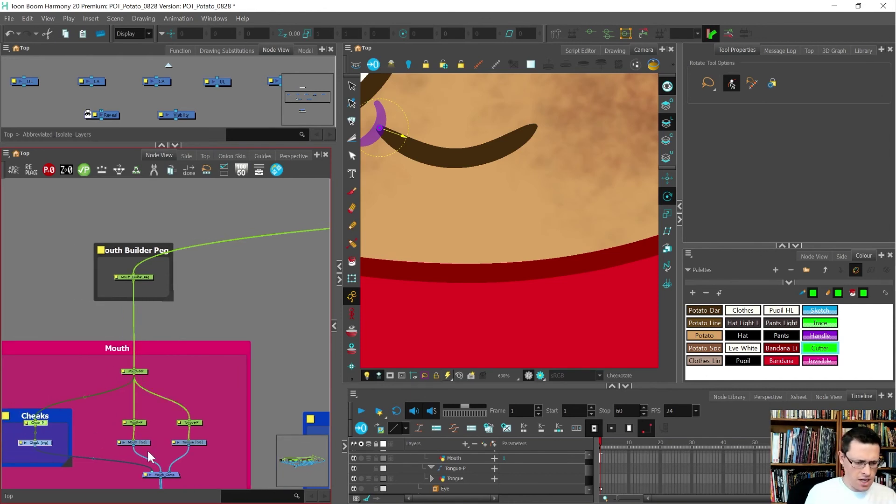
# - Select the mouth drawing with the chain of mouth pegs above it and move their pivot to the middle of the mouth line's upper edge
pyautogui.moveTo(148, 451); pyautogui.dragTo(112, 347)
pyautogui.moveTo(106, 262); pyautogui.dragTo(109, 265)
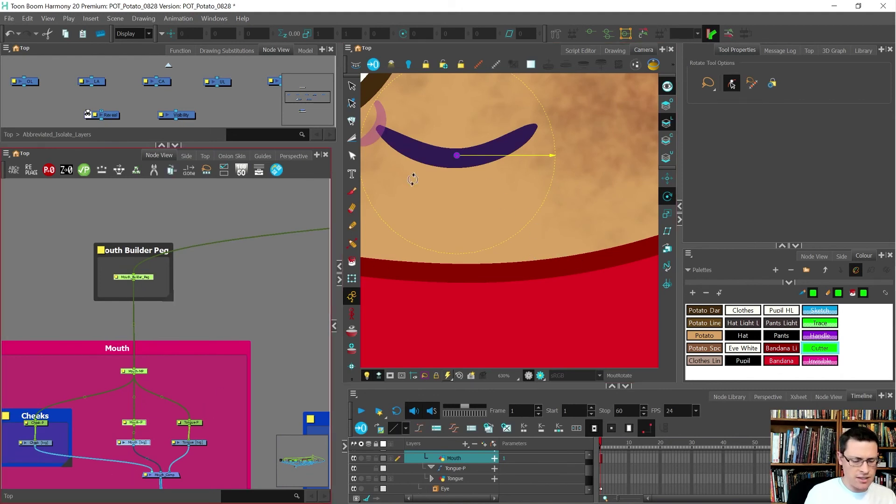
pyautogui.scroll(3, 457, 154)
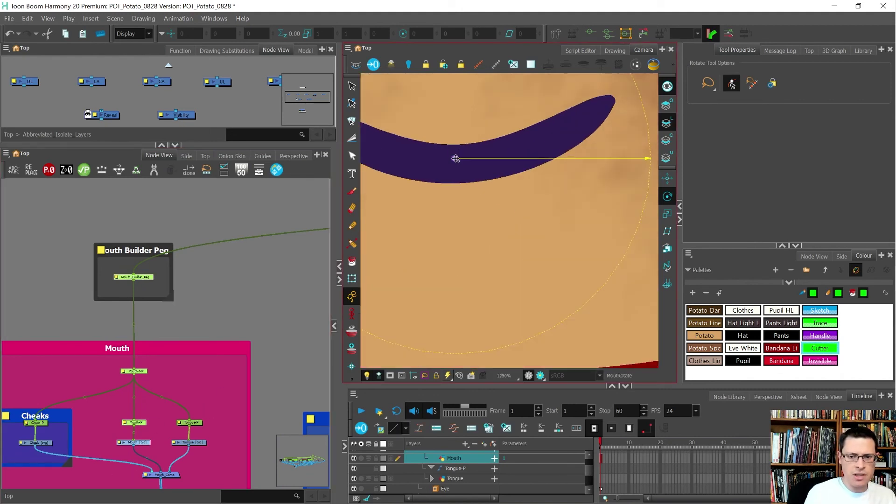
pyautogui.moveTo(455, 159); pyautogui.dragTo(454, 146)
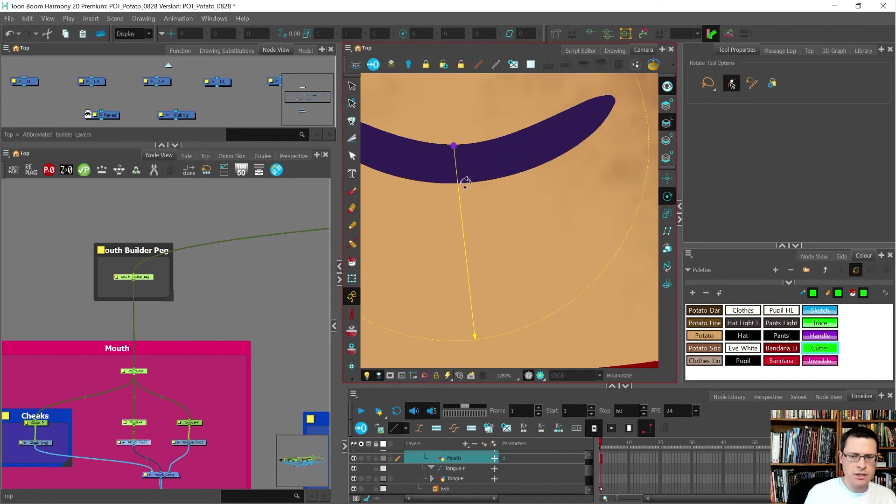
# - Select the Tongue-P peg with its tongue drawing and move their pivot to the middle of the mouth line's lower edge
pyautogui.scroll(-5, 465, 181)
pyautogui.moveTo(209, 453); pyautogui.dragTo(181, 388)
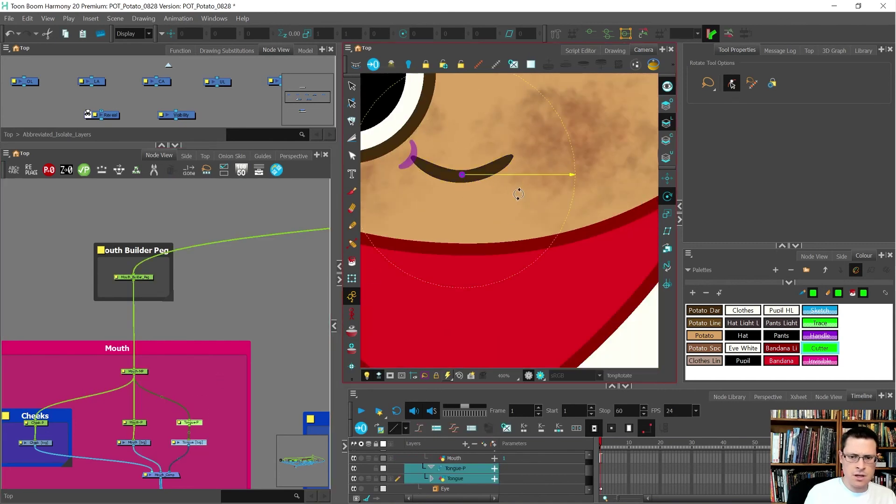
pyautogui.moveTo(461, 174); pyautogui.dragTo(461, 183)
pyautogui.scroll(-6, 468, 203)
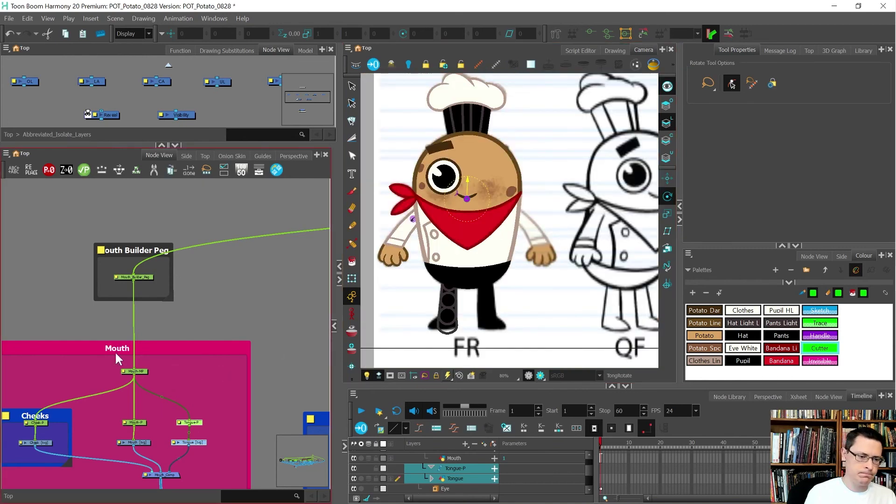
# - Select the Facial_Features-MP peg together with the master peg above it and move their pivot to just below the mouth
pyautogui.scroll(-4, 115, 353)
pyautogui.moveTo(140, 338); pyautogui.dragTo(99, 318)
pyautogui.press('b')
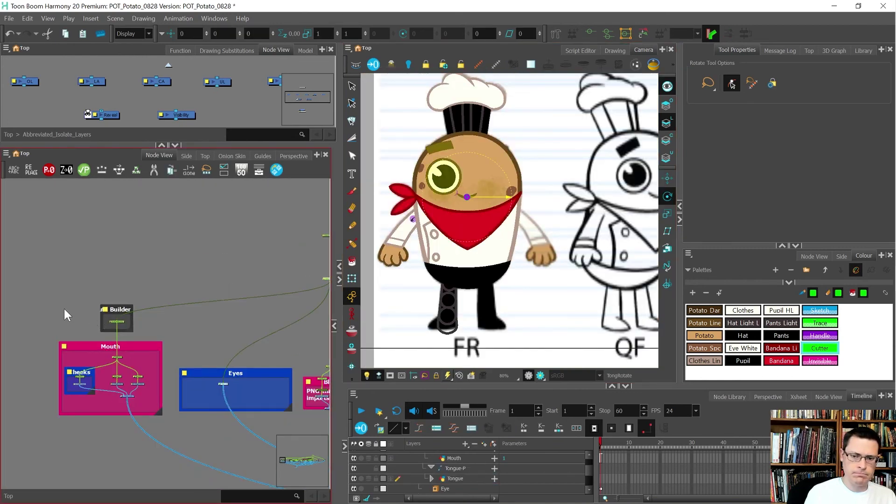
pyautogui.scroll(-4, 64, 309)
pyautogui.scroll(4, 136, 347)
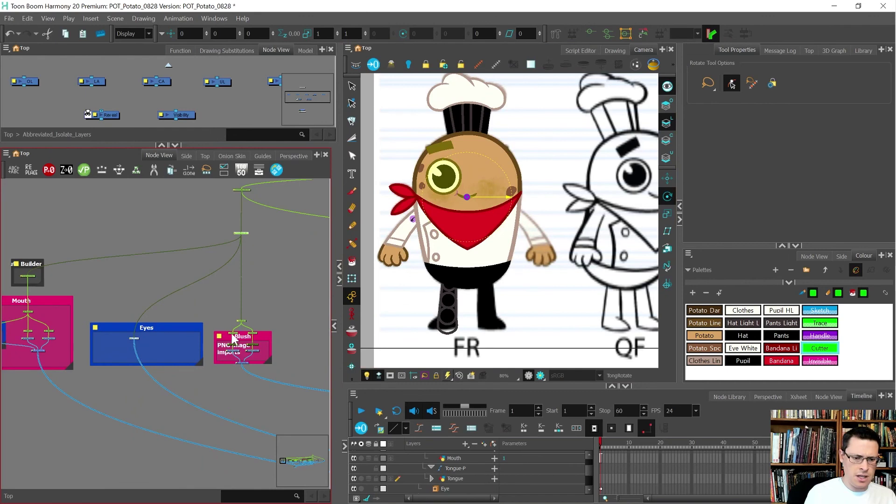
pyautogui.scroll(-3, 146, 319)
pyautogui.scroll(8, 209, 282)
pyautogui.moveTo(204, 274); pyautogui.dragTo(92, 211)
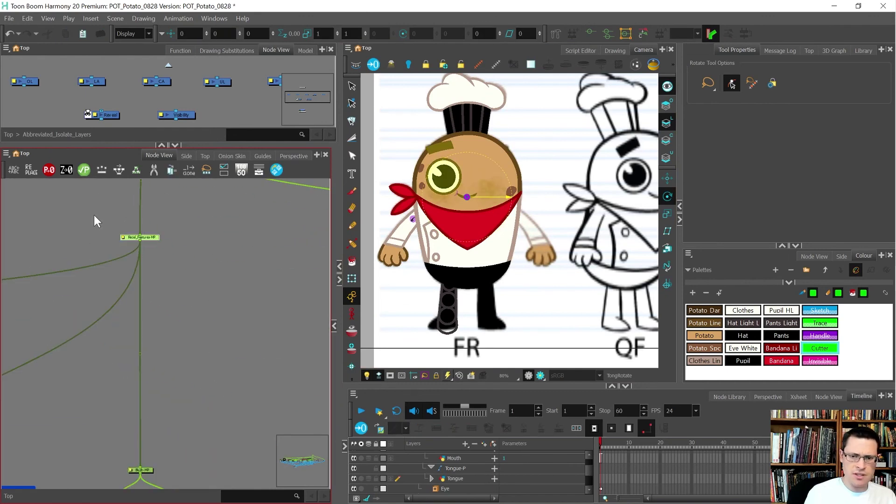
pyautogui.click(115, 250)
pyautogui.scroll(-4, 121, 298)
pyautogui.scroll(4, 137, 250)
pyautogui.click(77, 217)
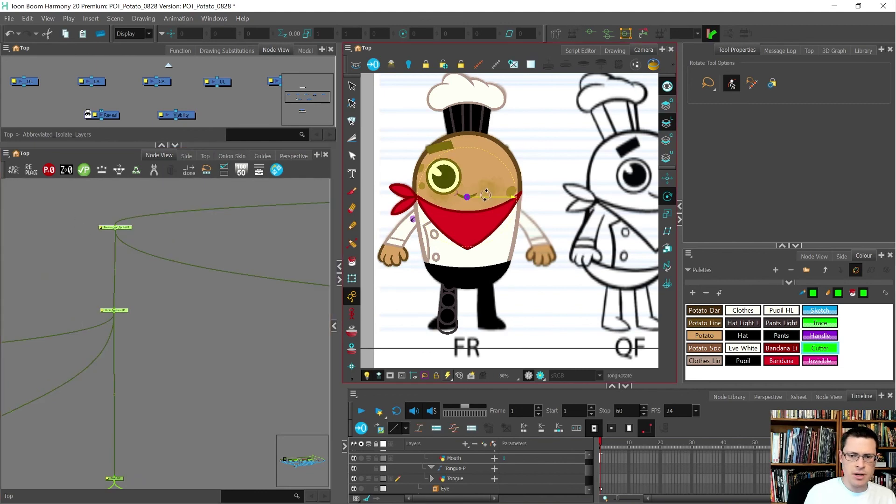
pyautogui.scroll(4, 485, 195)
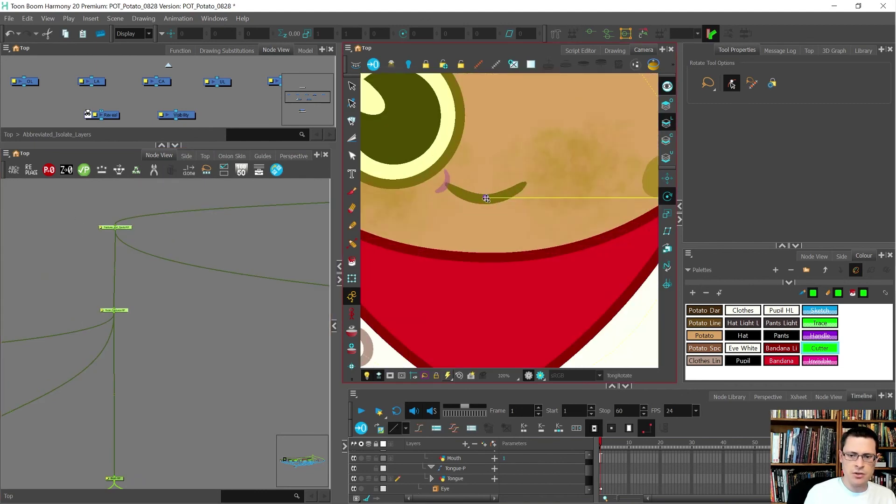
pyautogui.moveTo(486, 198); pyautogui.dragTo(485, 219)
# - Move the pivot of the topmost master peg down to the ground between the feet and save the scene
pyautogui.scroll(-6, 85, 289)
pyautogui.scroll(3, 270, 269)
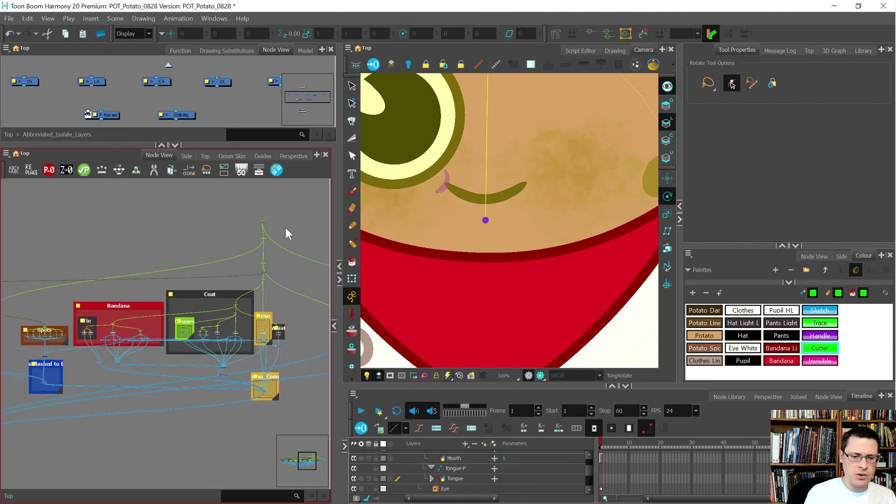
pyautogui.click(263, 222)
pyautogui.scroll(-3, 520, 212)
pyautogui.scroll(1, 507, 235)
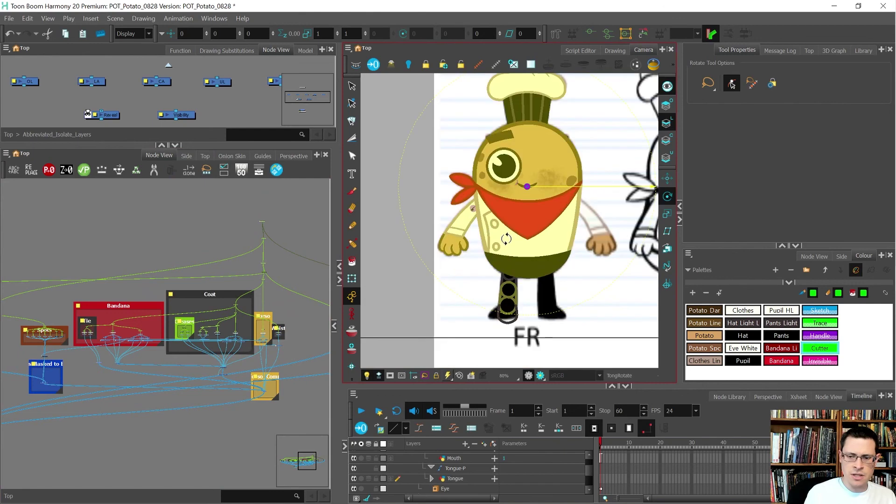
pyautogui.moveTo(527, 187); pyautogui.dragTo(529, 319)
pyautogui.scroll(5, 529, 319)
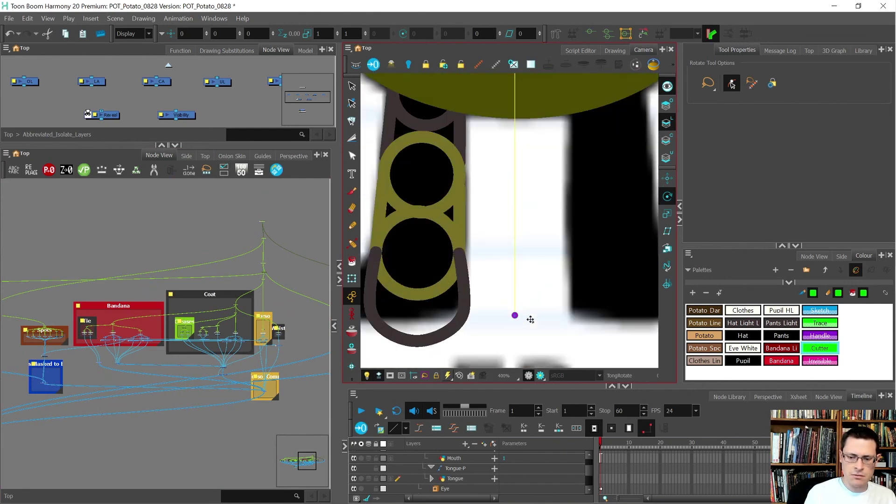
pyautogui.hotkey('ctrl', 's')
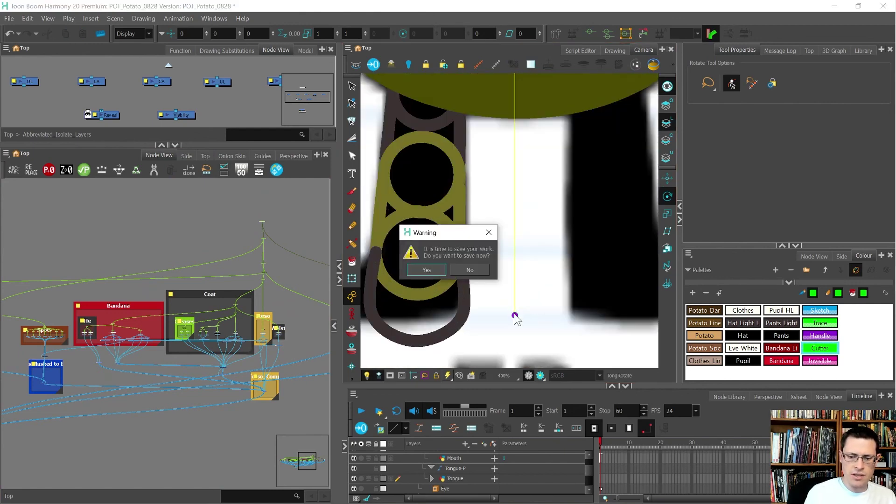
pyautogui.click(438, 275)
# - Rename the topmost peg of the hierarchy as Master-P
pyautogui.scroll(-3, 151, 303)
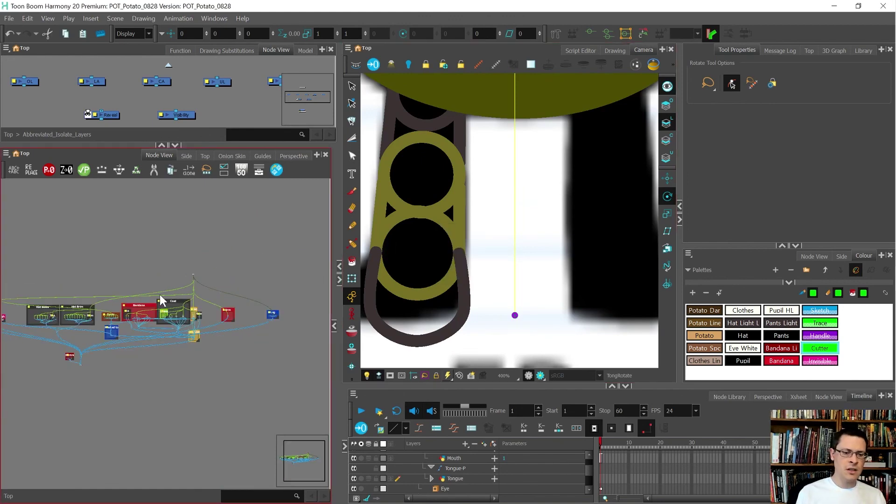
pyautogui.scroll(8, 142, 265)
pyautogui.scroll(2, 138, 278)
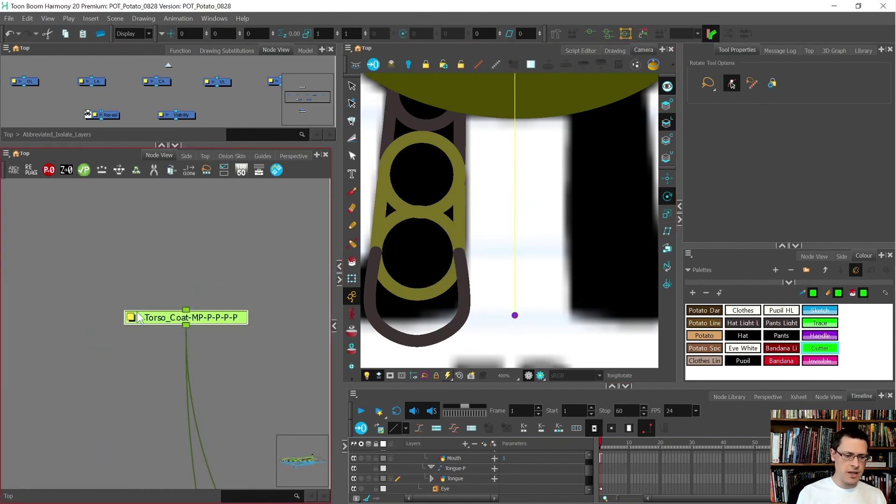
pyautogui.doubleClick(136, 317)
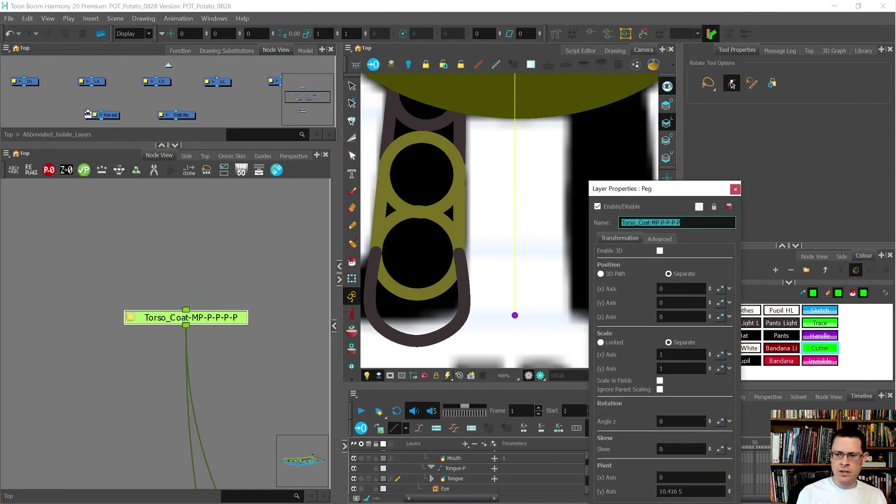
pyautogui.write('Mas')
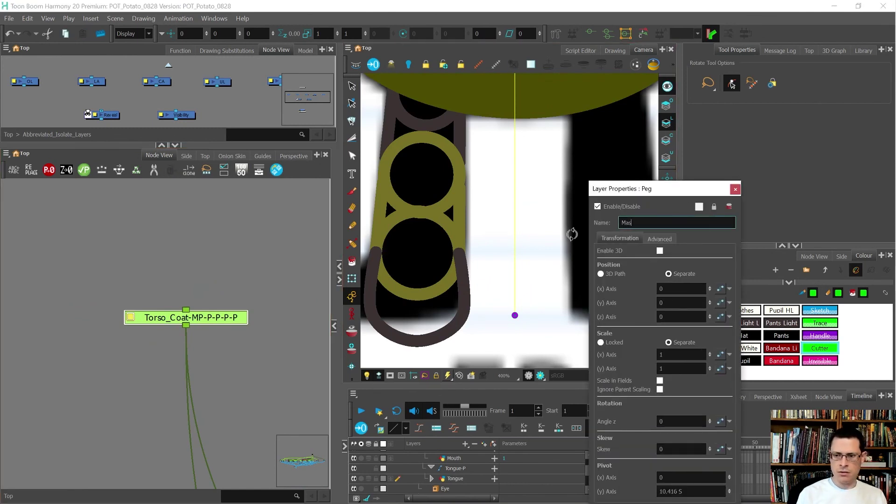
pyautogui.write('ter-P')
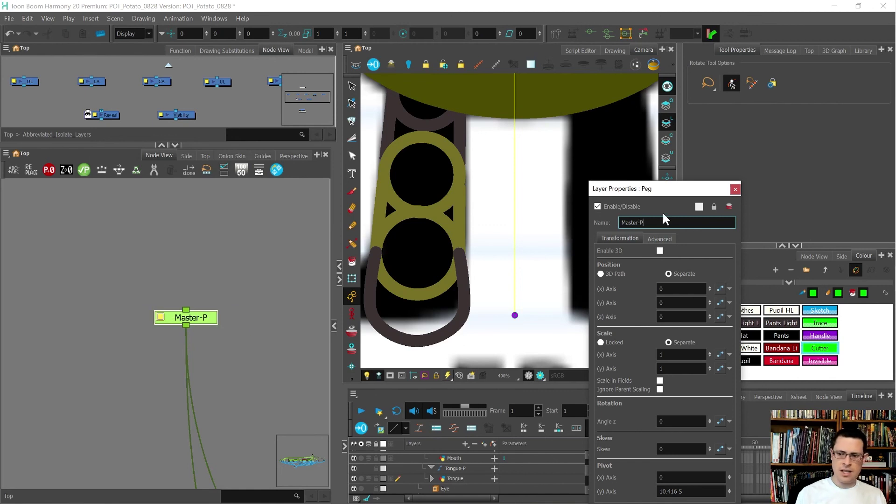
pyautogui.click(736, 189)
# - Add a parent peg above Master-P and name it Scene-P
pyautogui.moveTo(212, 272); pyautogui.dragTo(166, 329)
pyautogui.hotkey('ctrl', 'p')
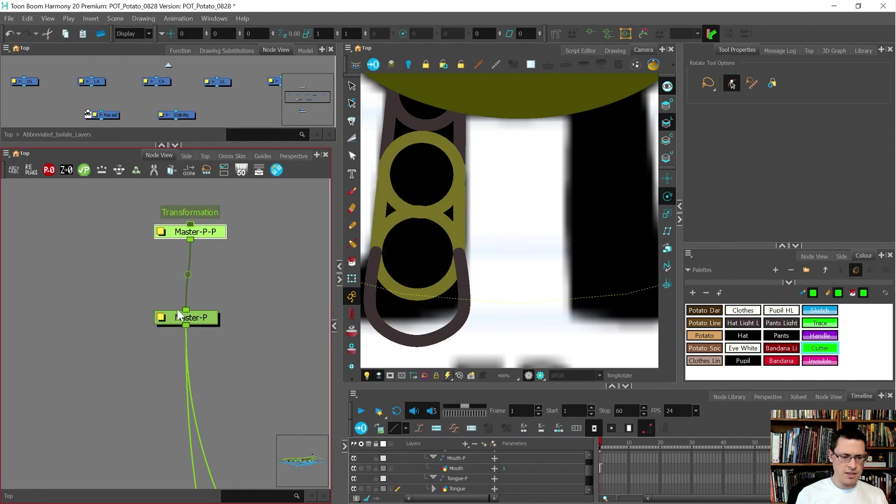
pyautogui.doubleClick(161, 239)
pyautogui.write('Scene-P')
pyautogui.press('Return')
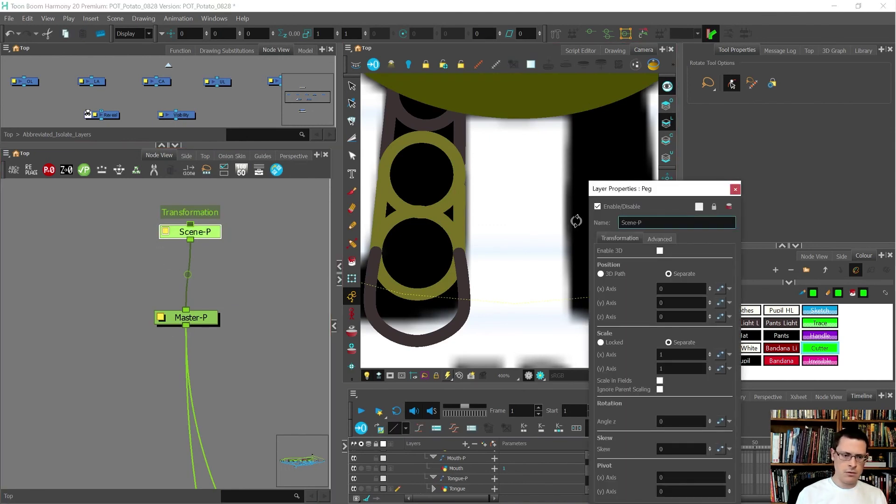
pyautogui.click(735, 189)
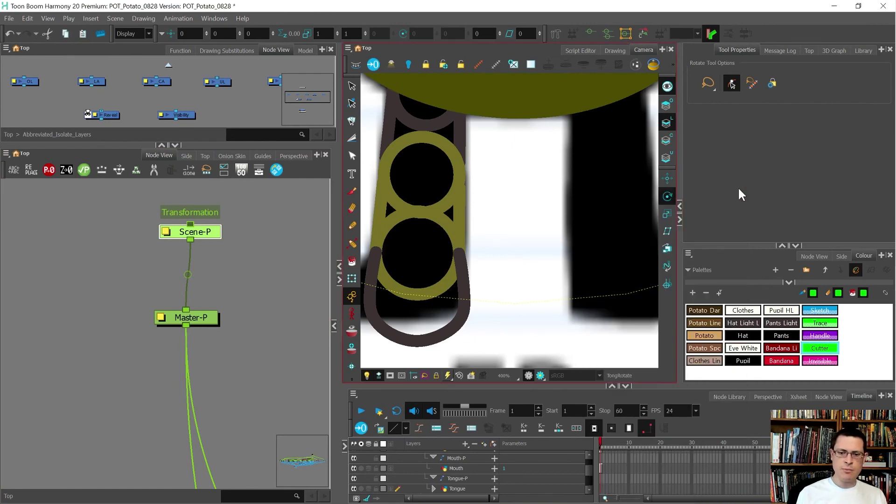
# - Test-enlarge the whole character from the Scene-P peg with the Transform tool
pyautogui.scroll(-6, 491, 267)
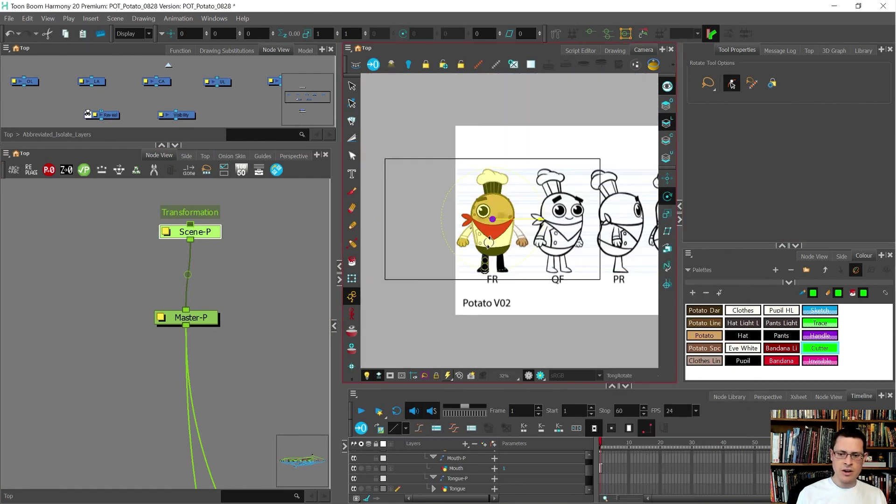
pyautogui.hotkey('shift', 't')
pyautogui.scroll(1, 488, 241)
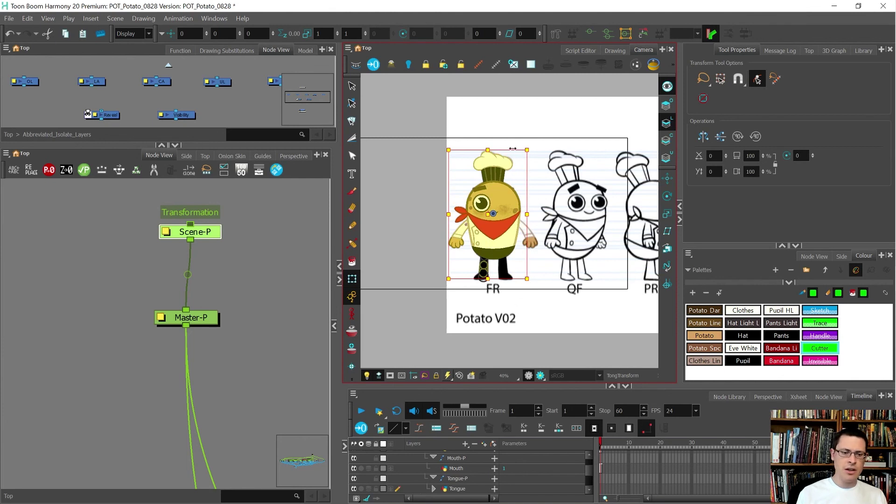
pyautogui.moveTo(525, 150); pyautogui.dragTo(609, 182)
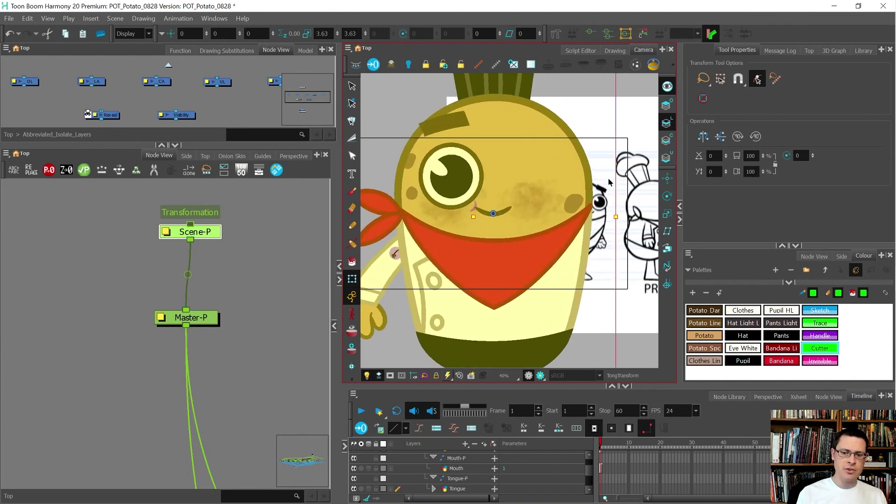
pyautogui.scroll(-3, 485, 227)
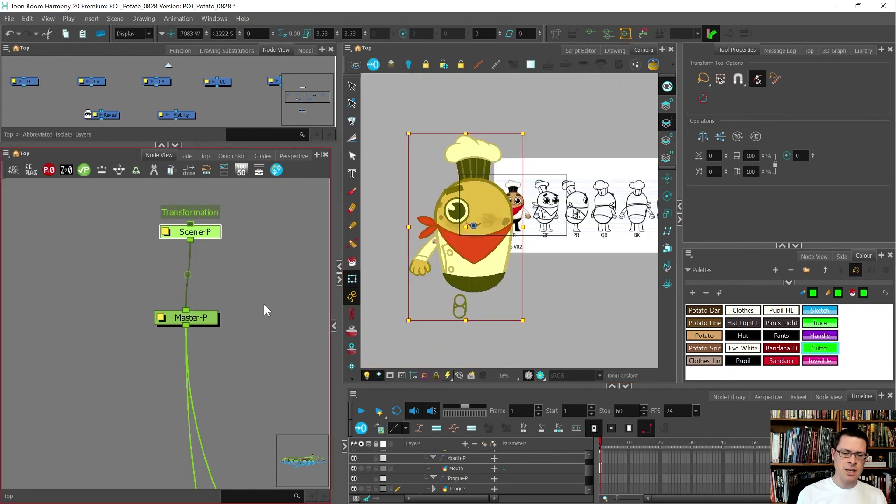
# - Test-move the enlarged character from the Master-P peg and undo the test transformations
pyautogui.click(240, 295)
pyautogui.click(201, 318)
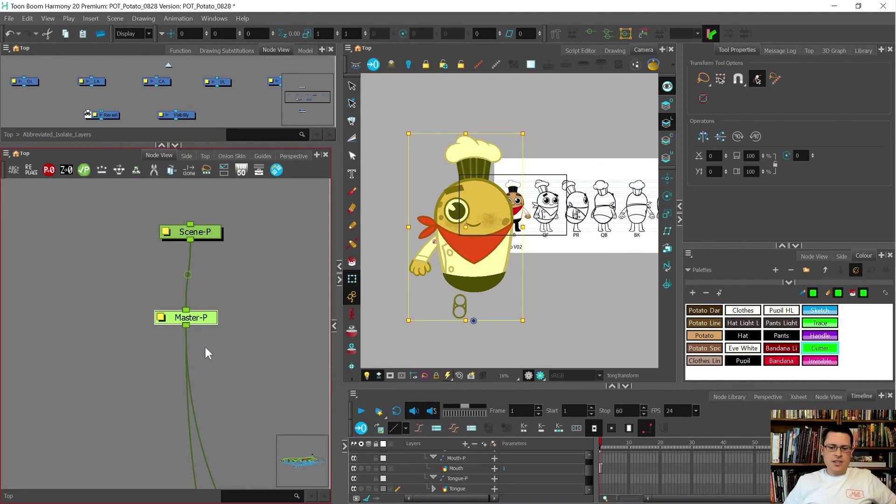
pyautogui.moveTo(470, 214); pyautogui.dragTo(510, 193)
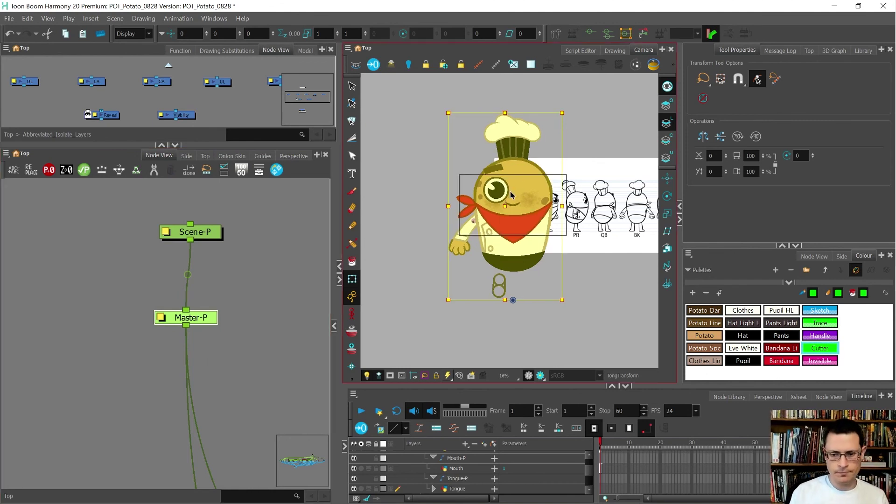
pyautogui.hotkey('ctrl', 'z')
pyautogui.click(244, 342)
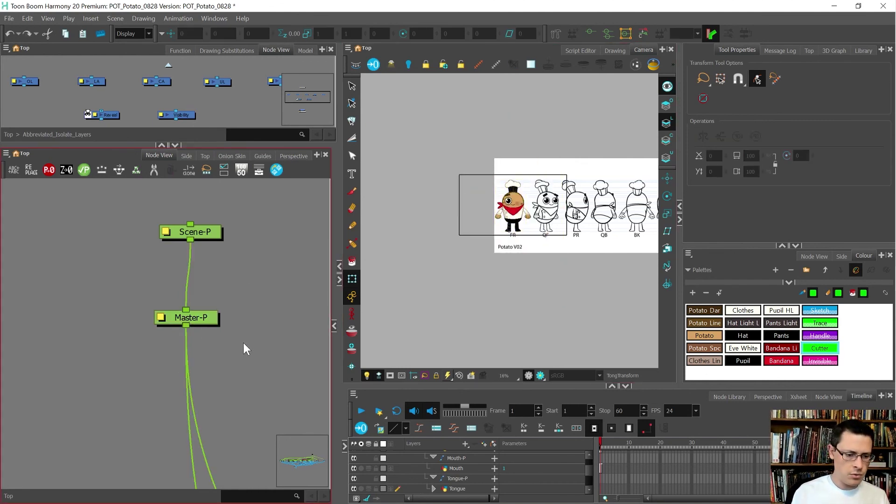
# - Line up the Scene-P peg directly above the Master-P peg in the node network
pyautogui.scroll(2, 206, 238)
pyautogui.moveTo(208, 236); pyautogui.dragTo(206, 228)
pyautogui.click(223, 331)
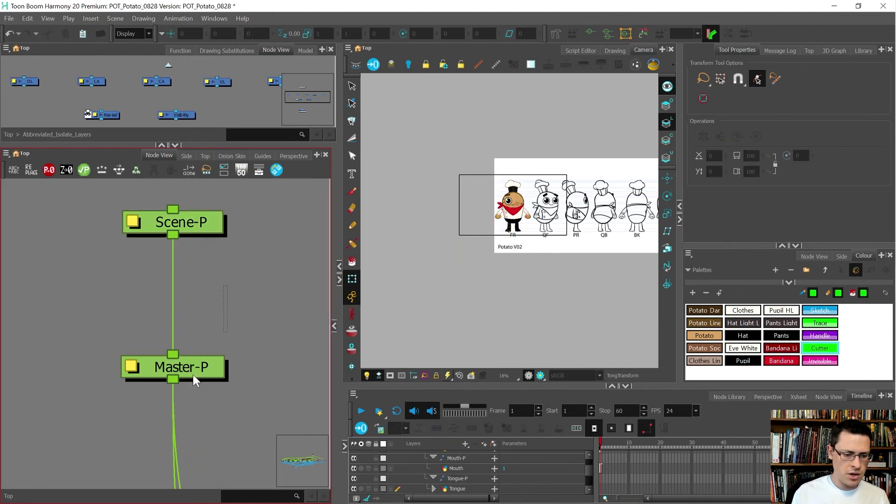
# - Give the Scene-P peg the same pivot as Master-P at the ground between the feet, and save the scene
pyautogui.click(205, 366)
pyautogui.click(277, 171)
pyautogui.click(404, 254)
pyautogui.click(304, 197)
pyautogui.click(206, 223)
pyautogui.click(468, 248)
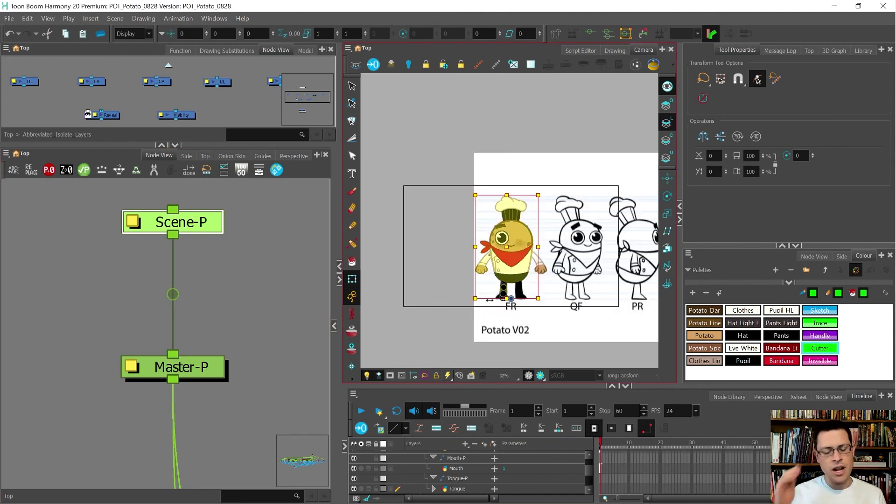